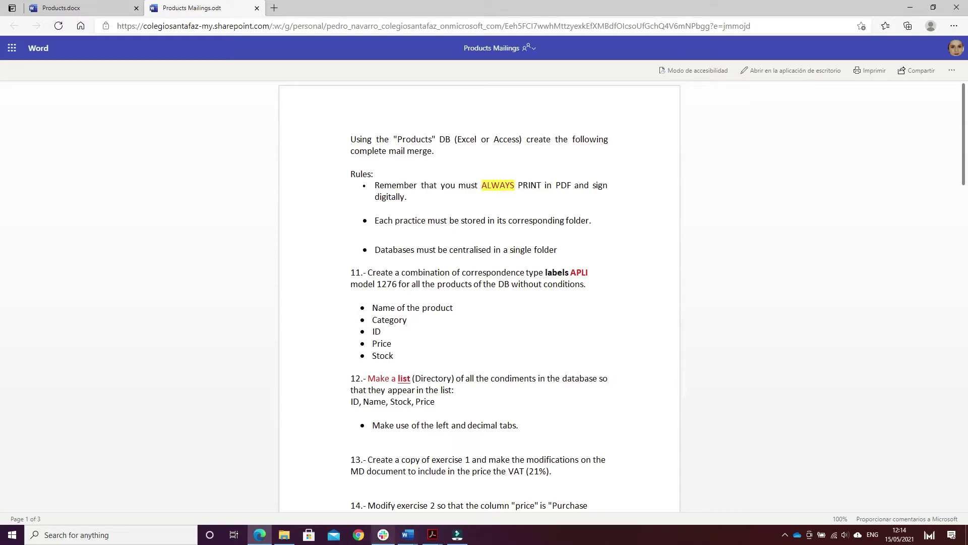
Step: After reading the exercise, bring the desktop MD1_All products.docx document to the front
{"action": "mouse_move", "coordinate": [410, 540]}
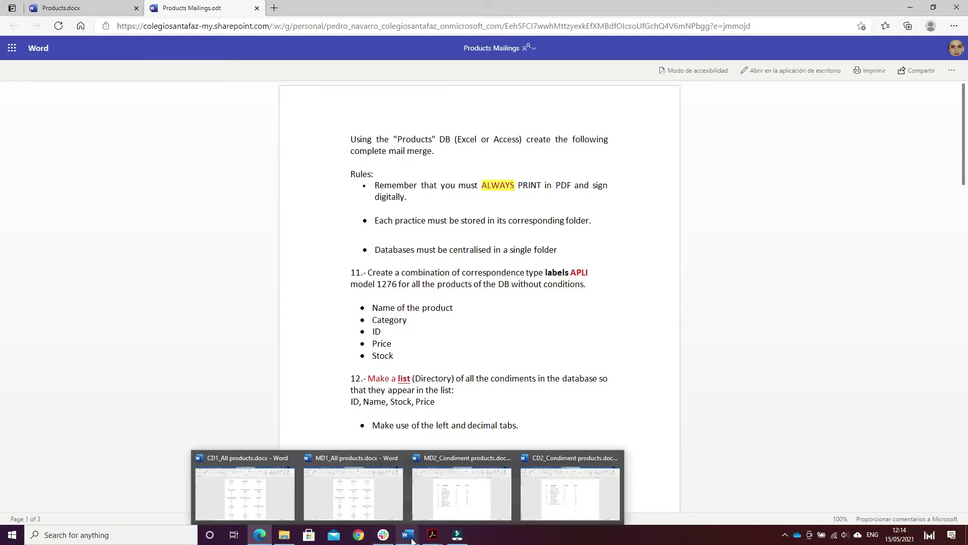
{"action": "left_click", "coordinate": [327, 495]}
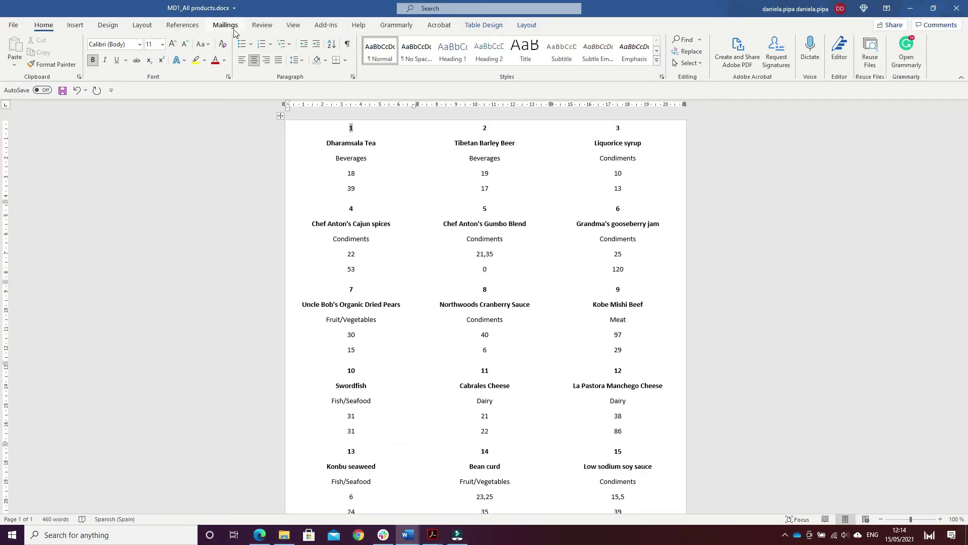
Step: Enable 'Show text boundaries' in Word's Advanced options
{"action": "left_click", "coordinate": [13, 25]}
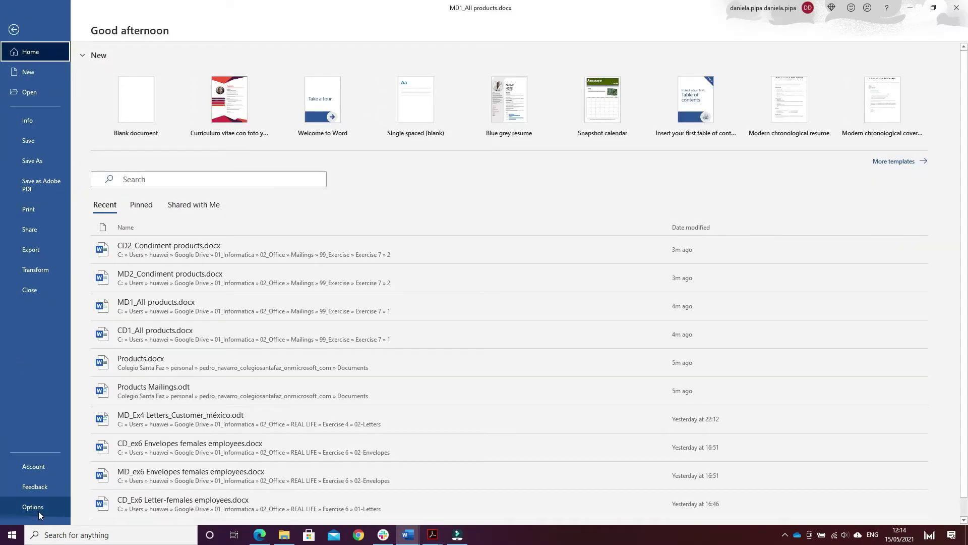
{"action": "left_click", "coordinate": [33, 507]}
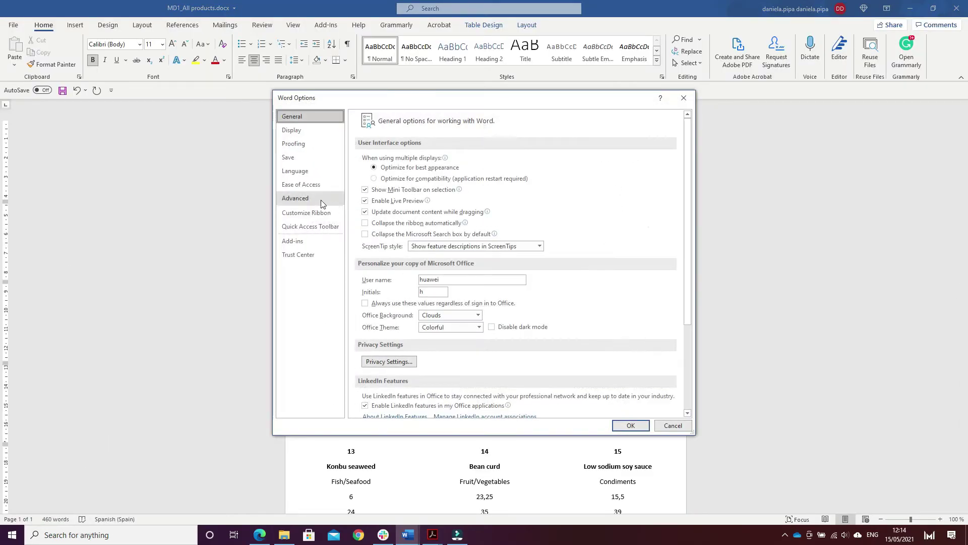
{"action": "left_click", "coordinate": [321, 200]}
{"action": "scroll", "coordinate": [482, 242], "scroll_direction": "down", "scroll_amount": 10}
{"action": "scroll", "coordinate": [482, 250], "scroll_direction": "down", "scroll_amount": 6}
{"action": "left_click", "coordinate": [366, 255]}
{"action": "left_click", "coordinate": [631, 426]}
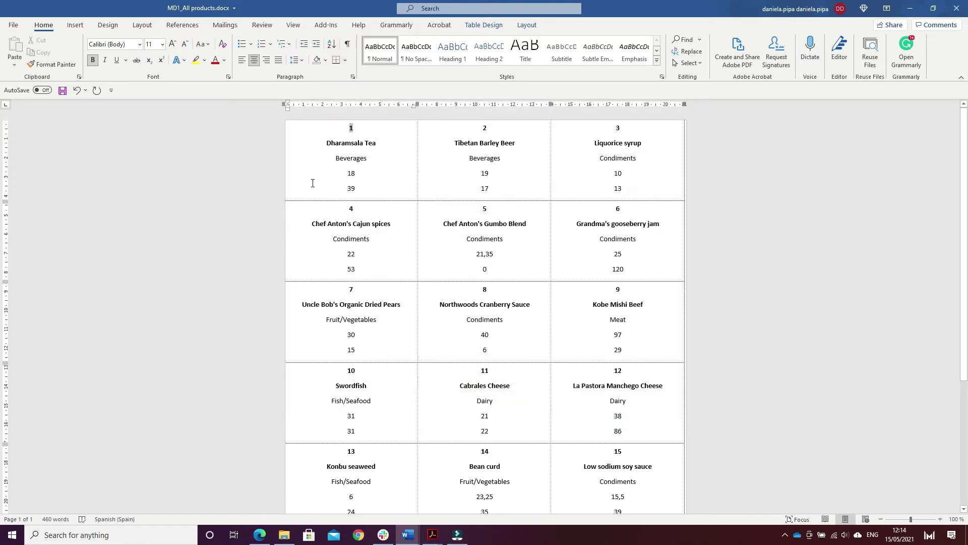
Step: Start a Labels mail merge, checking the exercise instructions for the required label product
{"action": "left_click", "coordinate": [221, 27]}
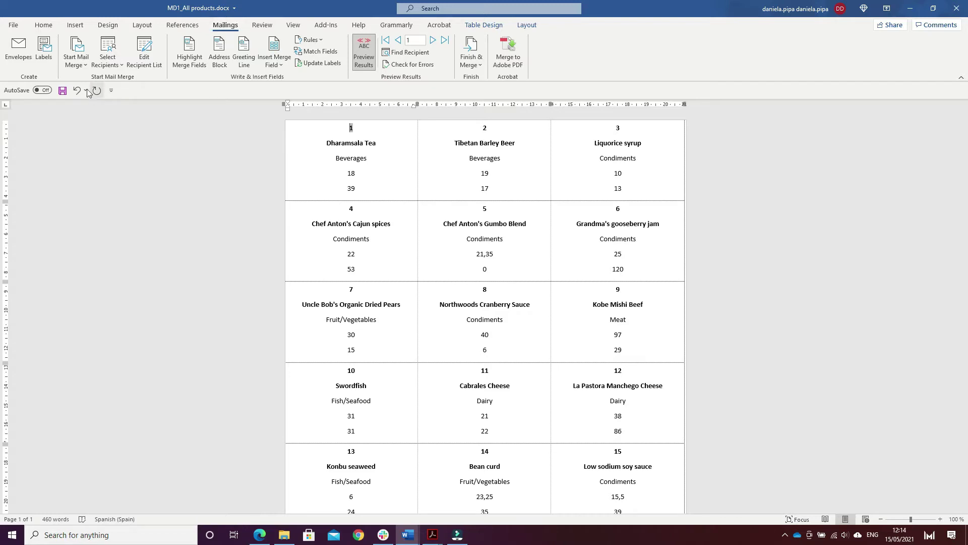
{"action": "left_click", "coordinate": [79, 62]}
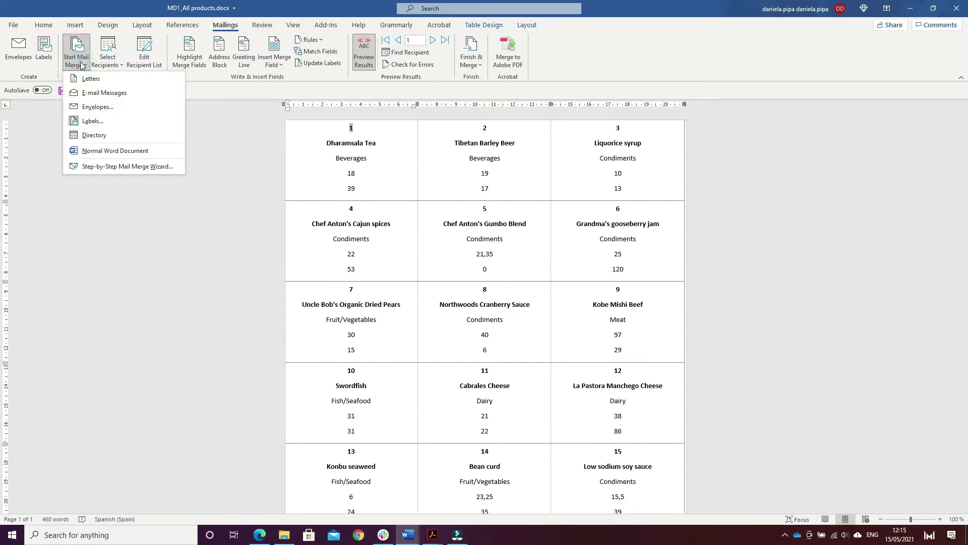
{"action": "left_click", "coordinate": [90, 122]}
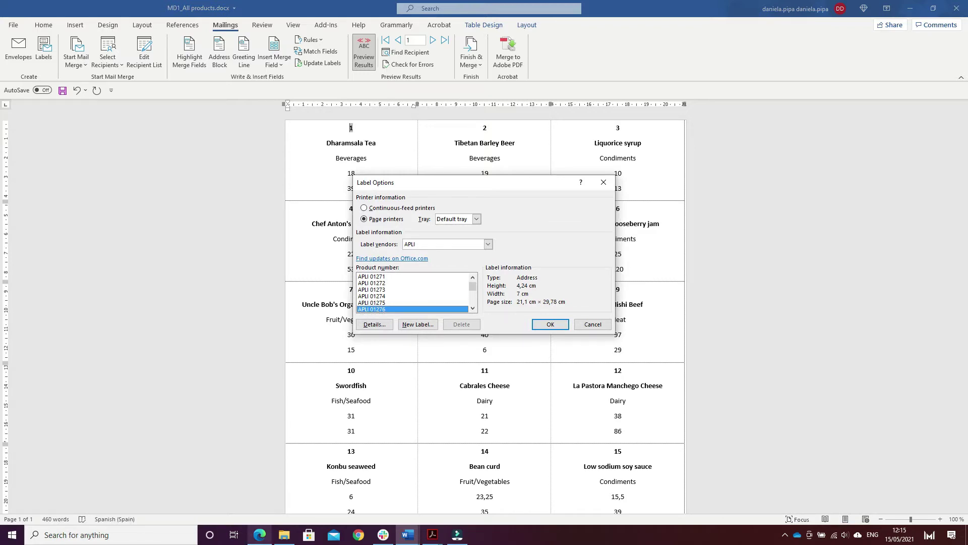
{"action": "mouse_move", "coordinate": [259, 534]}
{"action": "left_click", "coordinate": [276, 502]}
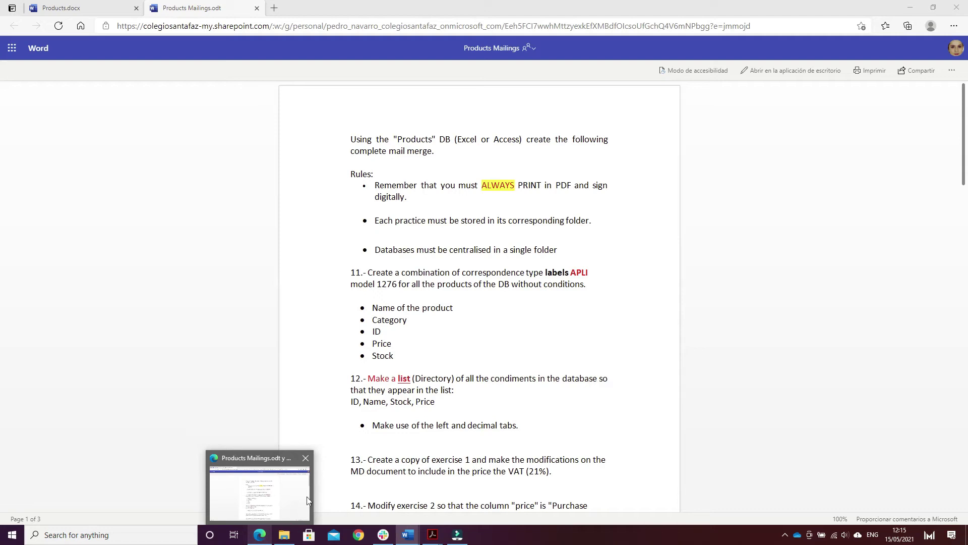
Step: Confirm APLI 01276 labels, accept the clearing warning, and undo to restore the product labels
{"action": "left_click", "coordinate": [409, 534]}
{"action": "left_click", "coordinate": [550, 324]}
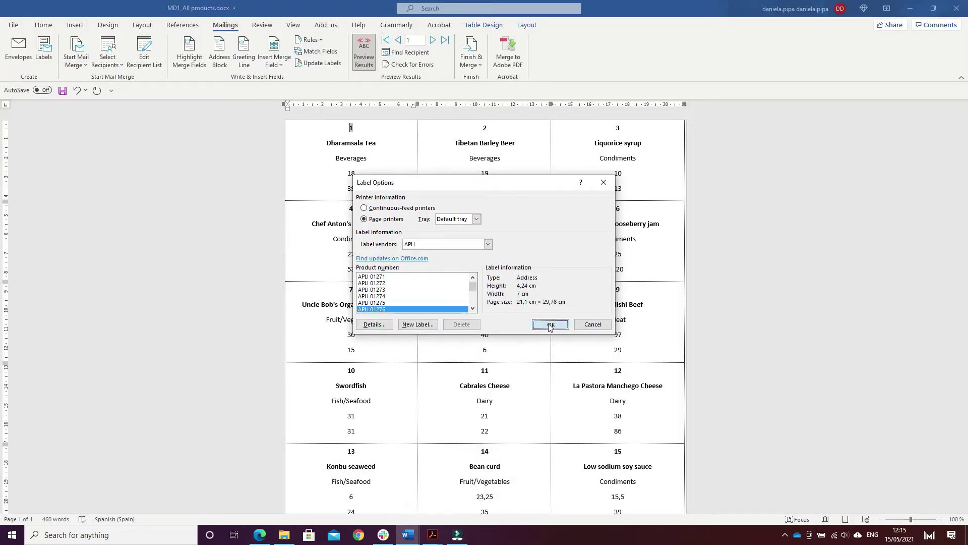
{"action": "left_click", "coordinate": [469, 296]}
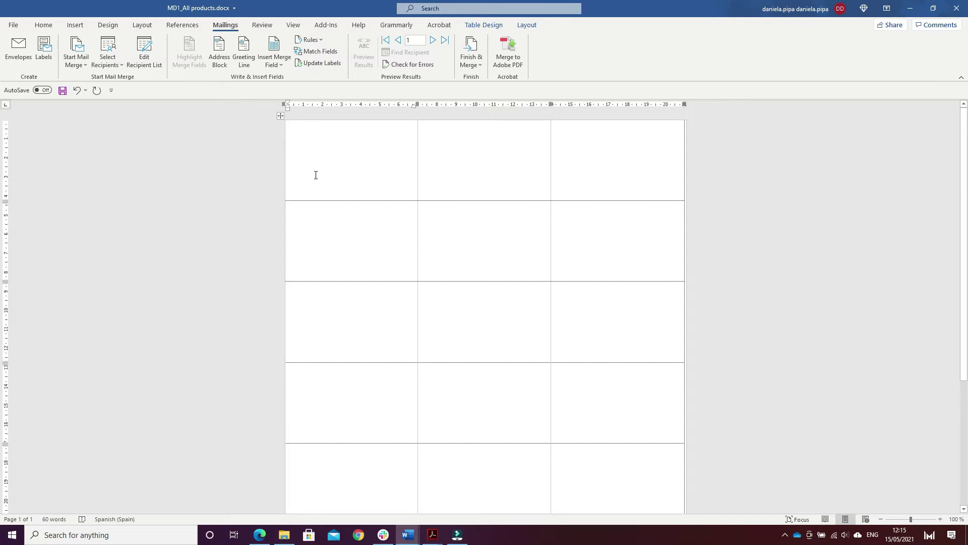
{"action": "key", "text": "ctrl+z"}
Step: Pick Products.xls from Documents > Mailing > 99_BBDD > 03_Products as the existing recipient list
{"action": "left_click", "coordinate": [120, 56]}
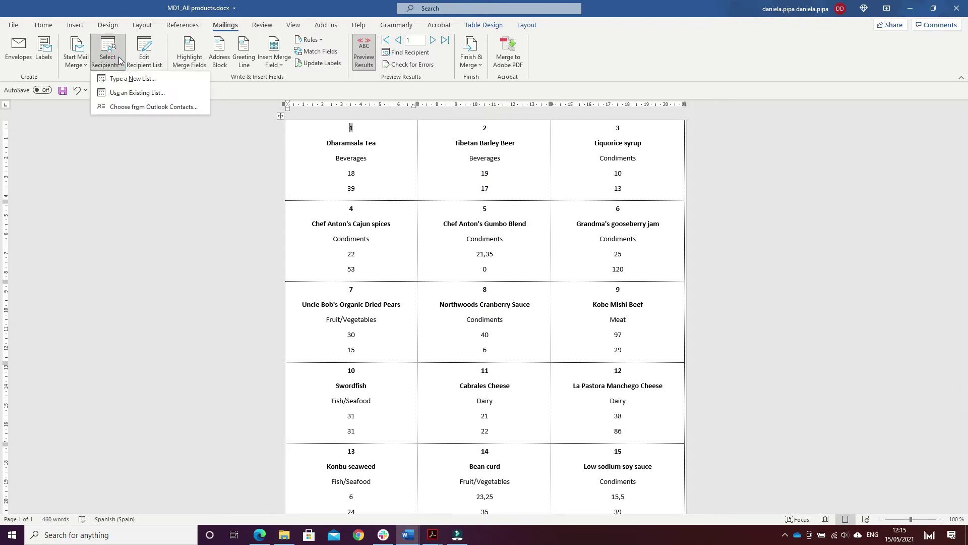
{"action": "left_click", "coordinate": [138, 92]}
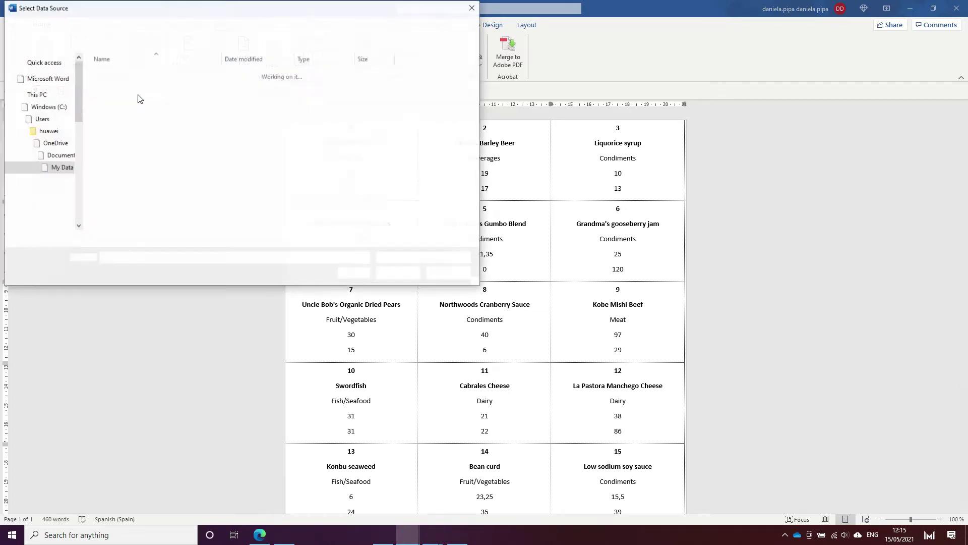
{"action": "left_click_drag", "start_coordinate": [79, 172], "coordinate": [80, 76]}
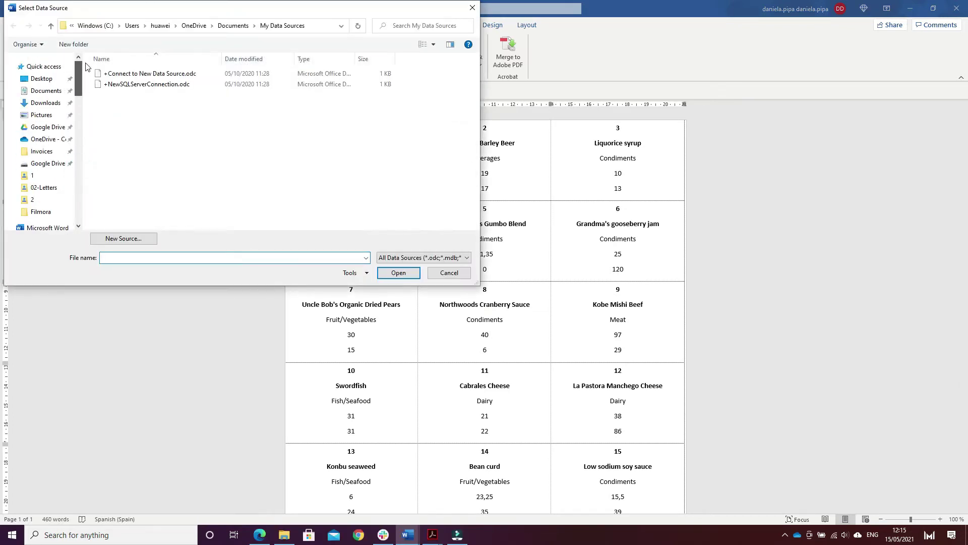
{"action": "left_click", "coordinate": [60, 93]}
{"action": "double_click", "coordinate": [113, 84]}
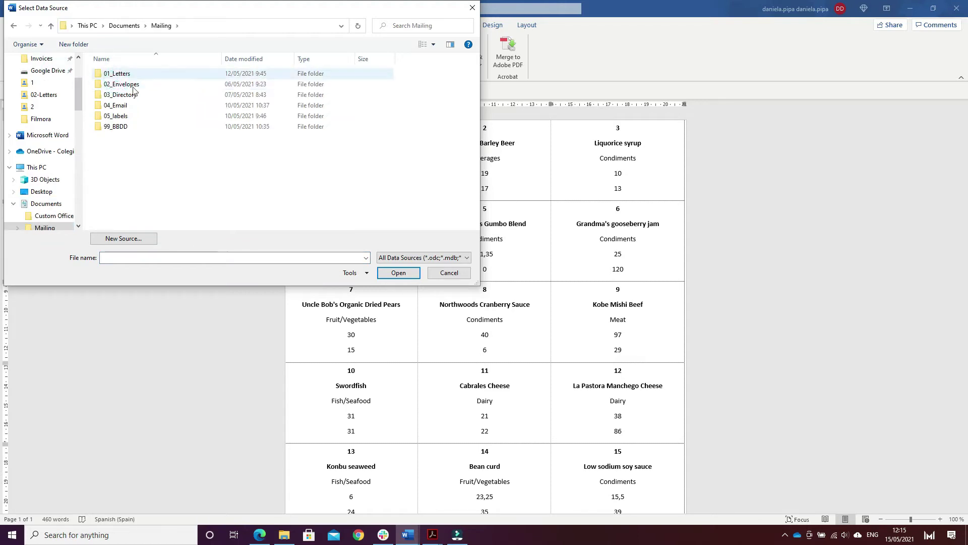
{"action": "double_click", "coordinate": [122, 129]}
{"action": "left_click", "coordinate": [126, 96]}
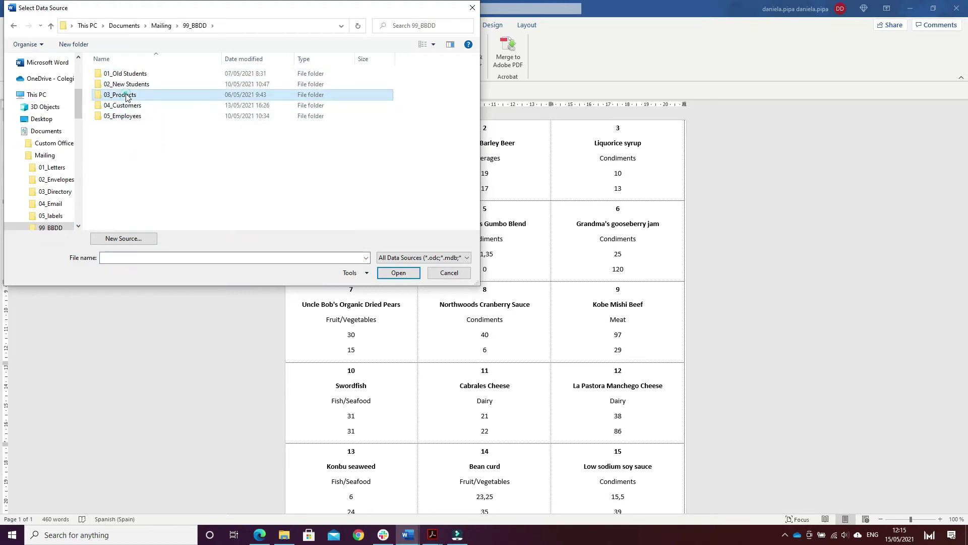
{"action": "left_click", "coordinate": [398, 272]}
{"action": "double_click", "coordinate": [119, 73]}
{"action": "left_click", "coordinate": [396, 273]}
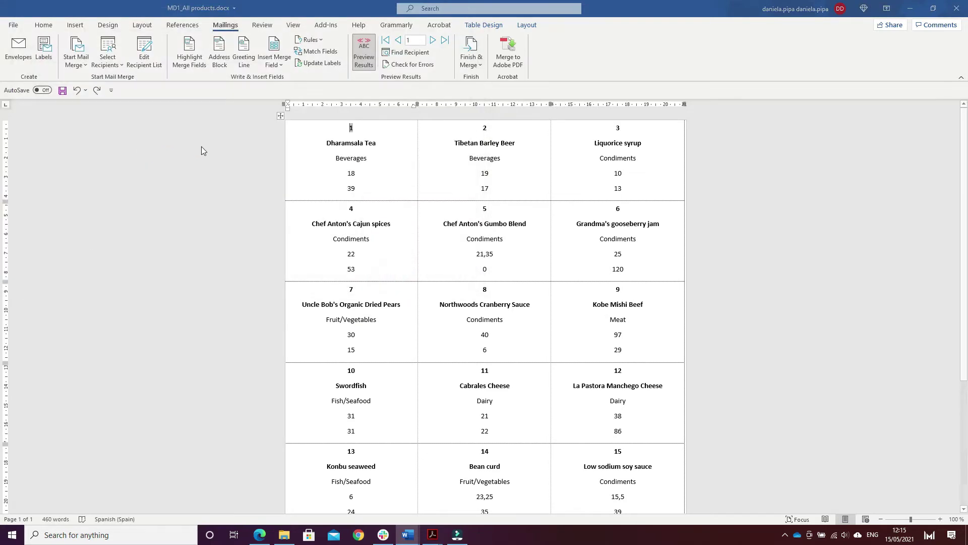
Step: Confirm the workbook sheet, turn off Preview Results, and review the available merge fields
{"action": "left_click", "coordinate": [543, 306]}
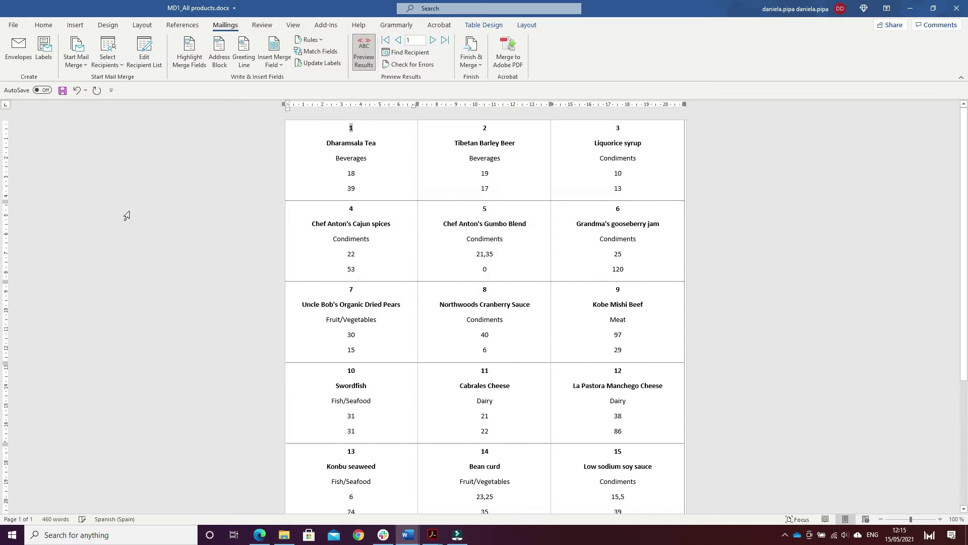
{"action": "left_click", "coordinate": [363, 53]}
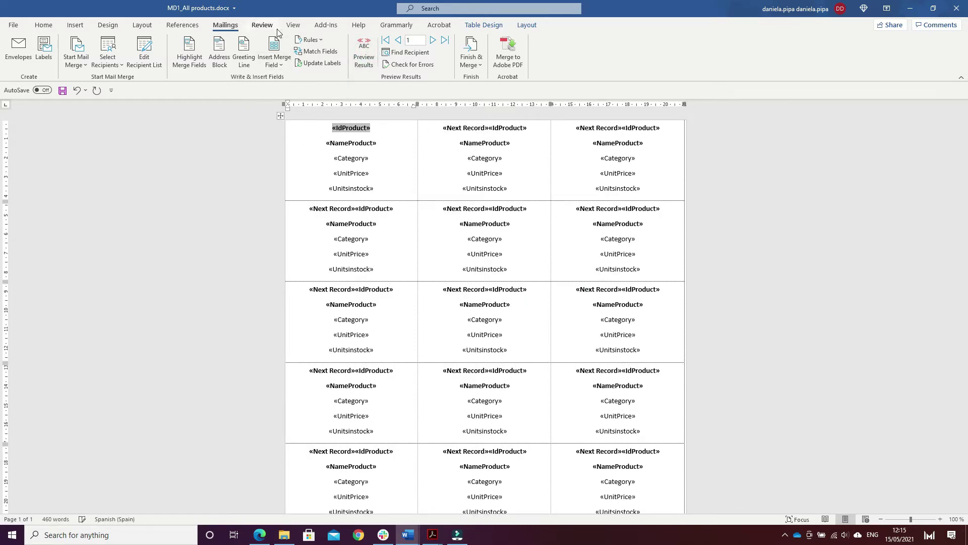
{"action": "left_click", "coordinate": [280, 65]}
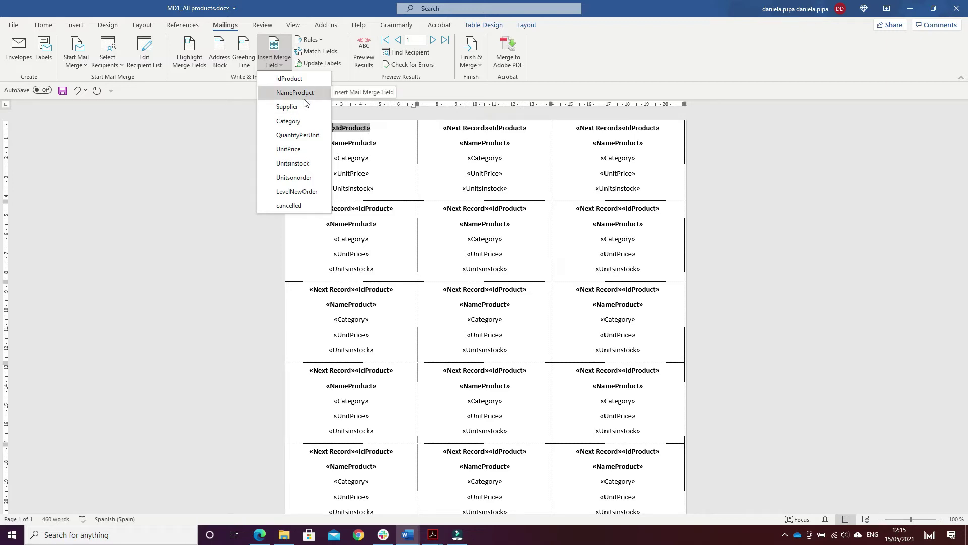
{"action": "left_click", "coordinate": [216, 194]}
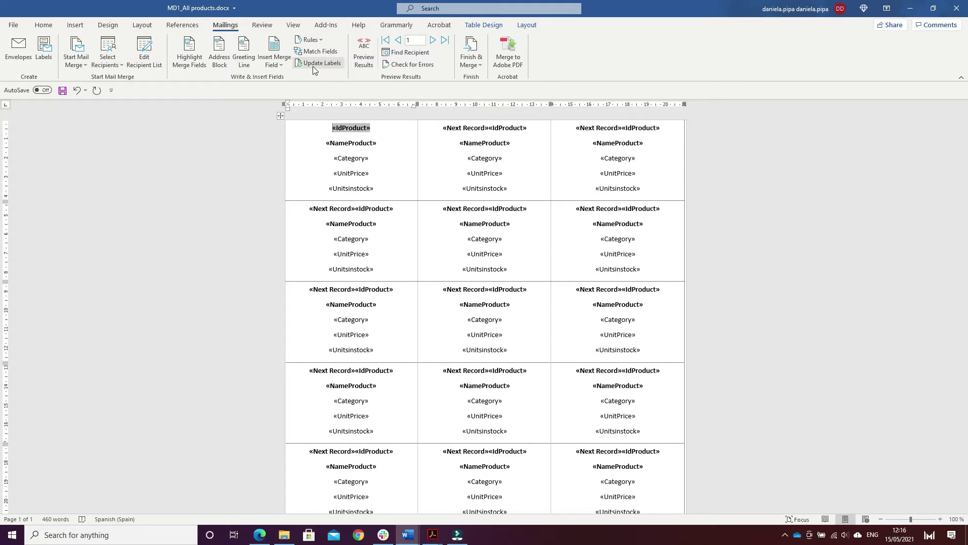
Step: Preview real product data, advance to record 7, and show the Finish & Merge choices
{"action": "left_click", "coordinate": [368, 53]}
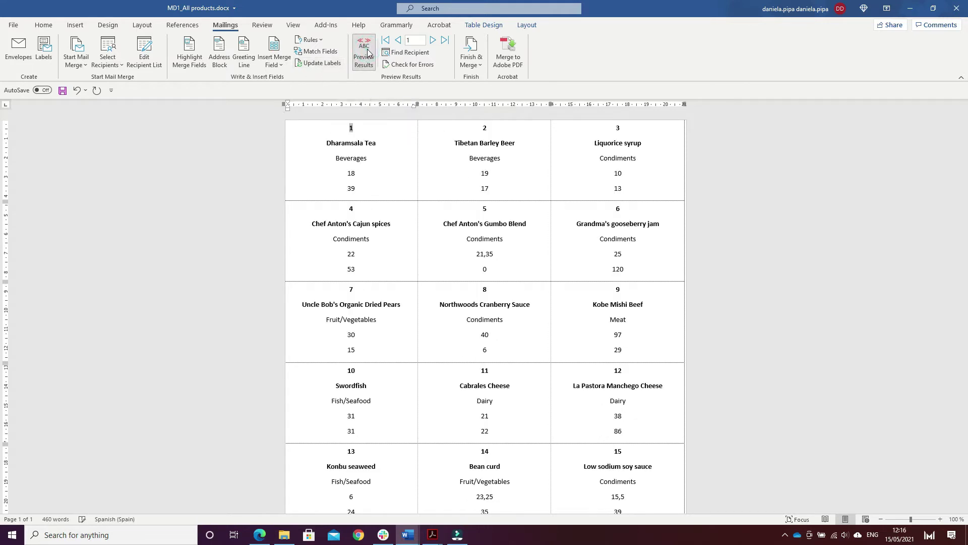
{"action": "left_click", "coordinate": [434, 40]}
{"action": "left_click", "coordinate": [434, 40]}
{"action": "left_click", "coordinate": [434, 40]}
{"action": "left_click", "coordinate": [433, 40]}
{"action": "left_click", "coordinate": [433, 40]}
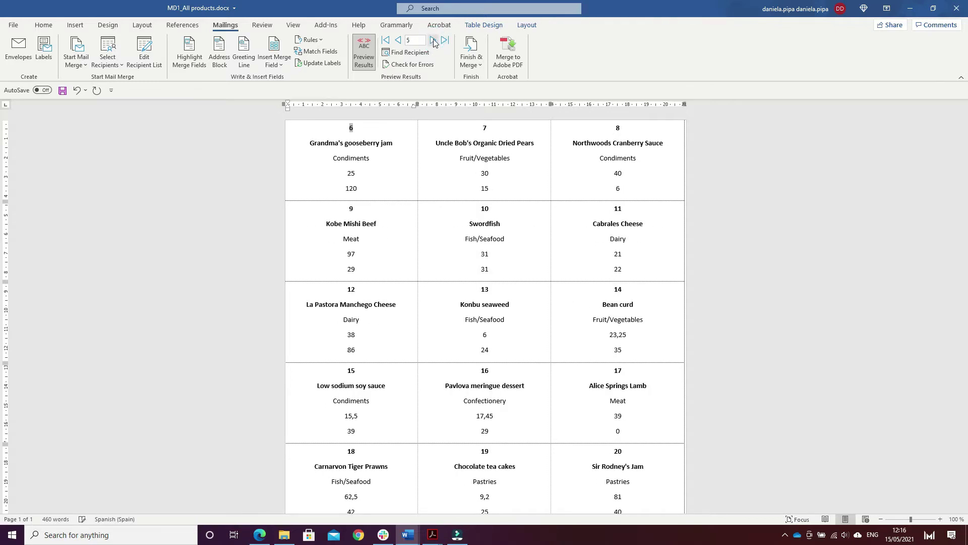
{"action": "left_click", "coordinate": [433, 40]}
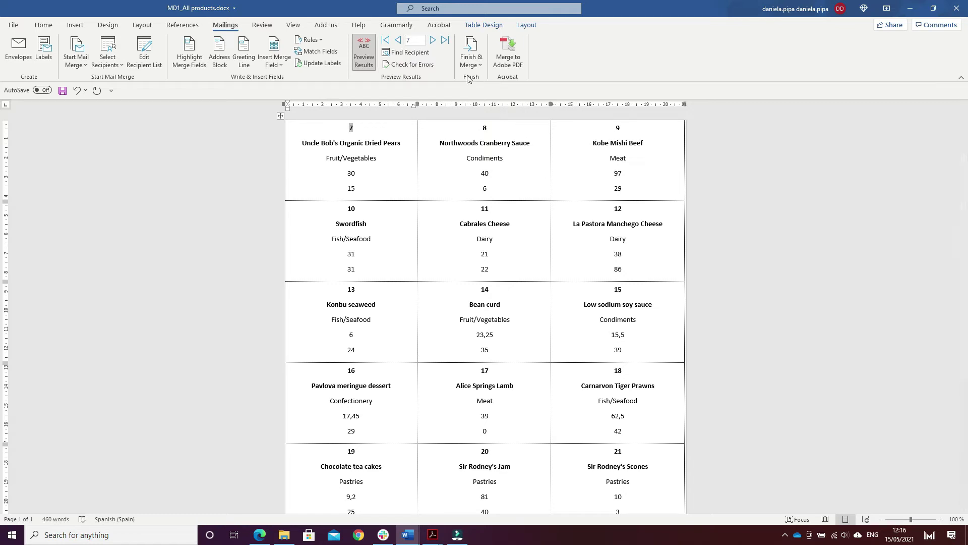
{"action": "left_click", "coordinate": [476, 51]}
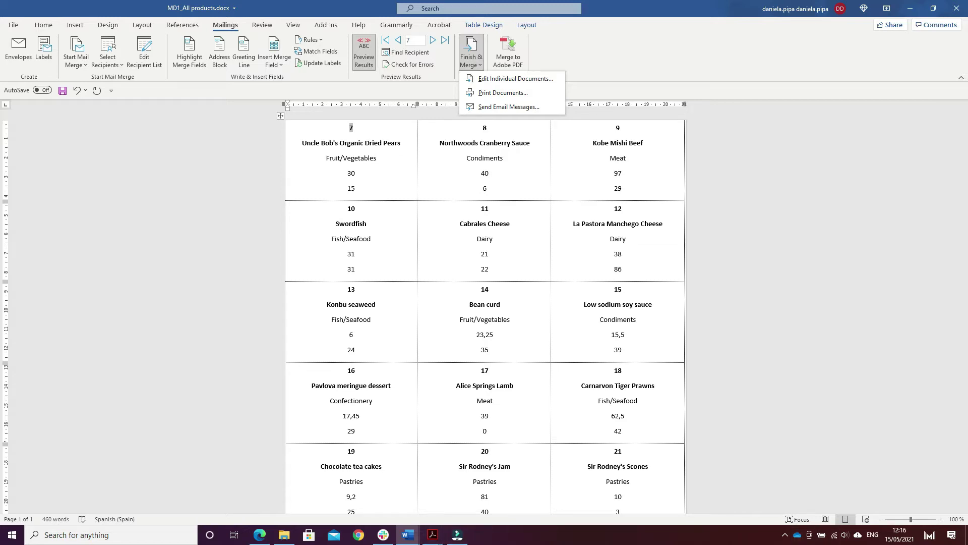
{"action": "mouse_move", "coordinate": [405, 540]}
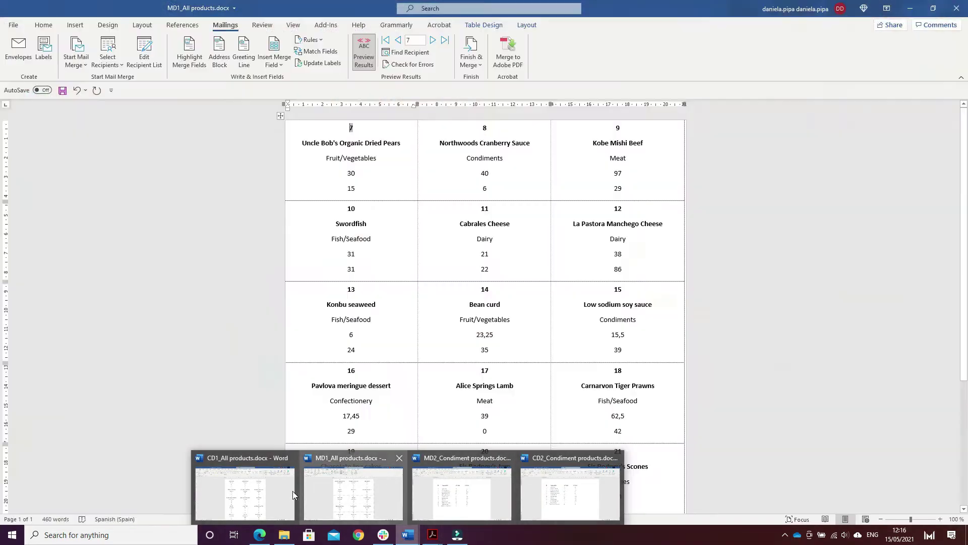
Step: Switch to CD1_All products.docx and scroll through its merged labels up to product 75
{"action": "left_click", "coordinate": [292, 492]}
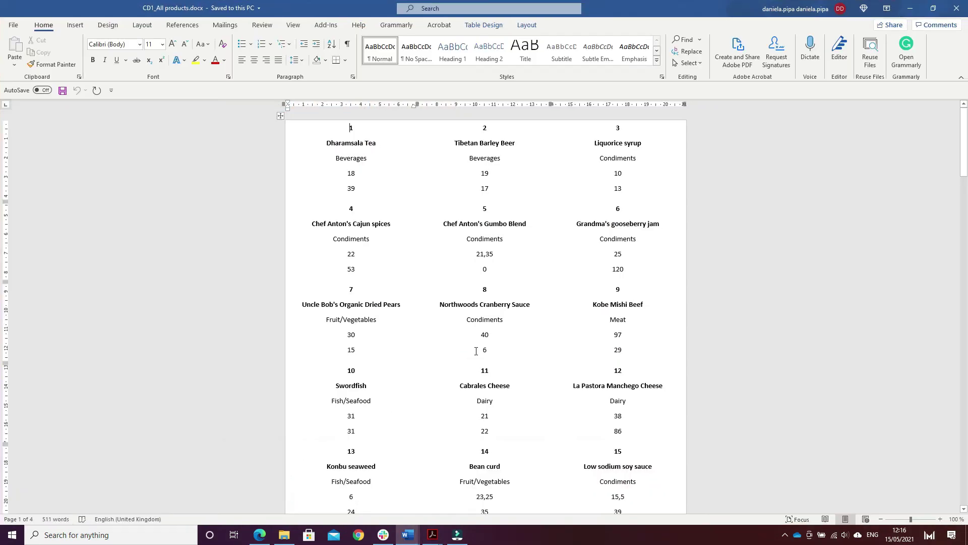
{"action": "scroll", "coordinate": [900, 169], "scroll_direction": "down", "scroll_amount": 4}
{"action": "scroll", "coordinate": [901, 169], "scroll_direction": "down", "scroll_amount": 15}
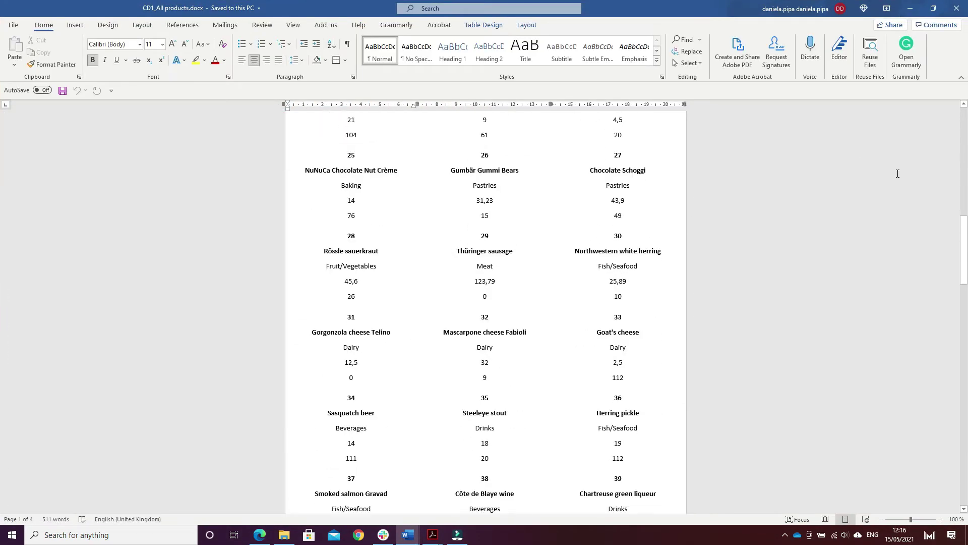
{"action": "scroll", "coordinate": [893, 176], "scroll_direction": "down", "scroll_amount": 10}
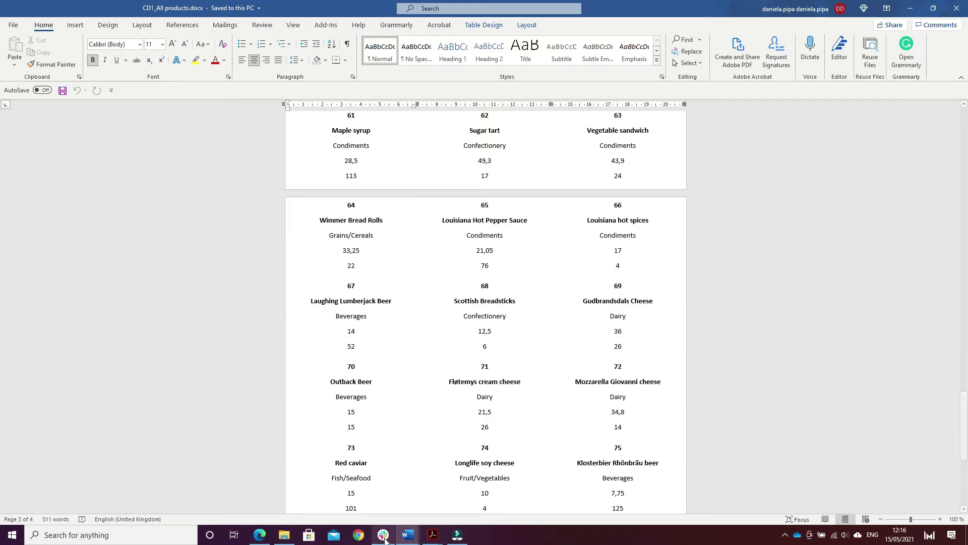
{"action": "mouse_move", "coordinate": [435, 542]}
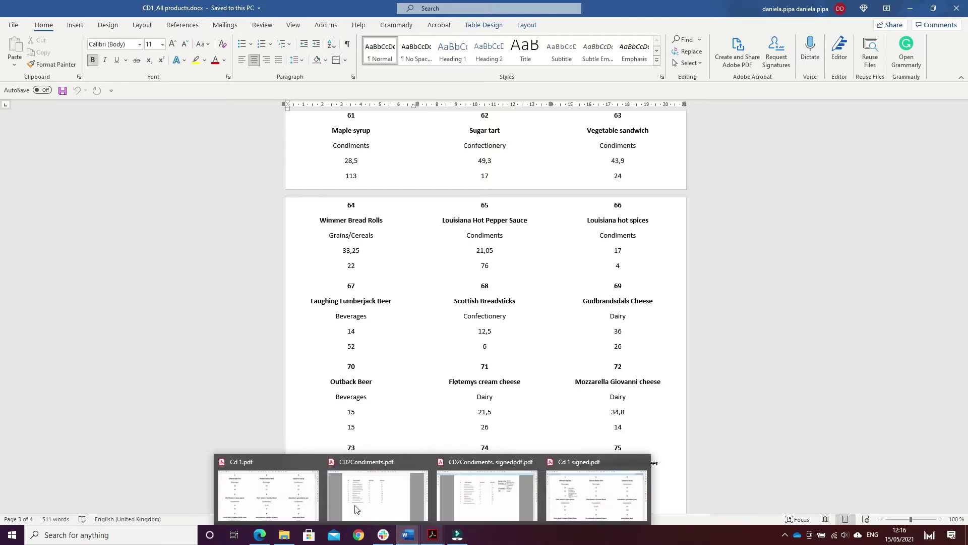
Step: Open Cd 1 signed.pdf in Acrobat and bring up the Certificates tool to inspect its signature
{"action": "left_click", "coordinate": [246, 464]}
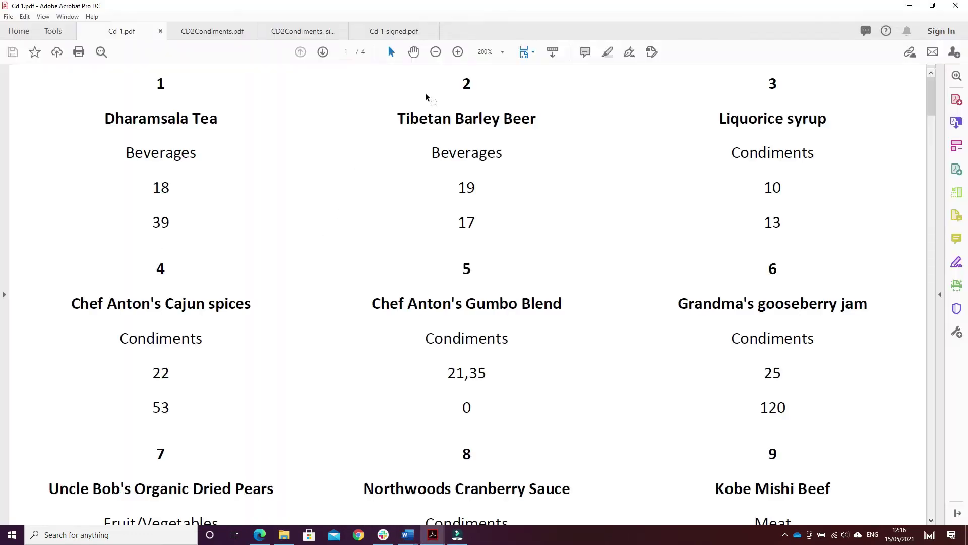
{"action": "left_click", "coordinate": [435, 51]}
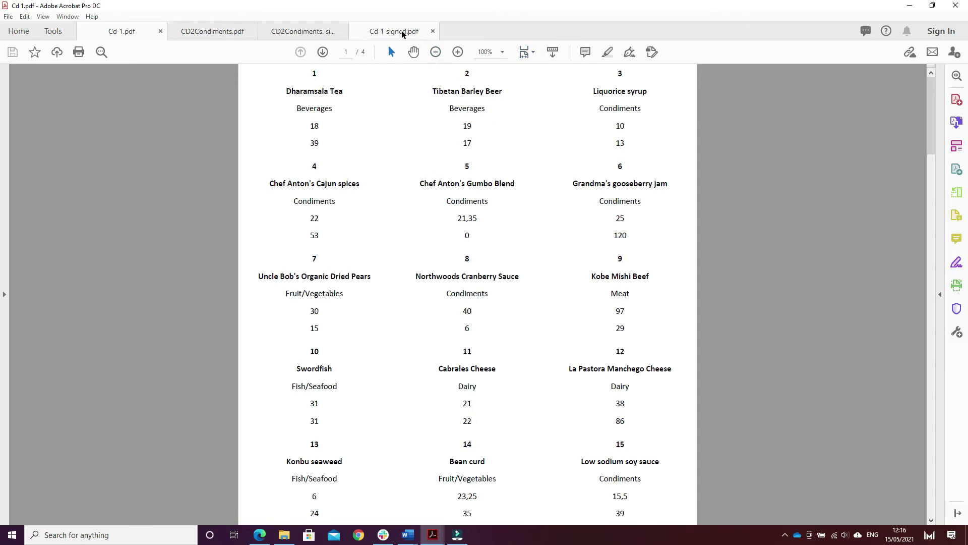
{"action": "left_click", "coordinate": [402, 31]}
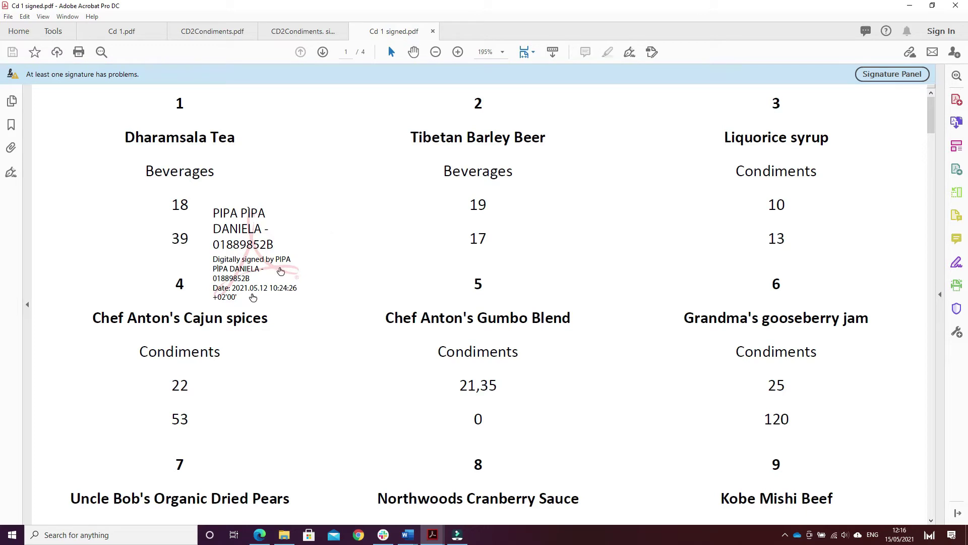
{"action": "left_click", "coordinate": [56, 33]}
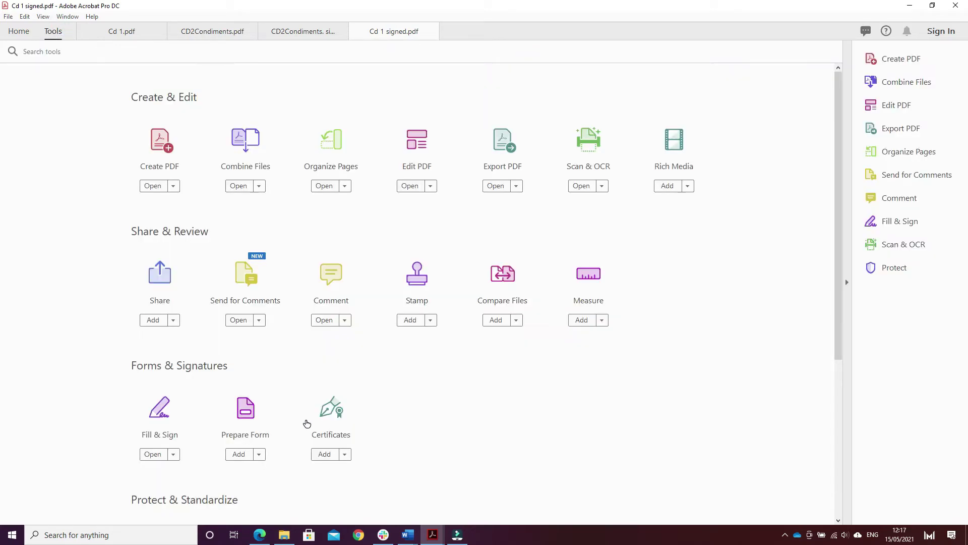
{"action": "left_click", "coordinate": [334, 411]}
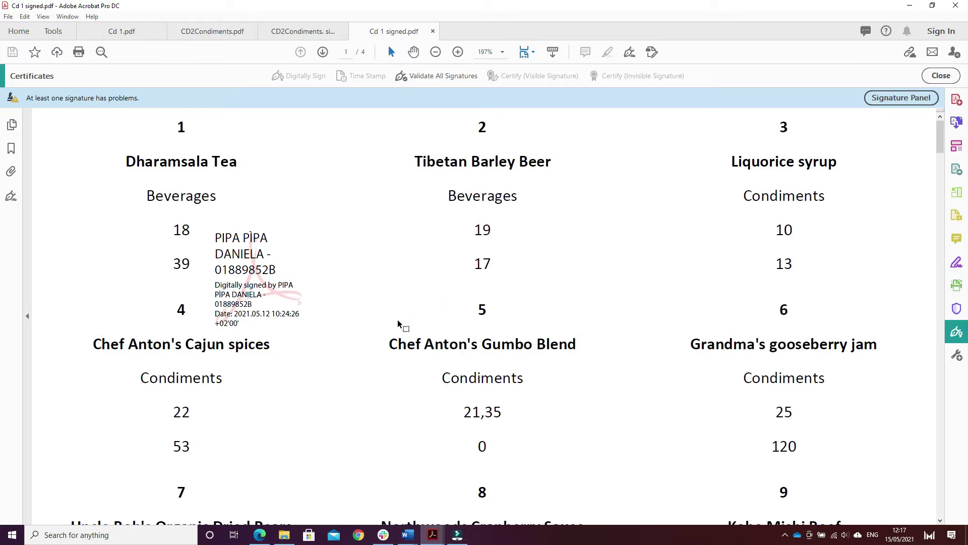
Step: Read exercises 12–14 in Products Mailings, then switch to MD2_Condiment products.docx
{"action": "left_click", "coordinate": [260, 536]}
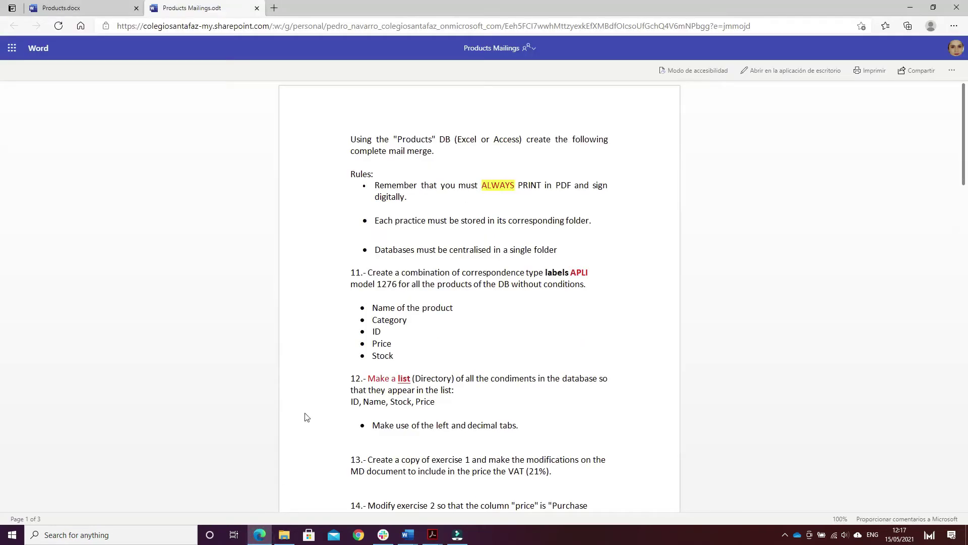
{"action": "scroll", "coordinate": [317, 398], "scroll_direction": "down", "scroll_amount": 3}
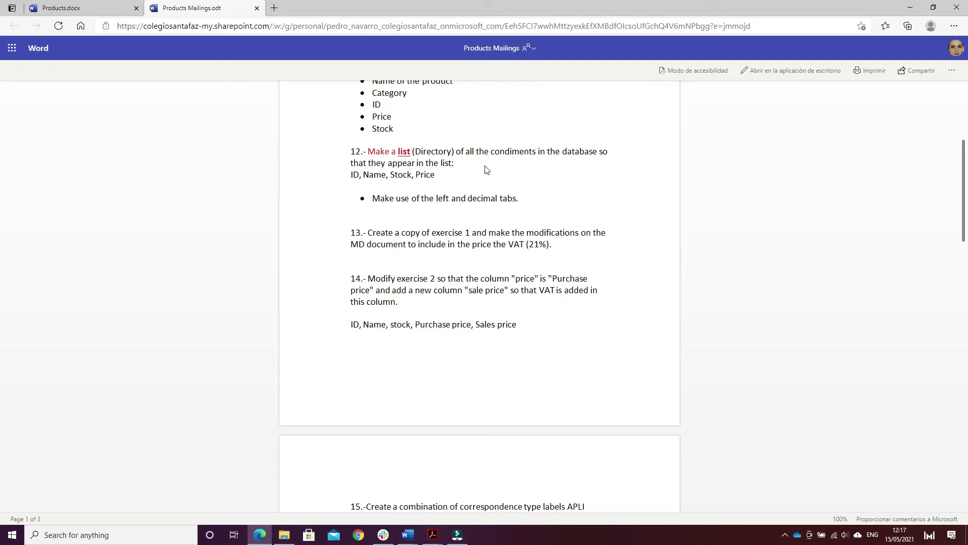
{"action": "mouse_move", "coordinate": [410, 540]}
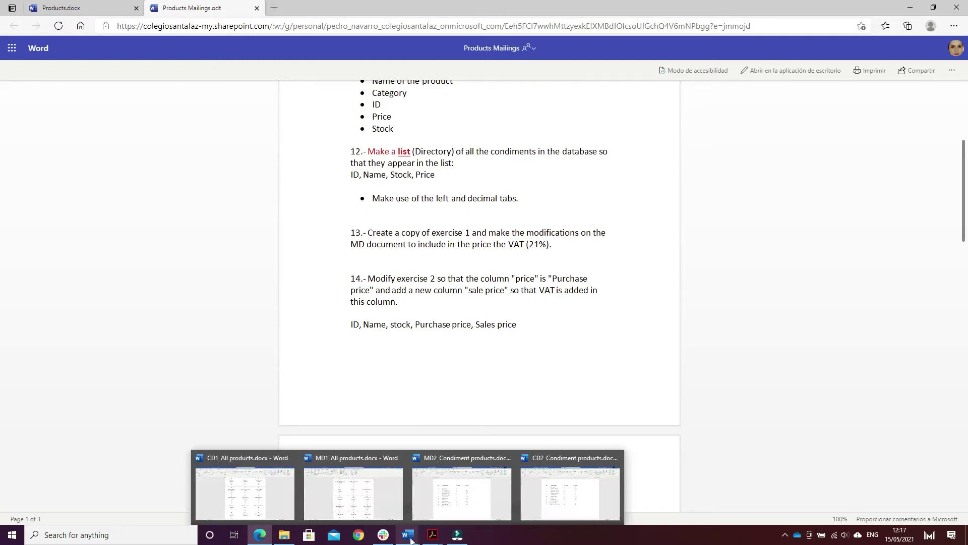
{"action": "left_click", "coordinate": [437, 511]}
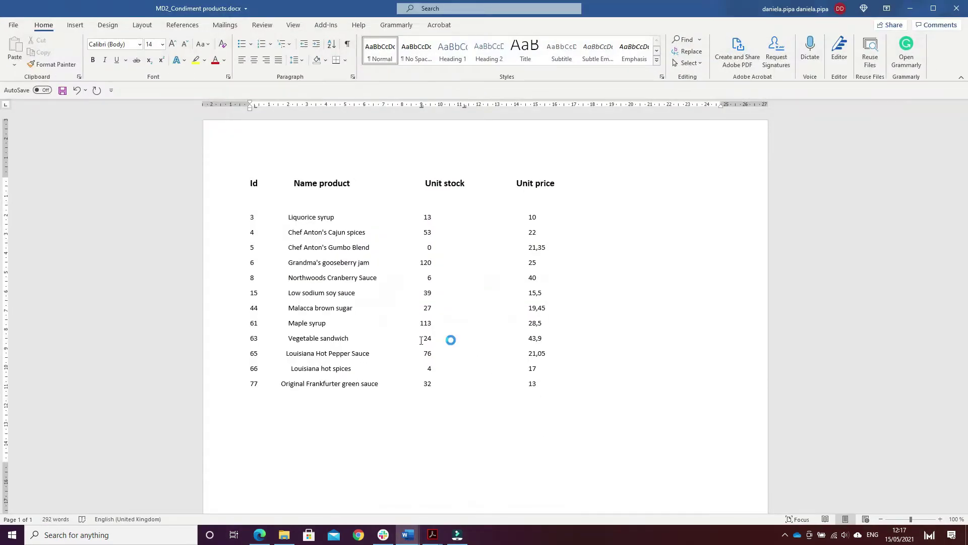
Step: Open Start Mail Merge, then choose Use an Existing List for the recipients
{"action": "left_click", "coordinate": [226, 25]}
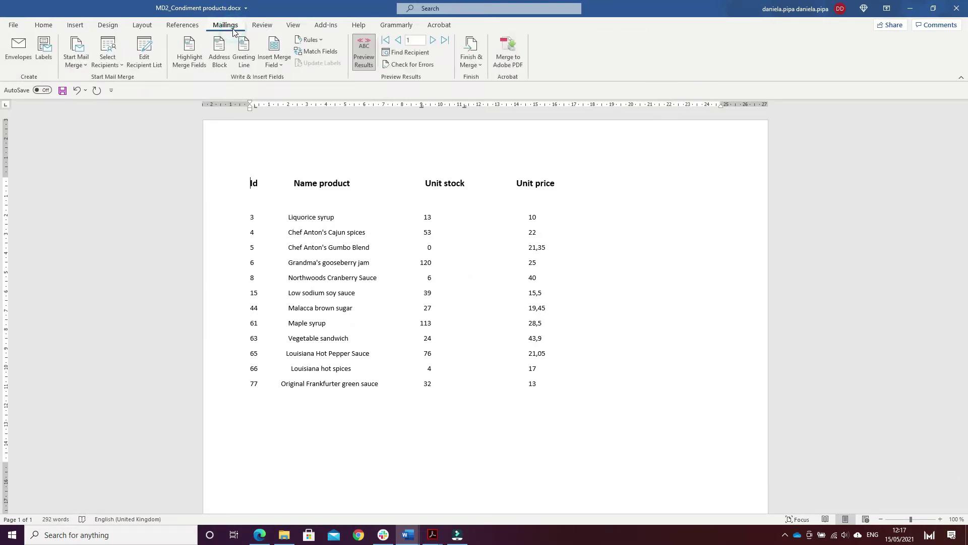
{"action": "left_click", "coordinate": [74, 53]}
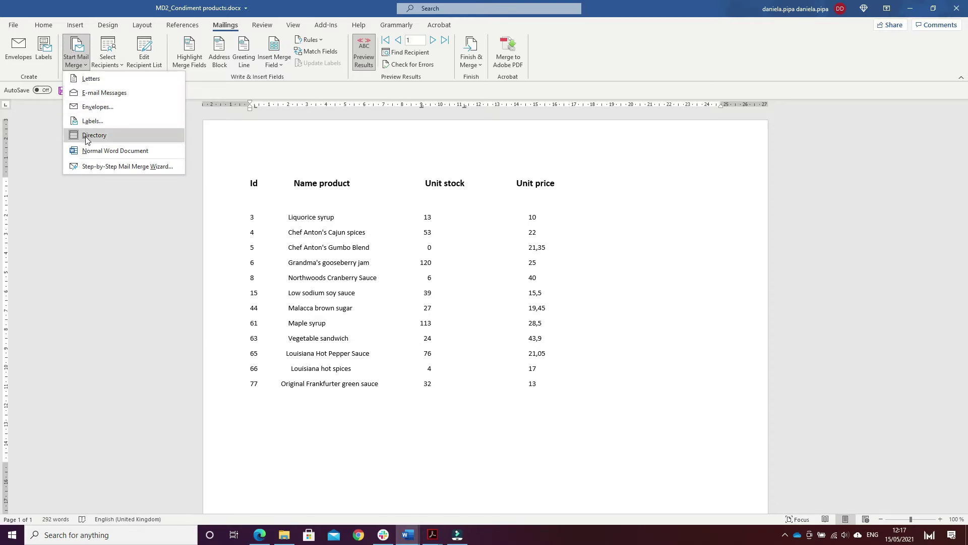
{"action": "left_click", "coordinate": [110, 48]}
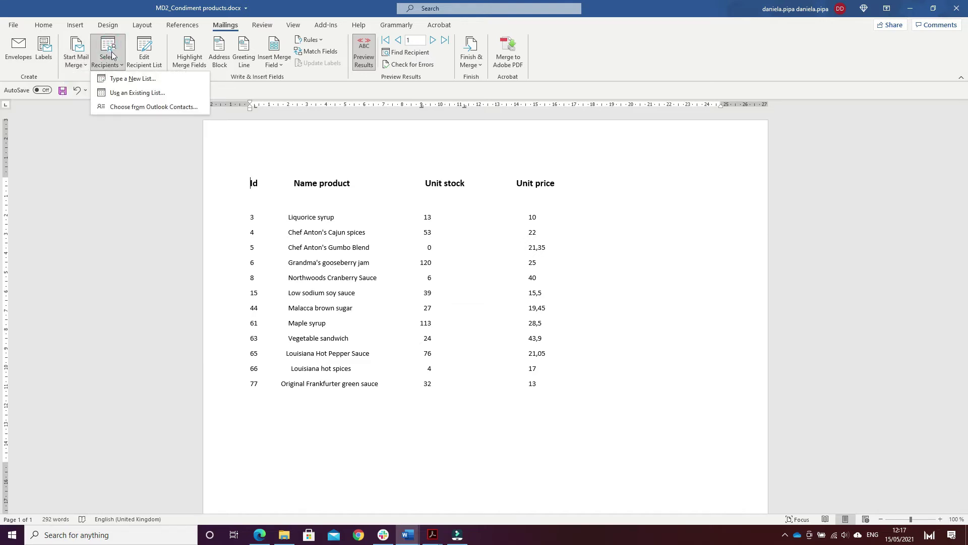
{"action": "left_click", "coordinate": [146, 93]}
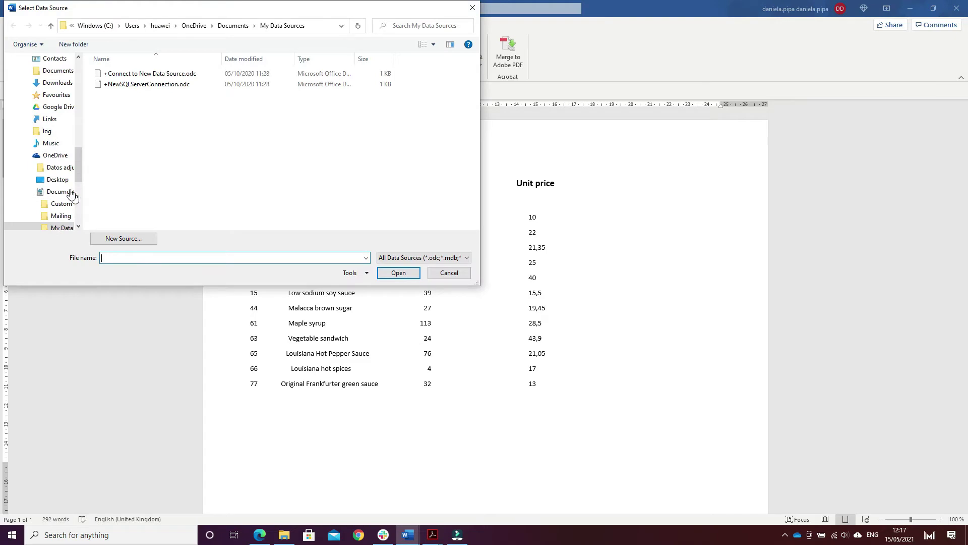
Step: Browse to Mailing\99_BBDD\03_Products and open Products.xls as the recipient list
{"action": "scroll", "coordinate": [85, 156], "scroll_direction": "up", "scroll_amount": 10}
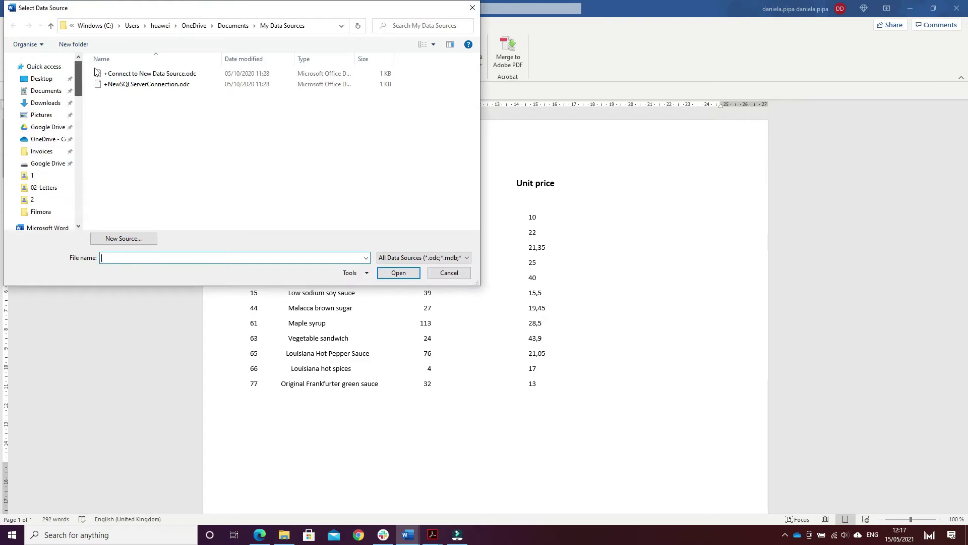
{"action": "left_click", "coordinate": [46, 91]}
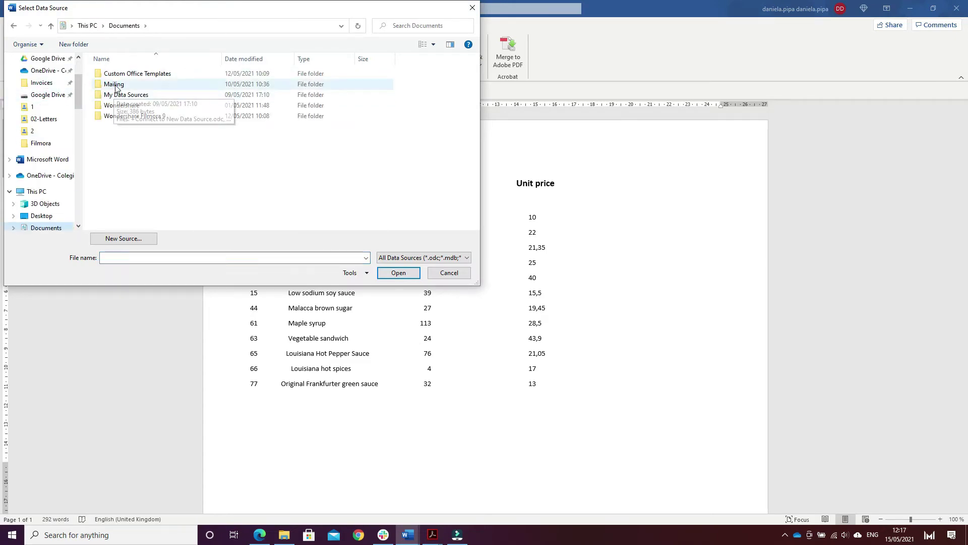
{"action": "left_click", "coordinate": [115, 84]}
{"action": "double_click", "coordinate": [115, 85]}
{"action": "double_click", "coordinate": [132, 126]}
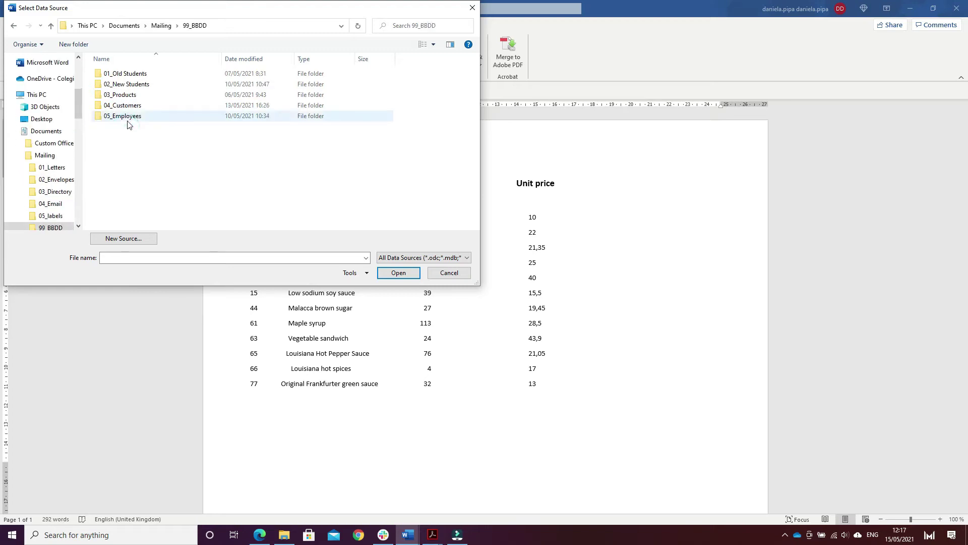
{"action": "left_click", "coordinate": [135, 96]}
{"action": "left_click", "coordinate": [388, 275]}
{"action": "left_click", "coordinate": [395, 275]}
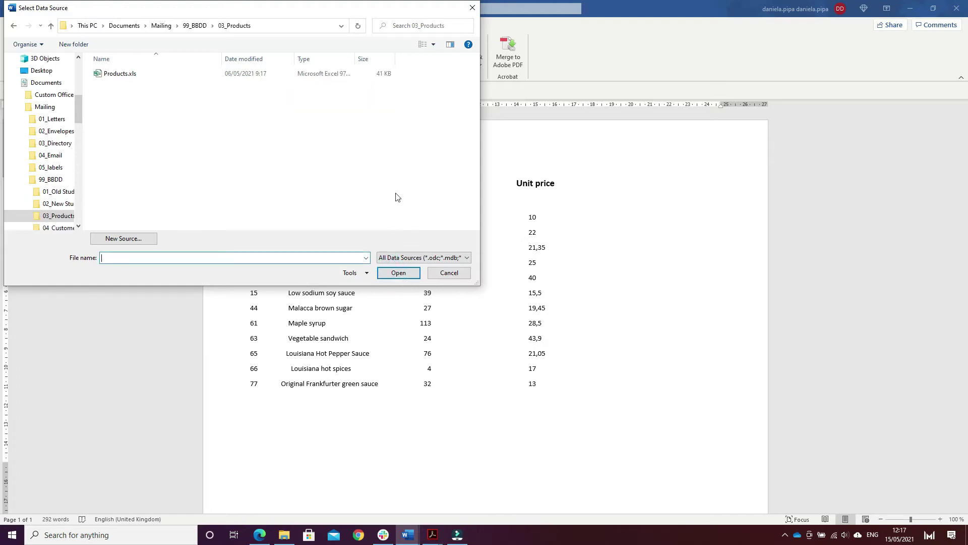
{"action": "left_click", "coordinate": [473, 8]}
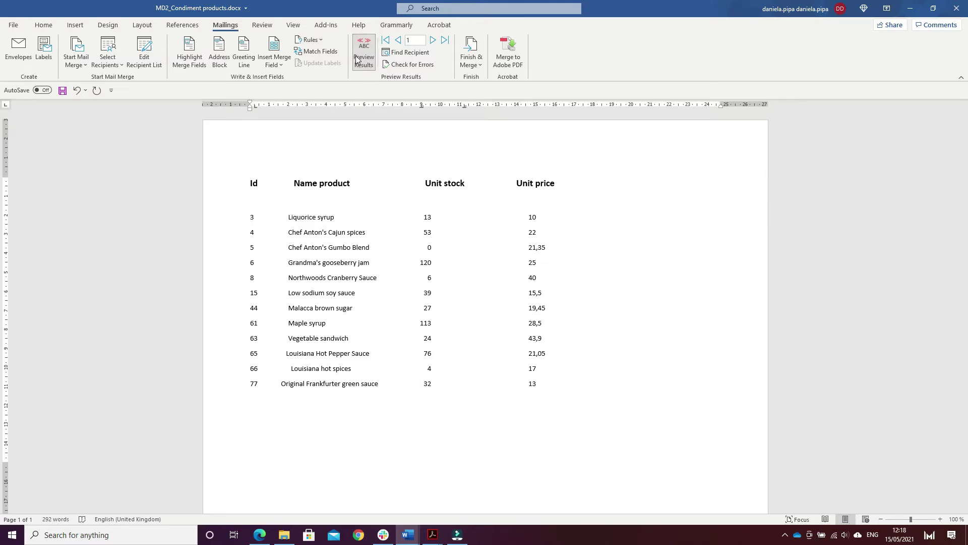
Step: Page through the merged condiment records, return to record 1, and open Finish & Merge
{"action": "left_click", "coordinate": [432, 40]}
{"action": "left_click", "coordinate": [433, 41]}
{"action": "left_click", "coordinate": [431, 41]}
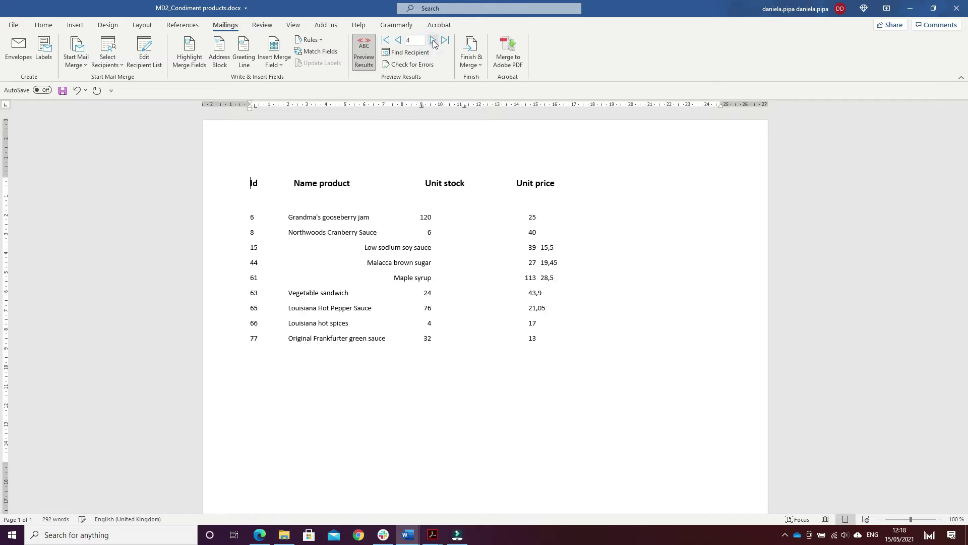
{"action": "left_click", "coordinate": [400, 42]}
{"action": "left_click", "coordinate": [398, 40]}
{"action": "left_click", "coordinate": [398, 41]}
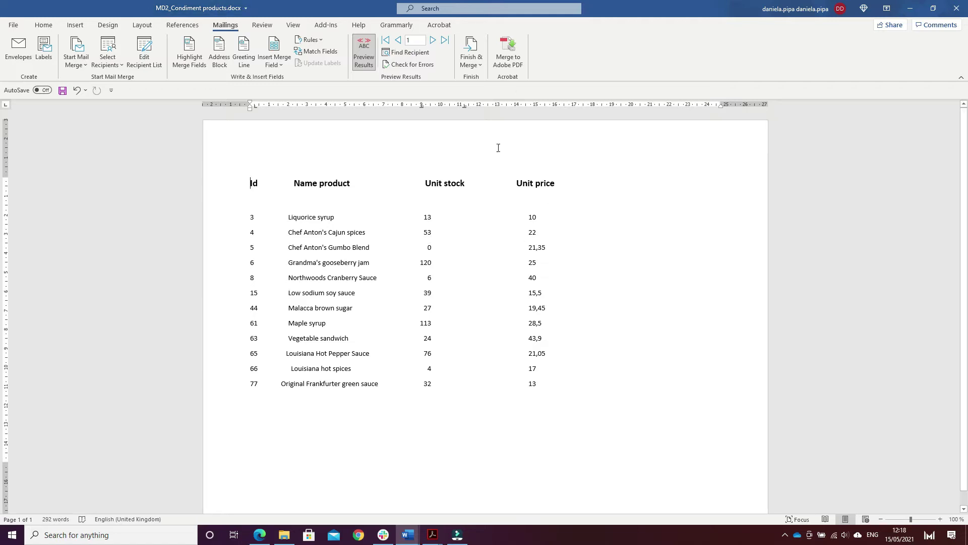
{"action": "left_click", "coordinate": [479, 62]}
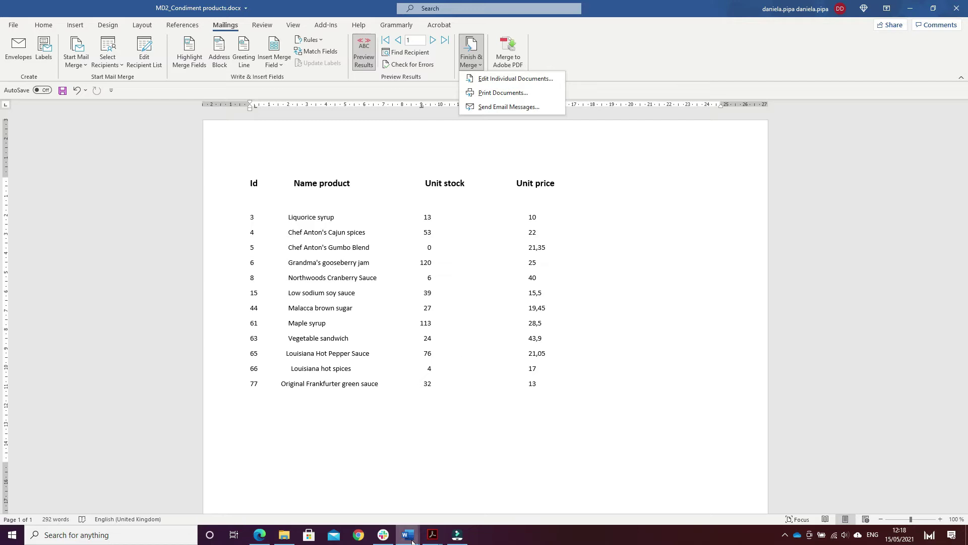
{"action": "mouse_move", "coordinate": [408, 535]}
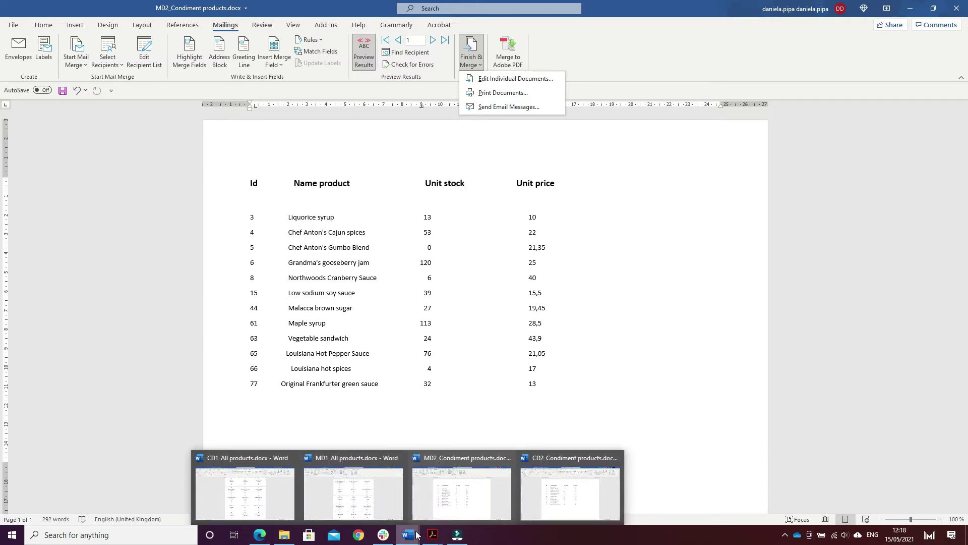
Step: Switch to the CD2_Condiment products document and look over the merged list
{"action": "left_click", "coordinate": [549, 482]}
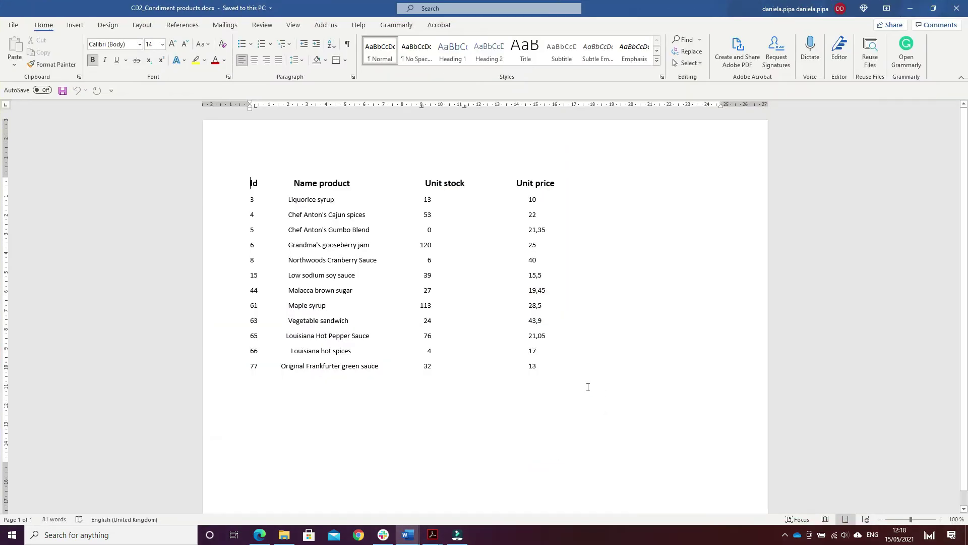
{"action": "scroll", "coordinate": [661, 266], "scroll_direction": "down", "scroll_amount": 1}
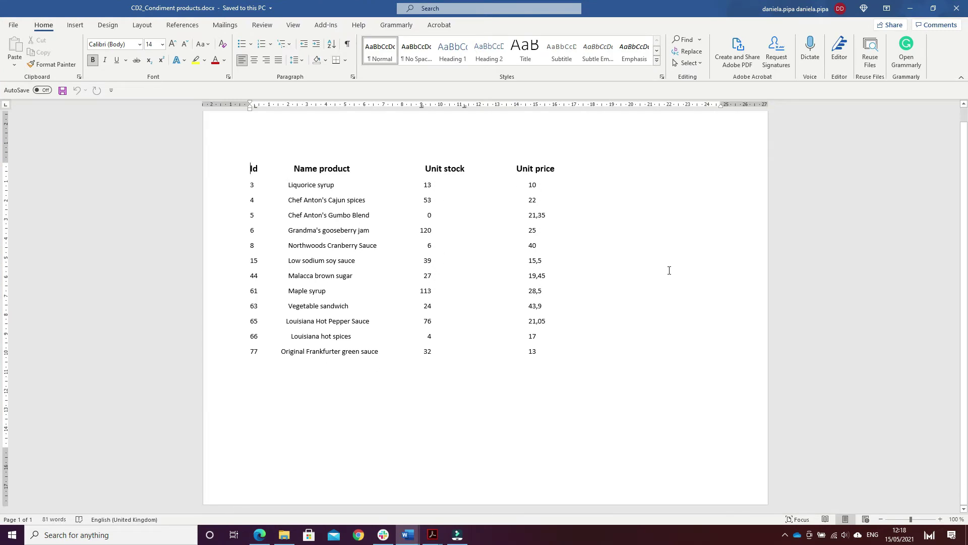
{"action": "scroll", "coordinate": [661, 267], "scroll_direction": "up", "scroll_amount": 1}
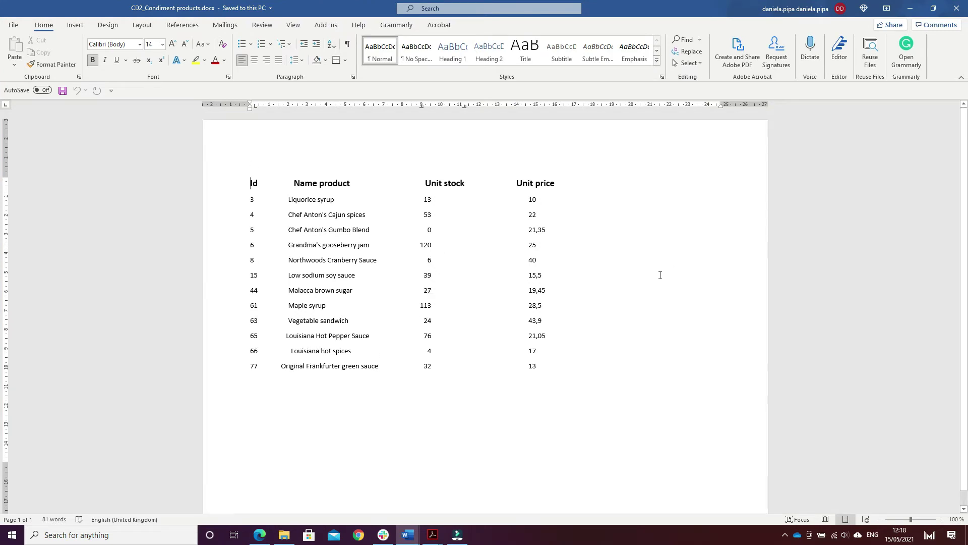
Step: Print the list with Microsoft Print to PDF as CD2Condiments.pdf and bring it up in Acrobat
{"action": "left_click", "coordinate": [12, 24]}
{"action": "left_click", "coordinate": [32, 209]}
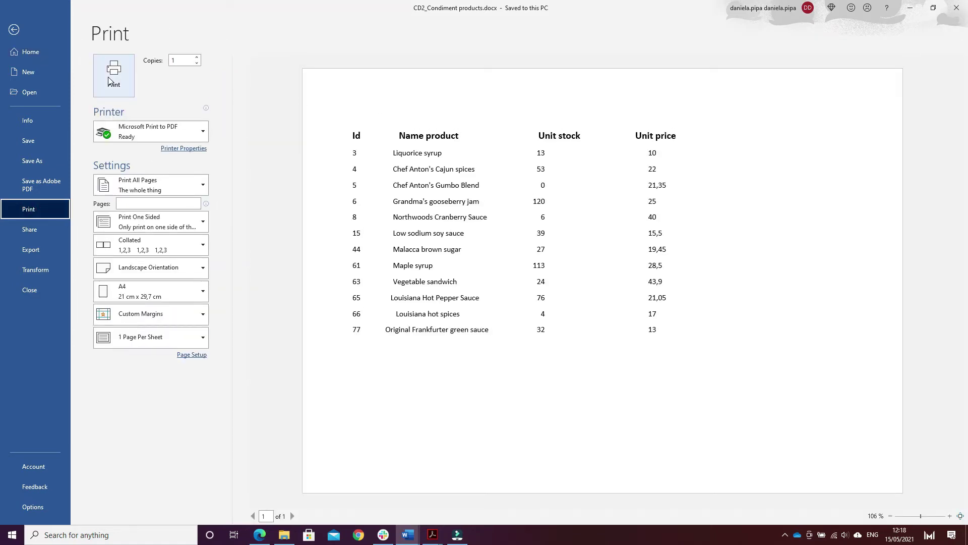
{"action": "left_click", "coordinate": [105, 72]}
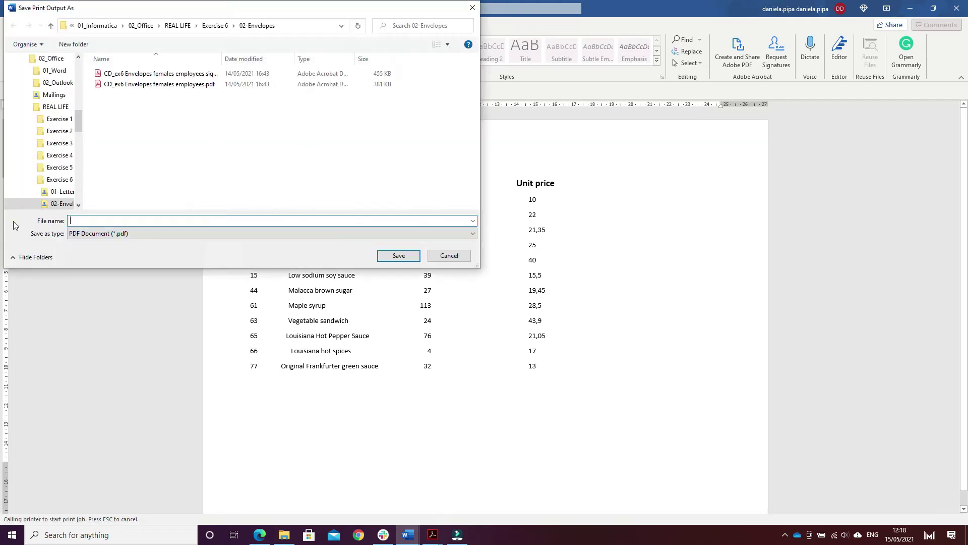
{"action": "left_click", "coordinate": [472, 8]}
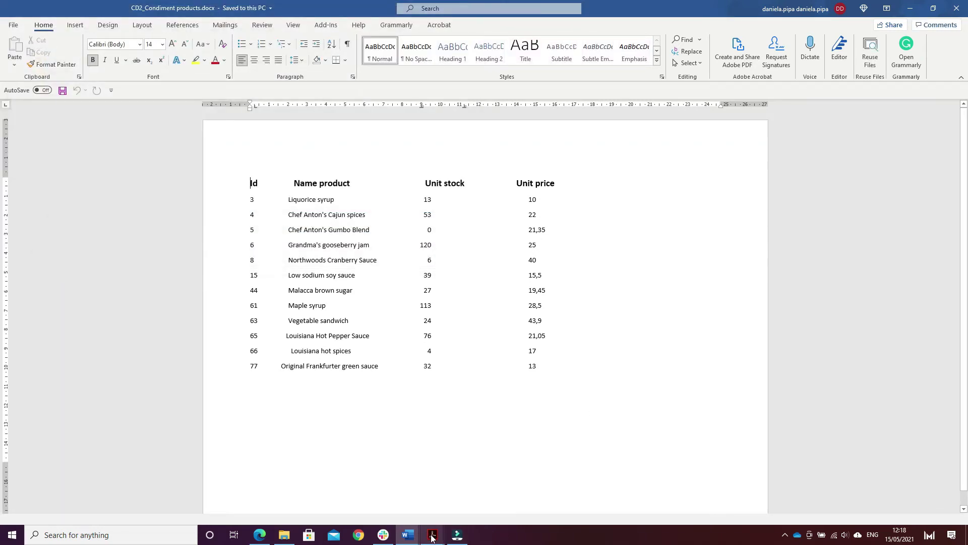
{"action": "mouse_move", "coordinate": [438, 541]}
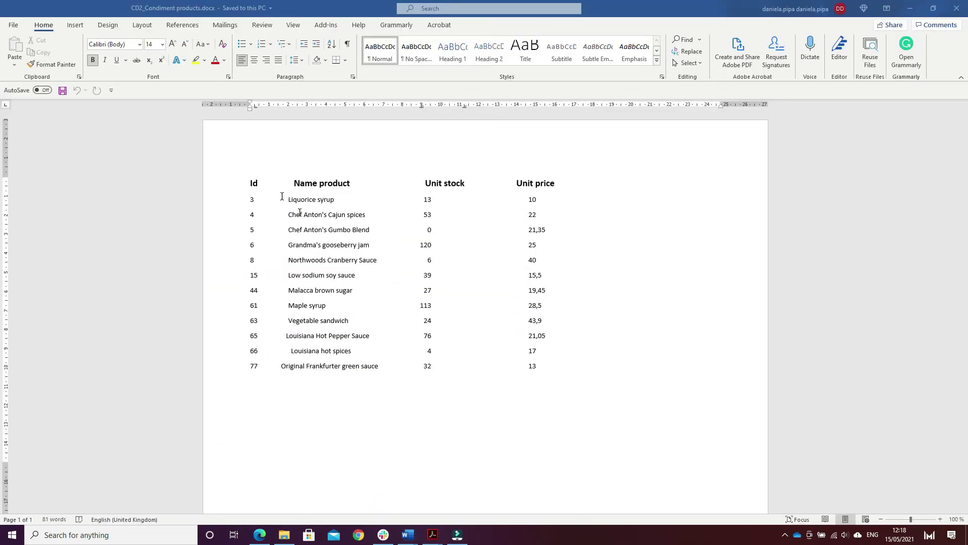
{"action": "key", "text": "alt+Tab"}
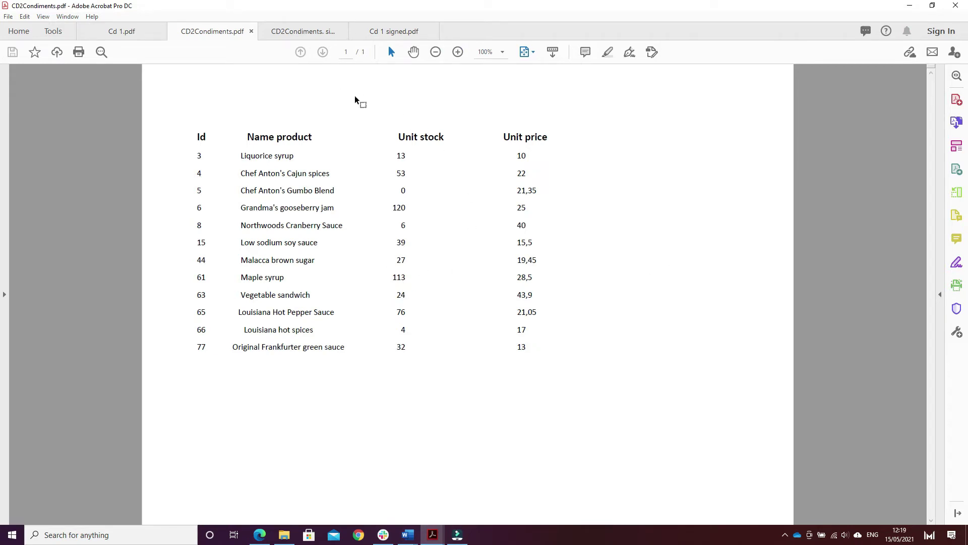
Step: View the digitally signed CD2Condiments PDF tab in Acrobat
{"action": "left_click", "coordinate": [291, 32]}
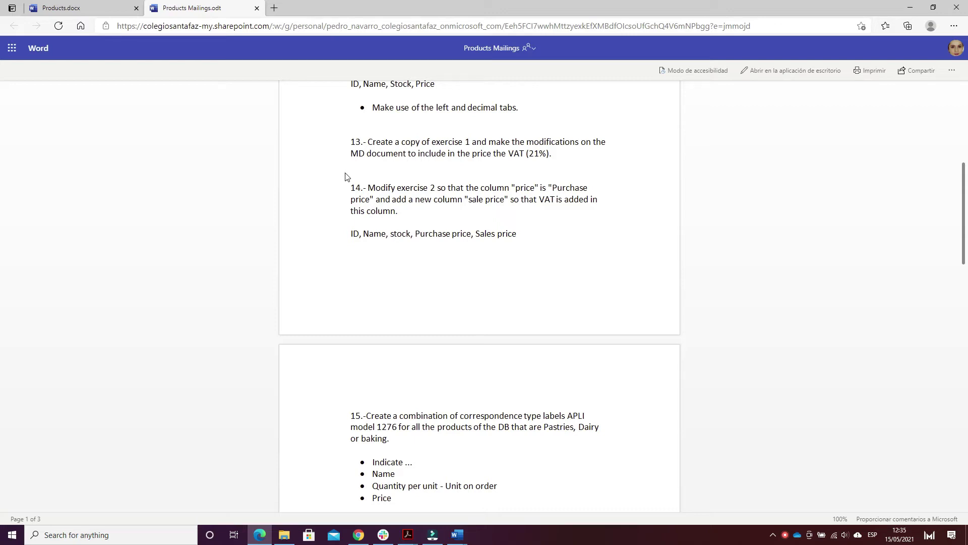
Step: Switch to MD3_All Products-IVA 21%.docx from its Word taskbar thumbnail
{"action": "mouse_move", "coordinate": [455, 543]}
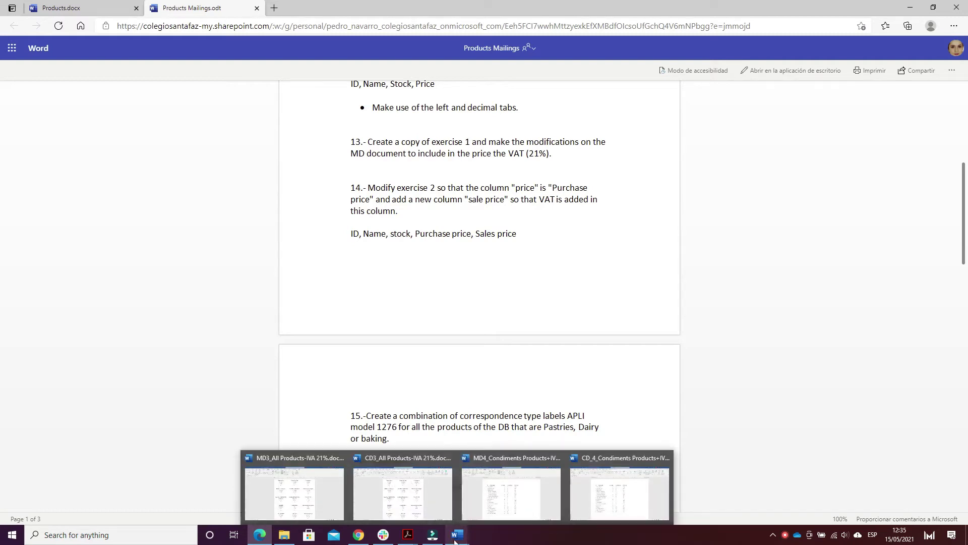
{"action": "left_click", "coordinate": [295, 492]}
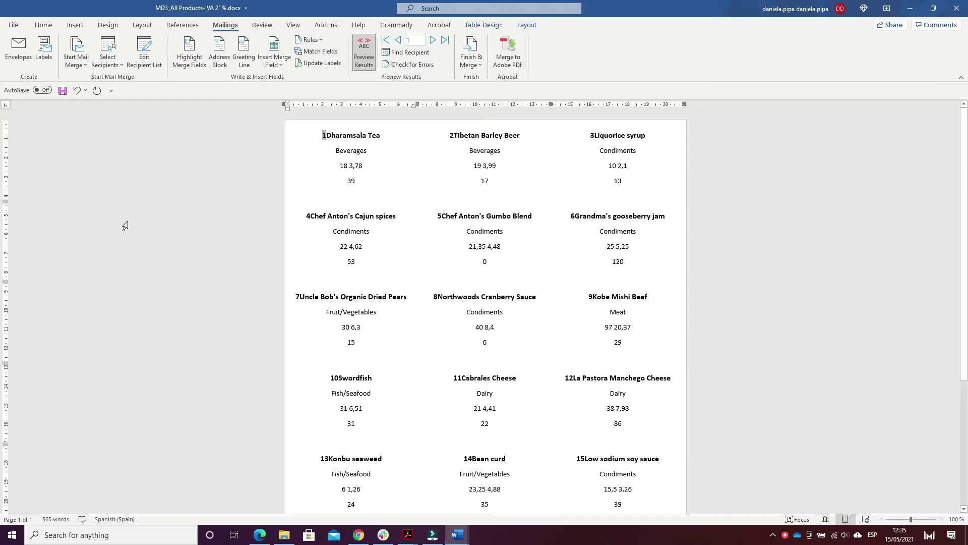
Step: Close the Start Mail Merge list and turn off Preview Results to show the «UnitPrice» fields
{"action": "left_click", "coordinate": [82, 65]}
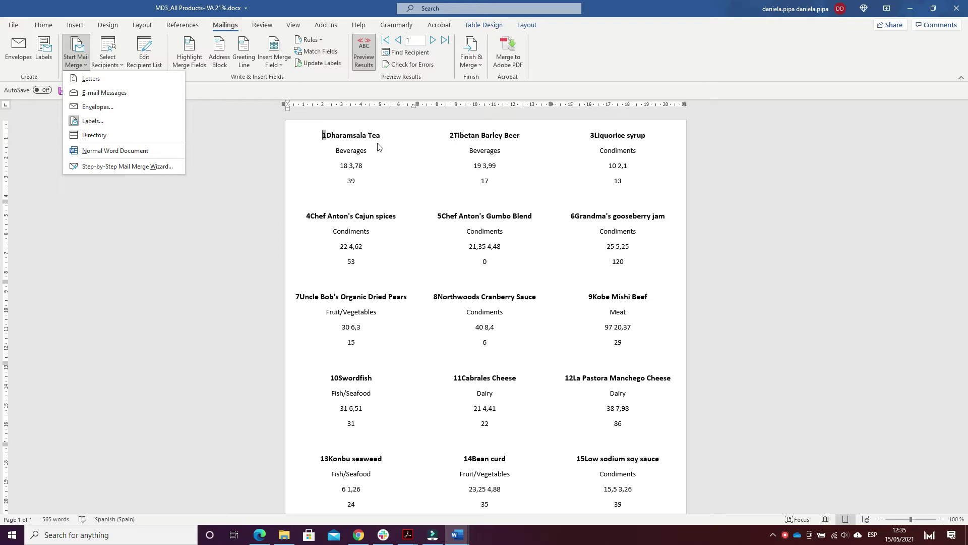
{"action": "left_click", "coordinate": [364, 55]}
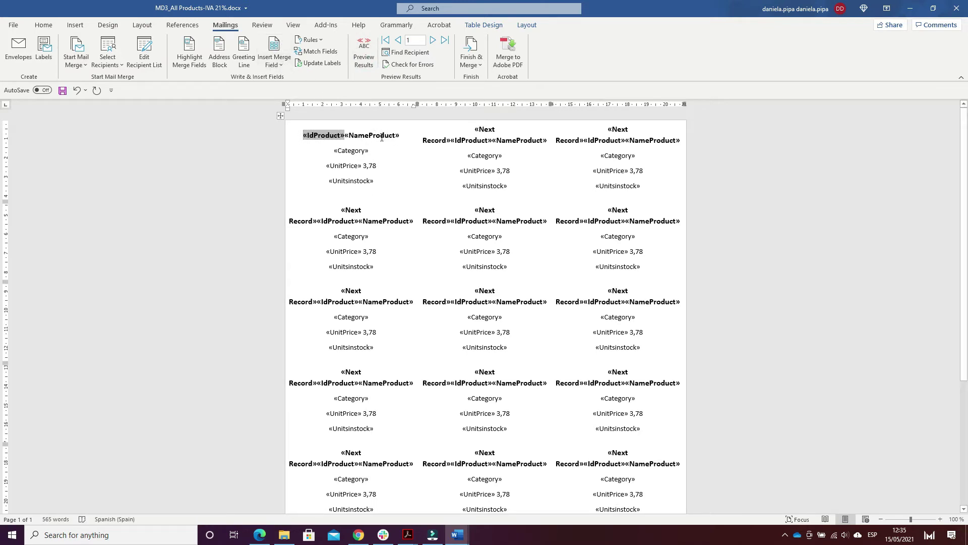
Step: Inspect the 21% VAT formula with Alt+F9, hide it again, and re-enable Preview Results
{"action": "left_click", "coordinate": [378, 168]}
{"action": "key", "text": "alt+F9"}
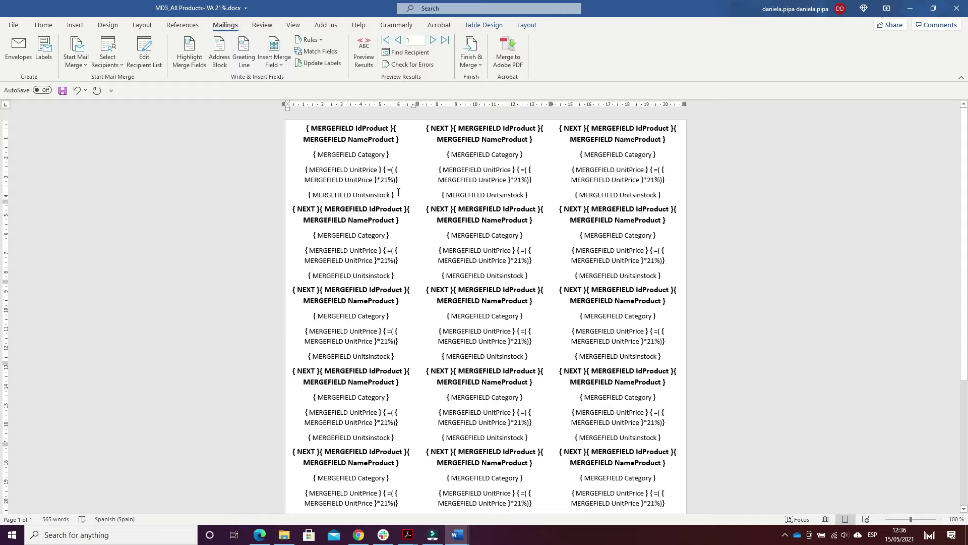
{"action": "key", "text": "alt+F9"}
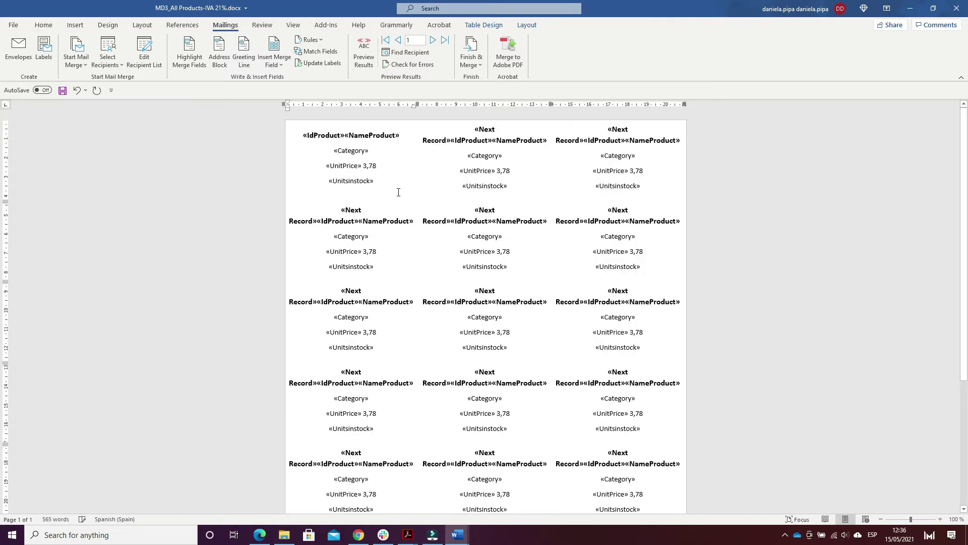
{"action": "left_click", "coordinate": [380, 172]}
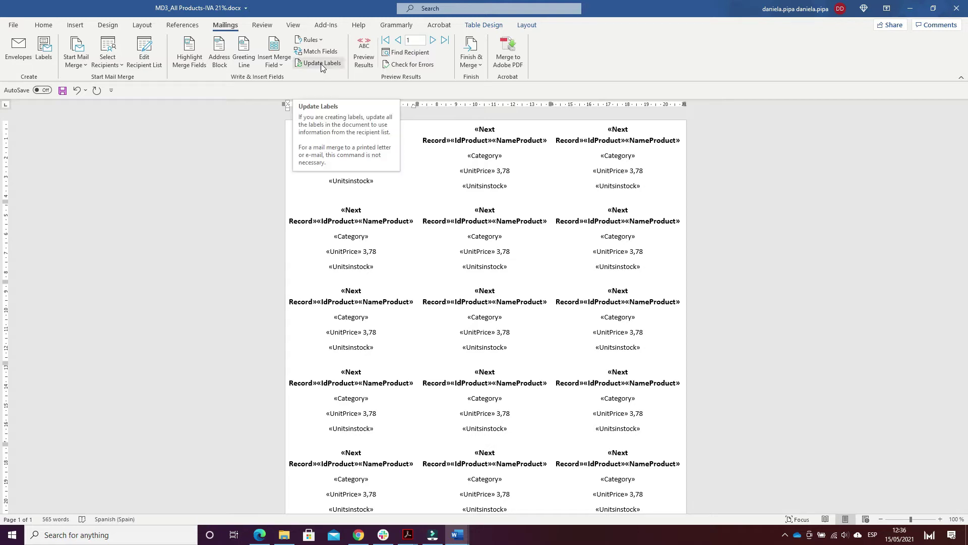
{"action": "left_click", "coordinate": [360, 45]}
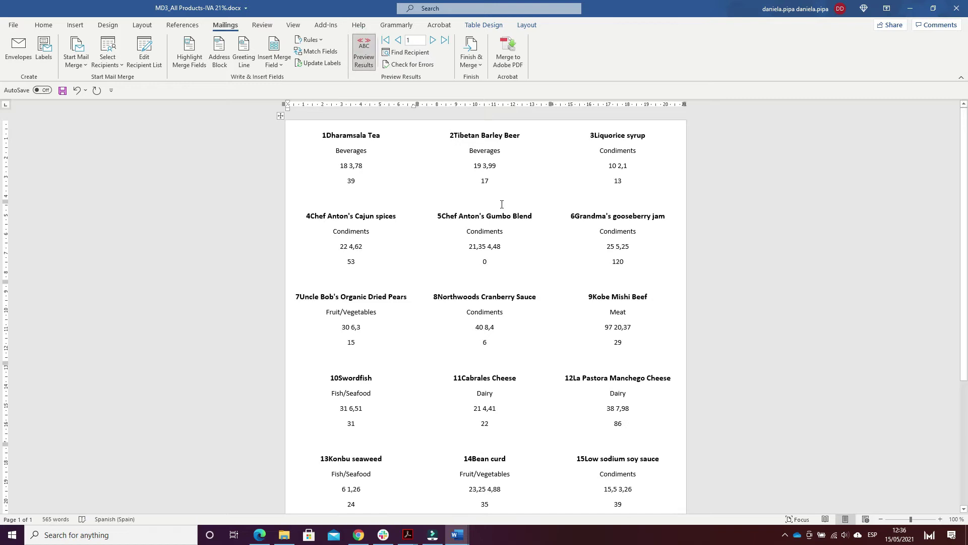
Step: Step the label preview to record 3, Liquorice syrup, and open the Finish & Merge options
{"action": "scroll", "coordinate": [576, 255], "scroll_direction": "down", "scroll_amount": 4}
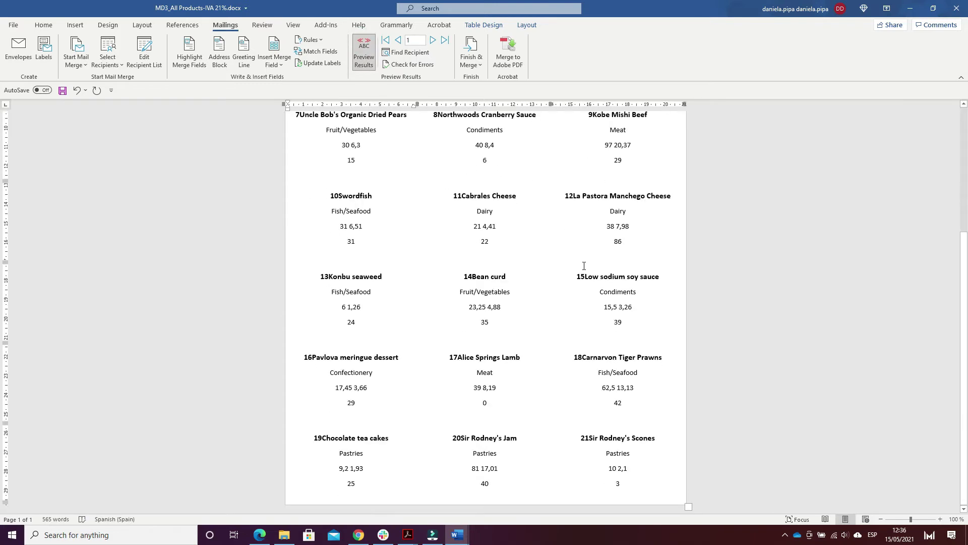
{"action": "scroll", "coordinate": [585, 268], "scroll_direction": "up", "scroll_amount": 2}
{"action": "scroll", "coordinate": [585, 268], "scroll_direction": "up", "scroll_amount": 2}
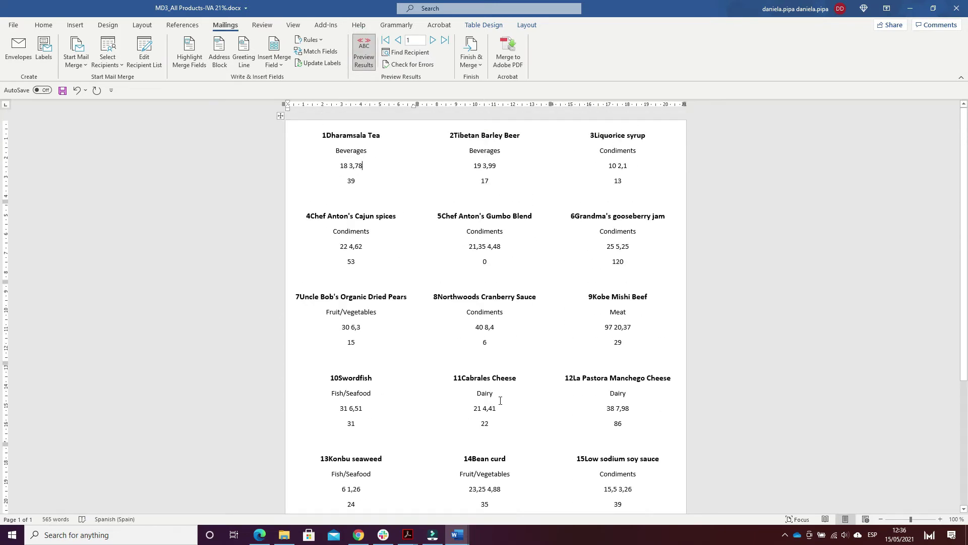
{"action": "left_click", "coordinate": [432, 40]}
{"action": "left_click", "coordinate": [432, 41]}
{"action": "left_click", "coordinate": [431, 40]}
{"action": "left_click", "coordinate": [432, 40]}
{"action": "left_click", "coordinate": [432, 41]}
{"action": "left_click", "coordinate": [398, 40]}
{"action": "left_click", "coordinate": [398, 41]}
{"action": "left_click", "coordinate": [398, 40]}
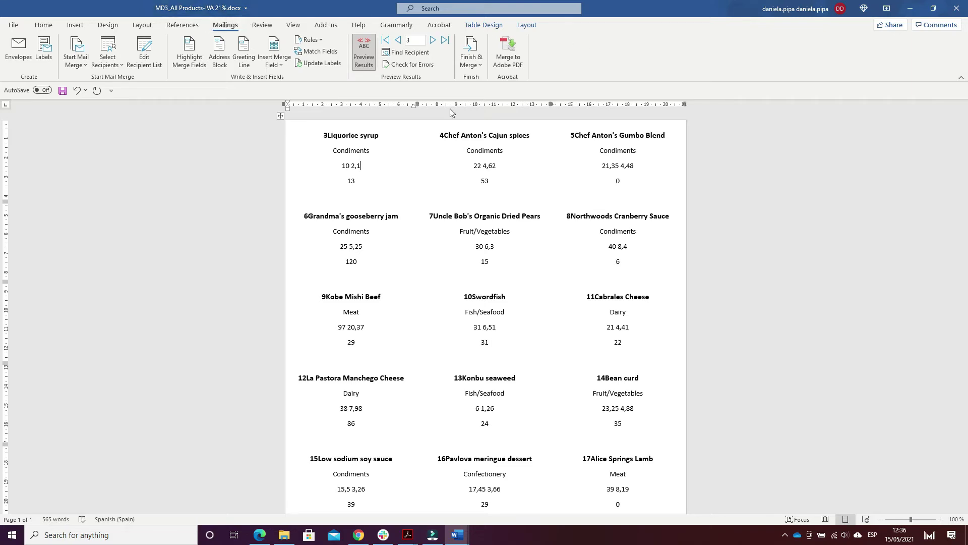
{"action": "left_click", "coordinate": [474, 65]}
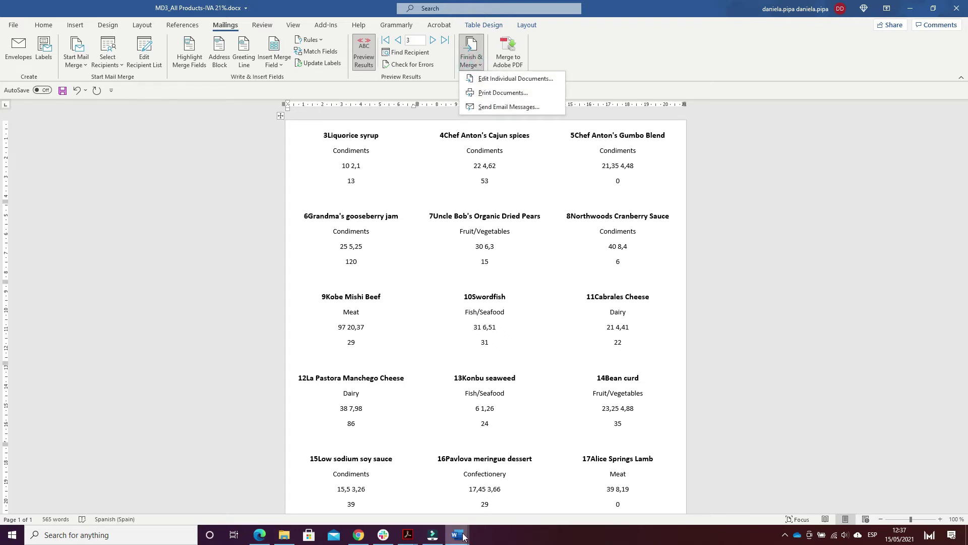
Step: Switch to the merged CD3_All Products-IVA 21%.docx and show the Mailings tab
{"action": "mouse_move", "coordinate": [458, 536]}
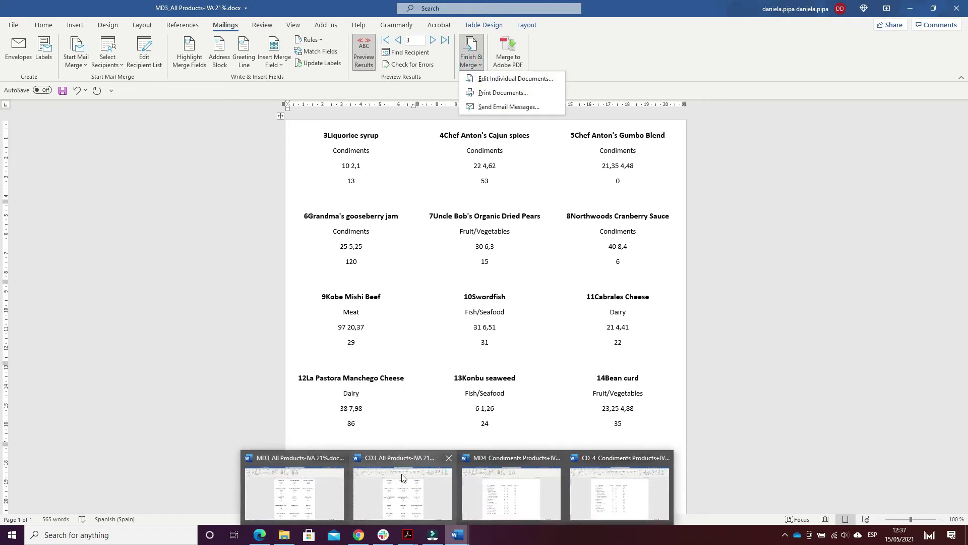
{"action": "left_click", "coordinate": [403, 492]}
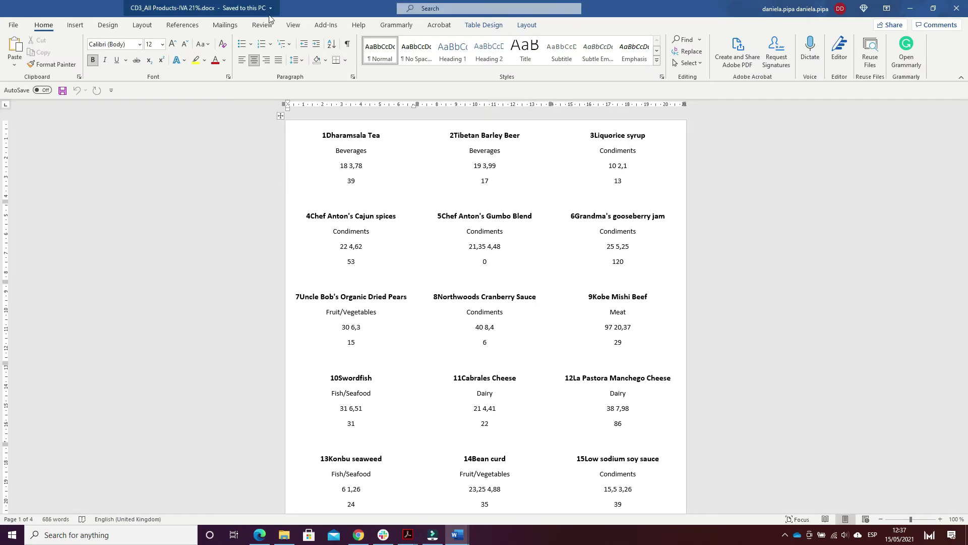
{"action": "left_click", "coordinate": [225, 25]}
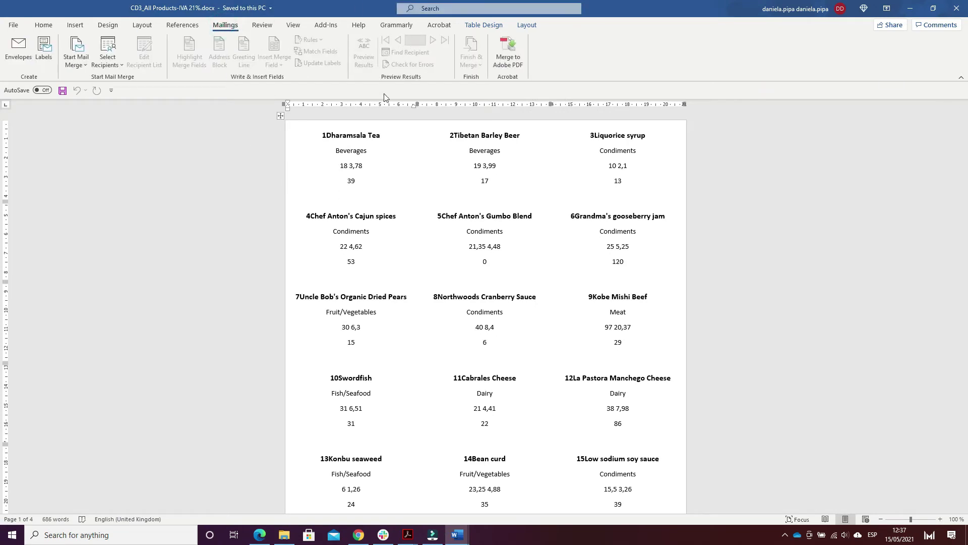
Step: Scroll through the four label pages, then switch to the signed PDF in Acrobat
{"action": "scroll", "coordinate": [528, 283], "scroll_direction": "down", "scroll_amount": 5}
{"action": "scroll", "coordinate": [528, 283], "scroll_direction": "down", "scroll_amount": 4}
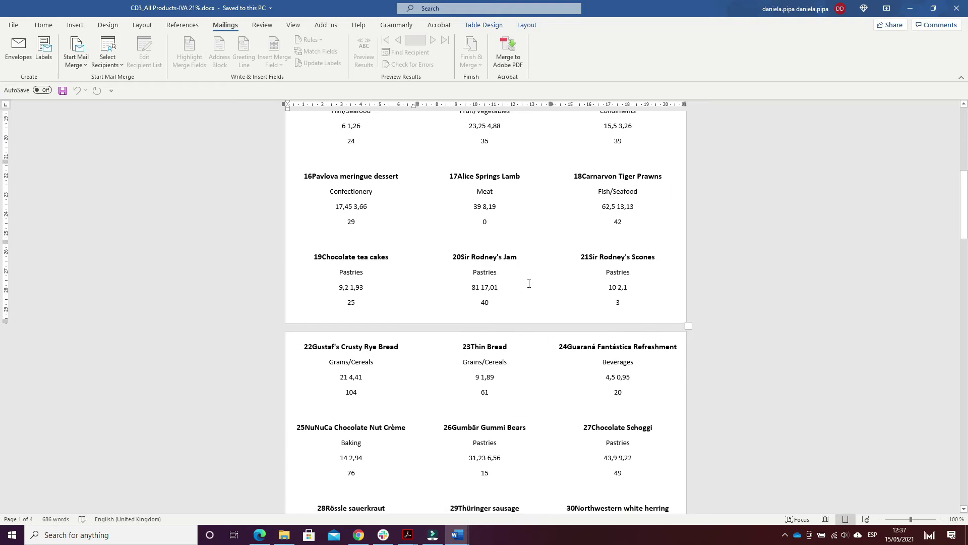
{"action": "scroll", "coordinate": [524, 280], "scroll_direction": "up", "scroll_amount": 9}
{"action": "scroll", "coordinate": [521, 276], "scroll_direction": "up", "scroll_amount": 1}
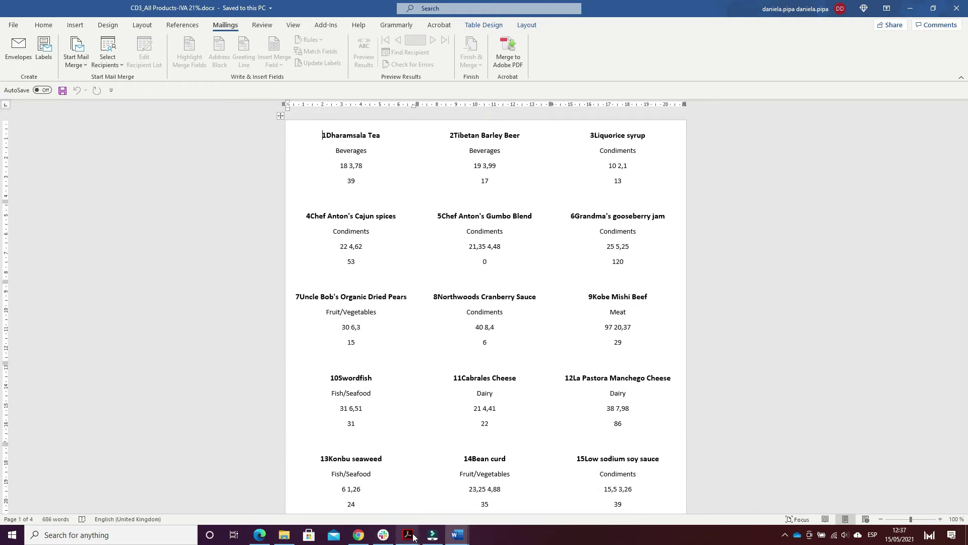
{"action": "mouse_move", "coordinate": [412, 536]}
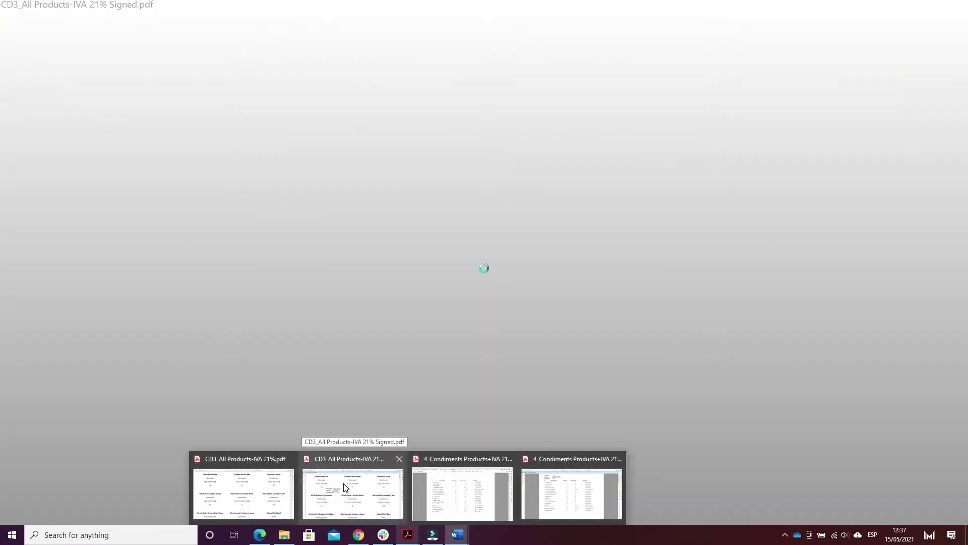
{"action": "left_click", "coordinate": [345, 487]}
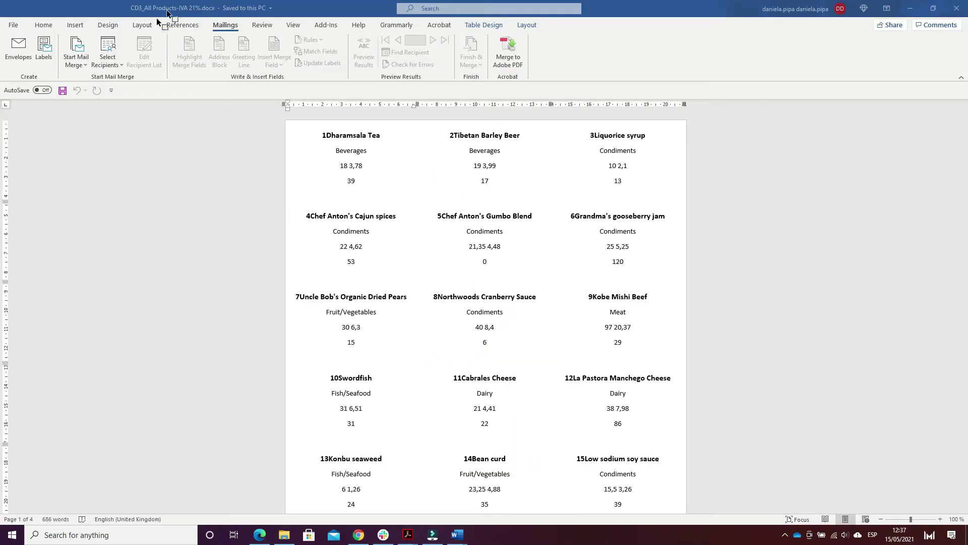
Step: Compare the unsigned and signed CD3_All Products-IVA 21% PDFs, then return to the browser
{"action": "left_click", "coordinate": [131, 30]}
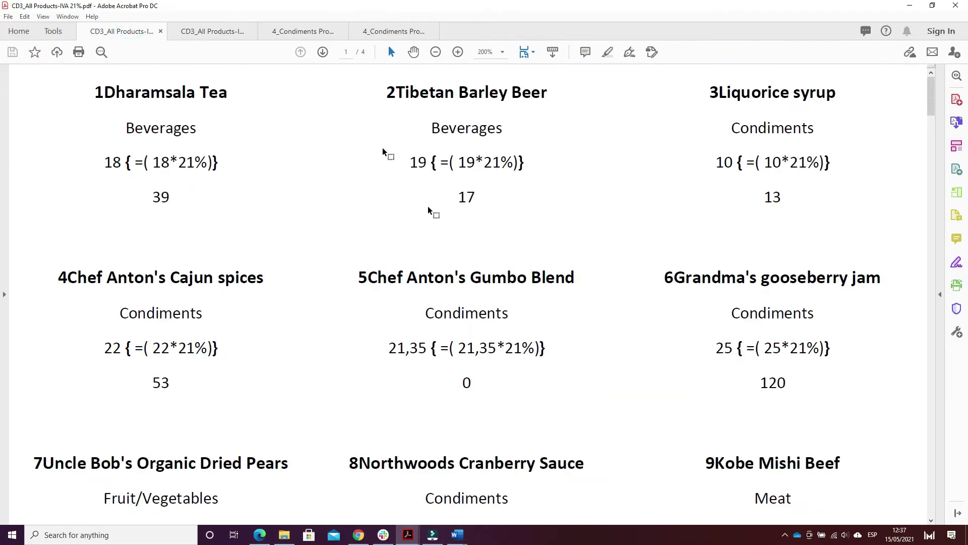
{"action": "left_click", "coordinate": [210, 31]}
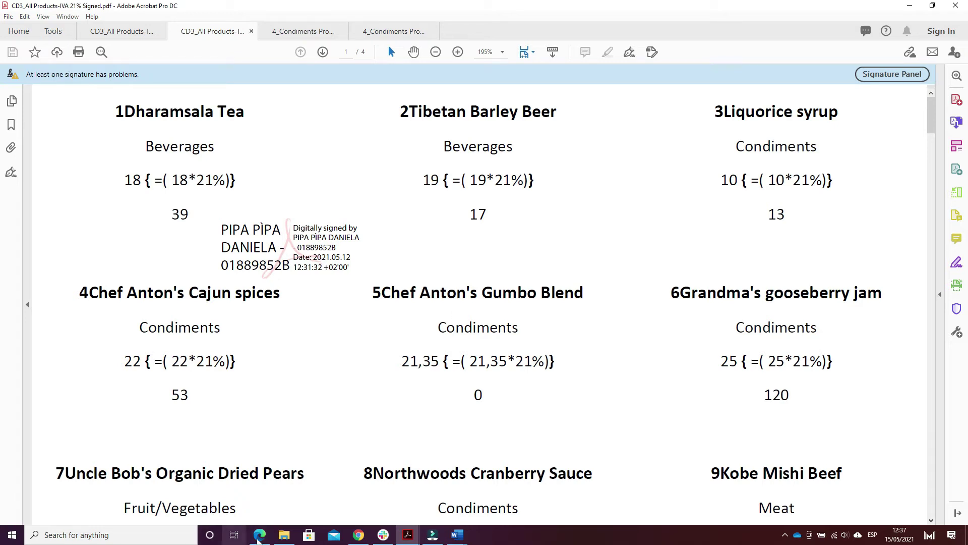
{"action": "left_click", "coordinate": [260, 535]}
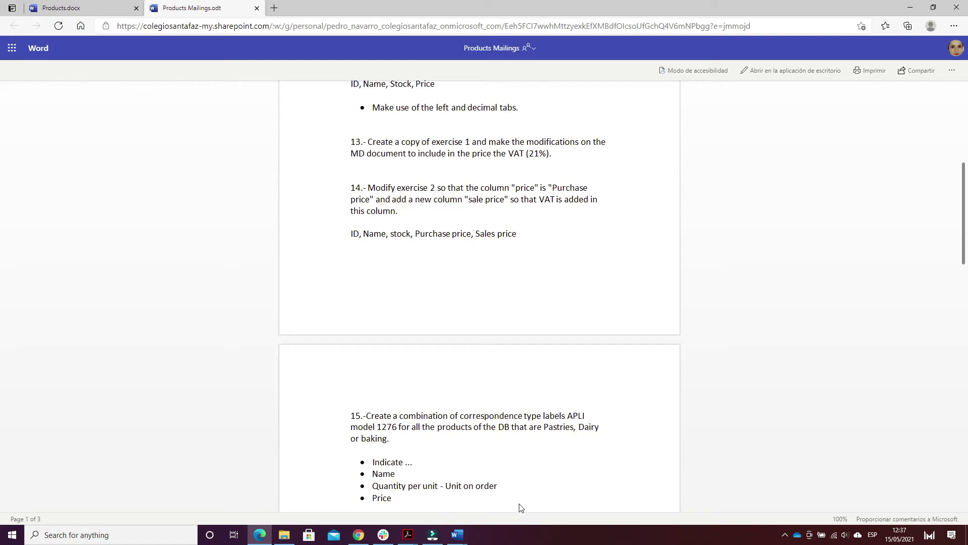
Step: Switch to MD4_Condiments Products+IVA 21%.docx from its Word taskbar thumbnail
{"action": "mouse_move", "coordinate": [457, 537]}
{"action": "left_click", "coordinate": [493, 492]}
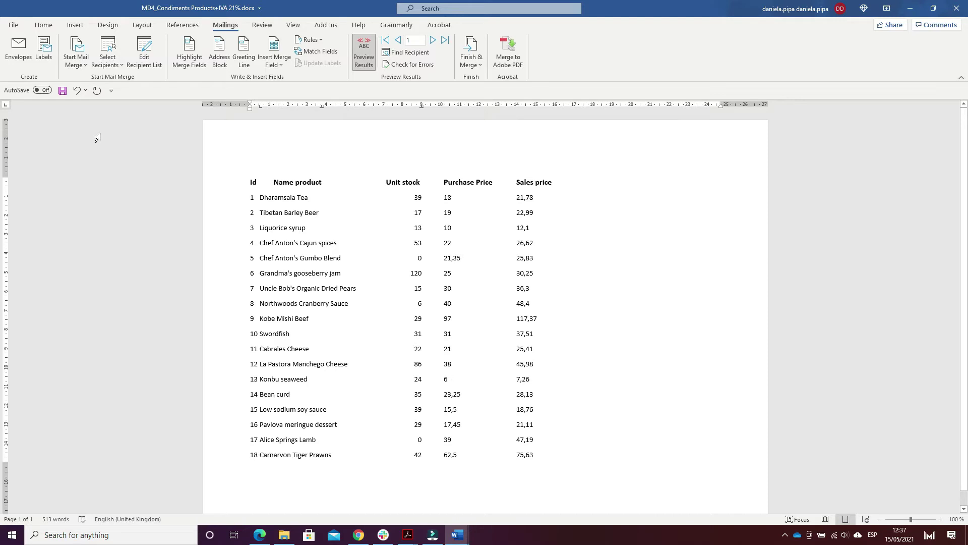
{"action": "left_click", "coordinate": [82, 62]}
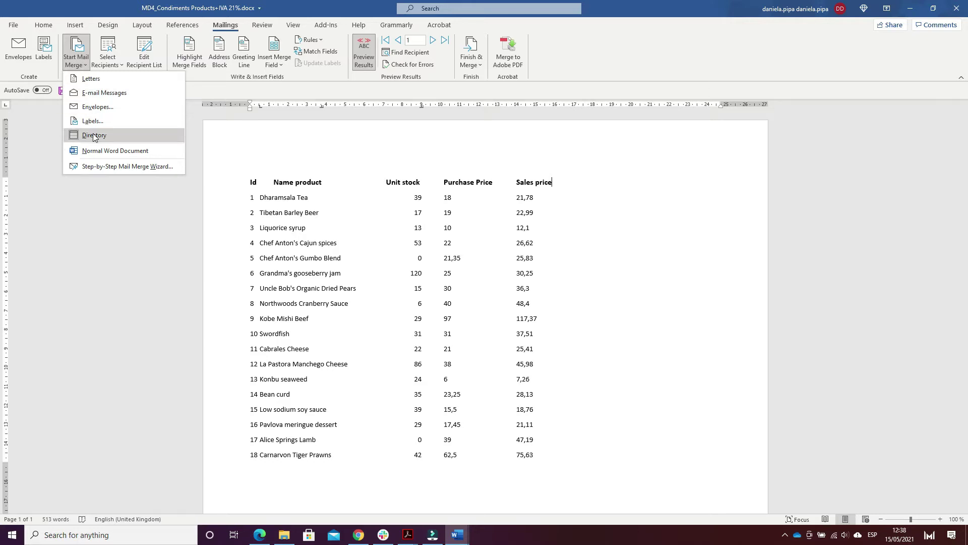
{"action": "left_click", "coordinate": [113, 46]}
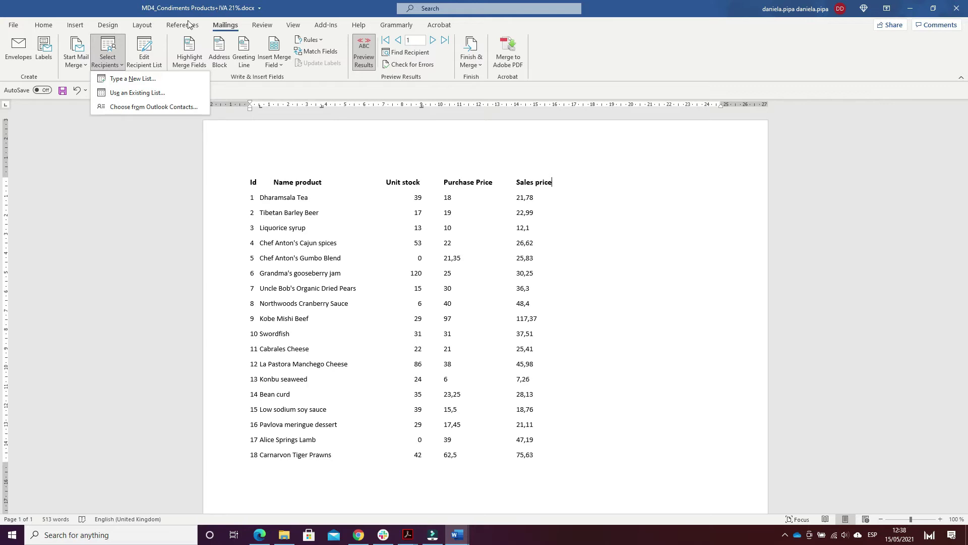
{"action": "left_click", "coordinate": [168, 282]}
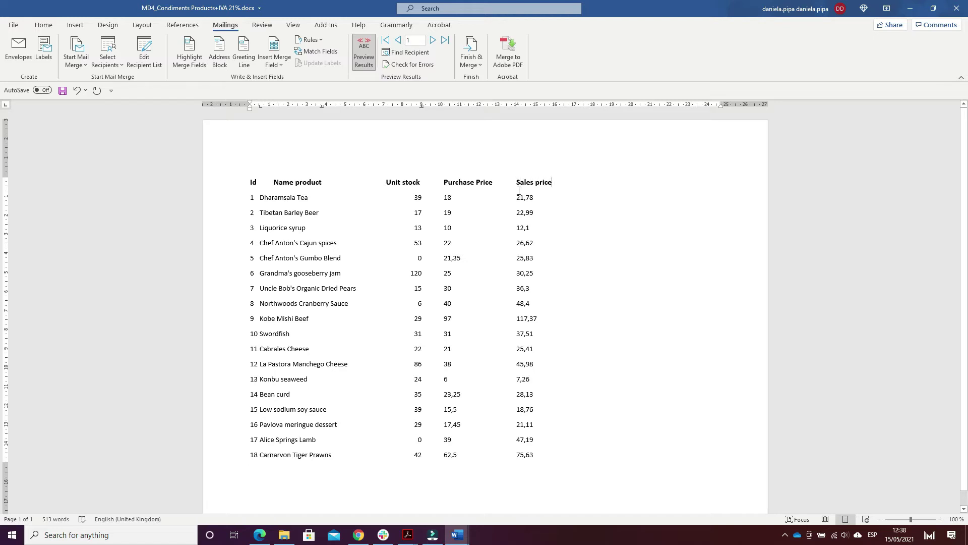
{"action": "key", "text": "alt+F9"}
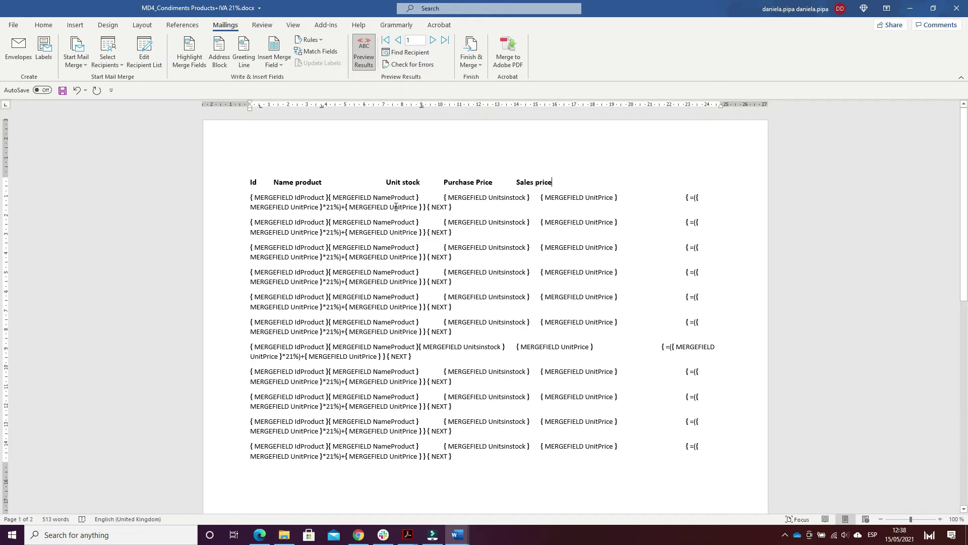
{"action": "key", "text": "alt+F9"}
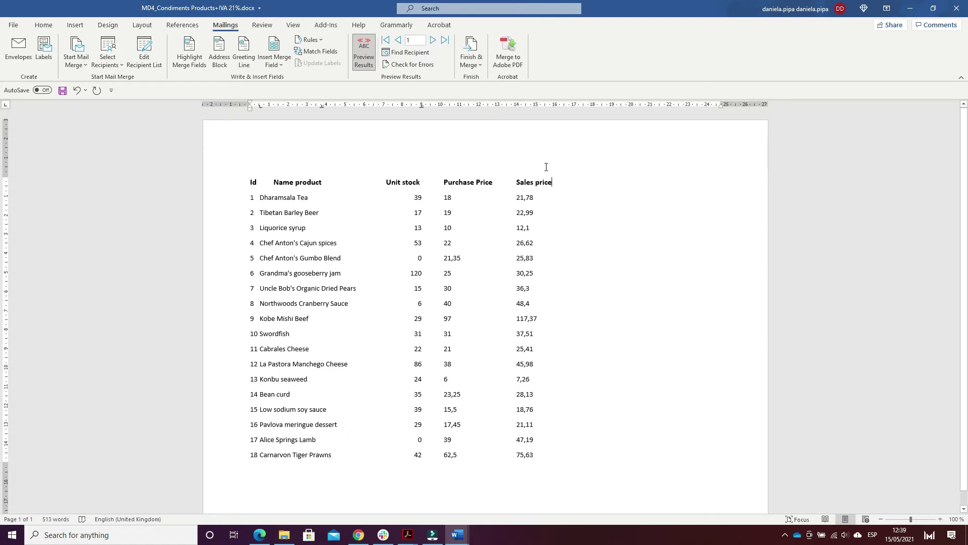
Step: Switch to the merged CD_4_Condiments Products+IVA 21%.docx price list, opening with Dharamsala Tea
{"action": "left_click", "coordinate": [478, 47]}
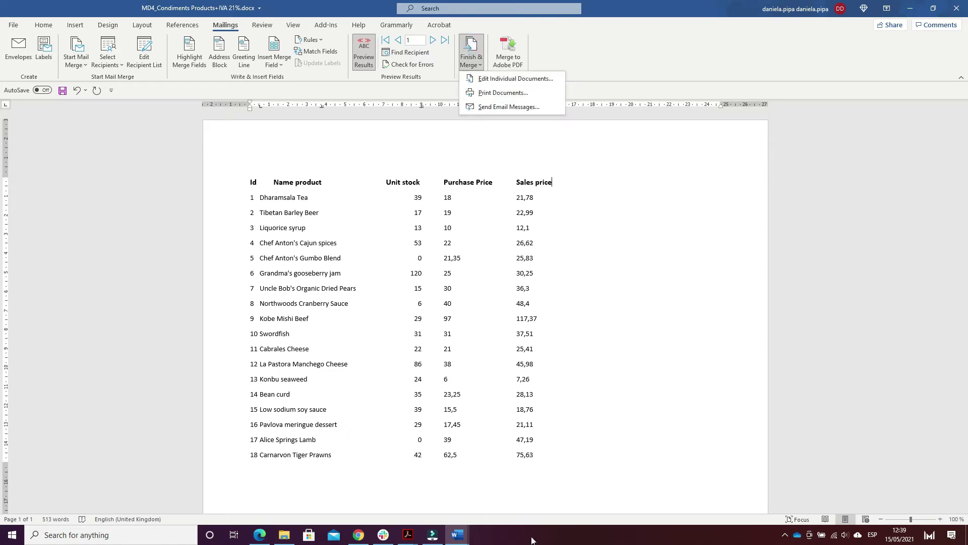
{"action": "mouse_move", "coordinate": [462, 536]}
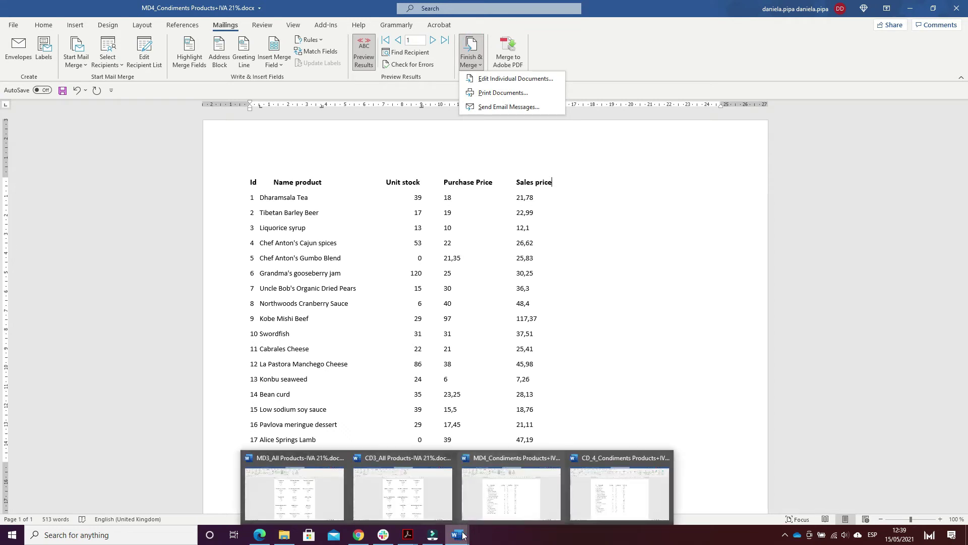
{"action": "left_click", "coordinate": [578, 504]}
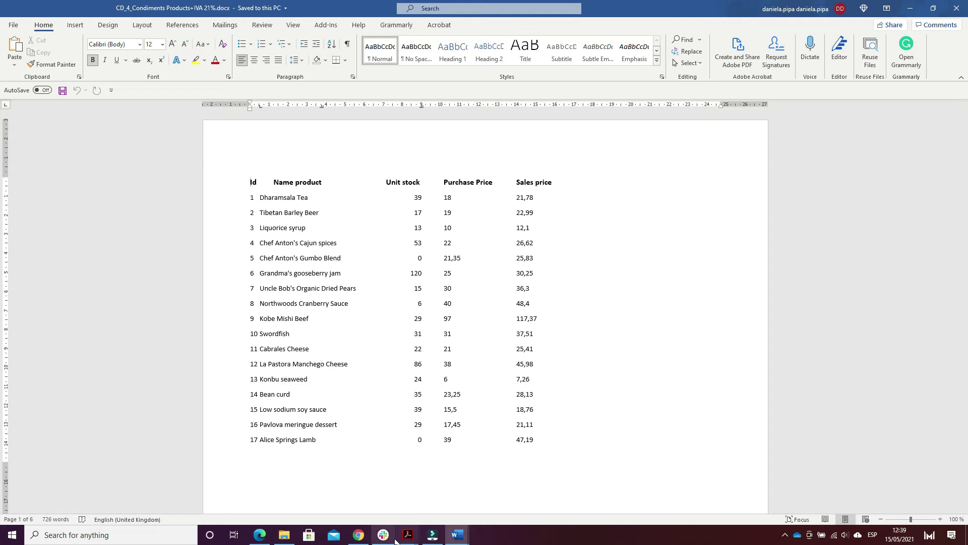
Step: Open the 4_Condiments price-list PDF in Acrobat and view its digitally signed version
{"action": "mouse_move", "coordinate": [410, 537]}
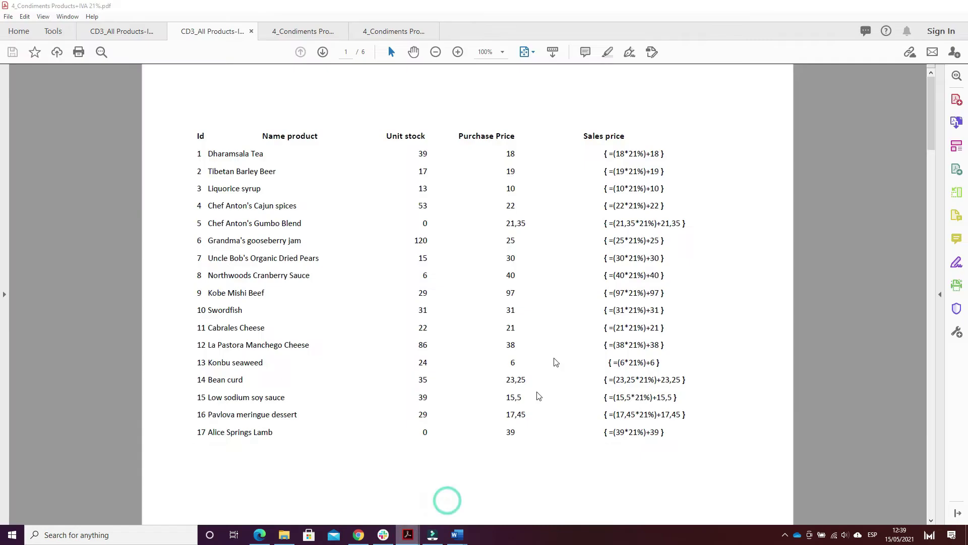
{"action": "left_click", "coordinate": [447, 496]}
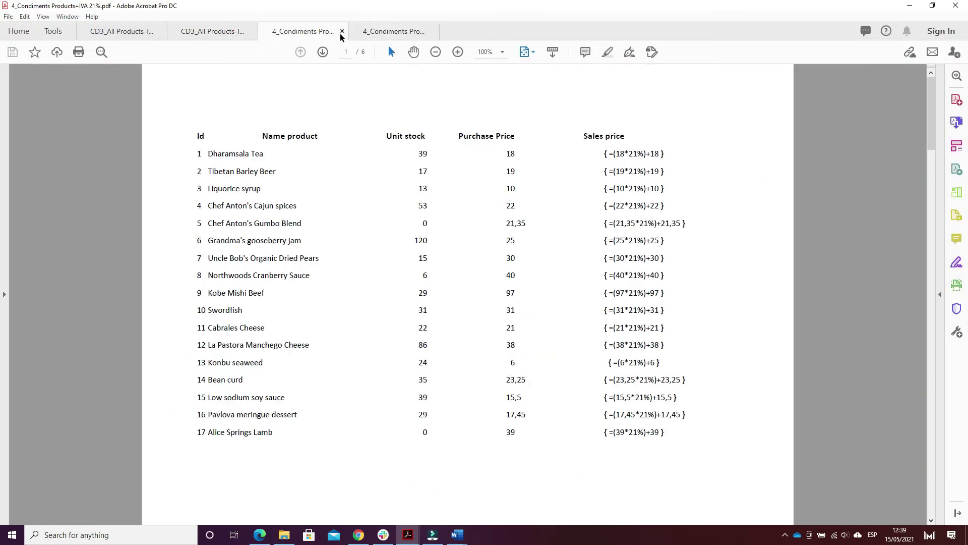
{"action": "mouse_move", "coordinate": [386, 29]}
{"action": "left_mouse_down"}
{"action": "mouse_move", "coordinate": [650, 323]}
{"action": "mouse_move", "coordinate": [294, 151]}
{"action": "mouse_move", "coordinate": [431, 123]}
{"action": "mouse_move", "coordinate": [430, 96]}
{"action": "mouse_move", "coordinate": [390, 28]}
{"action": "left_mouse_up"}
{"action": "left_click", "coordinate": [390, 28]}
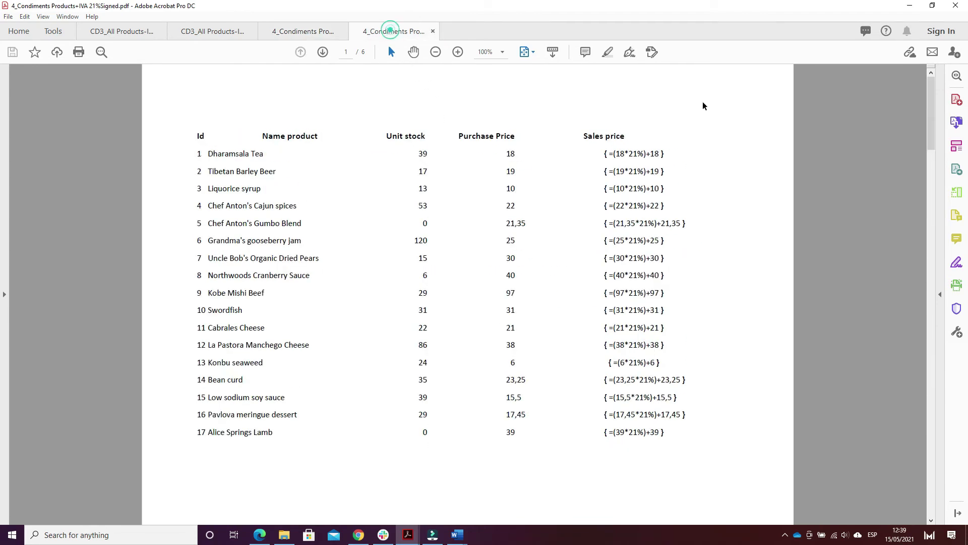
{"action": "scroll", "coordinate": [698, 230], "scroll_direction": "down", "scroll_amount": 10}
{"action": "scroll", "coordinate": [699, 230], "scroll_direction": "up", "scroll_amount": 10}
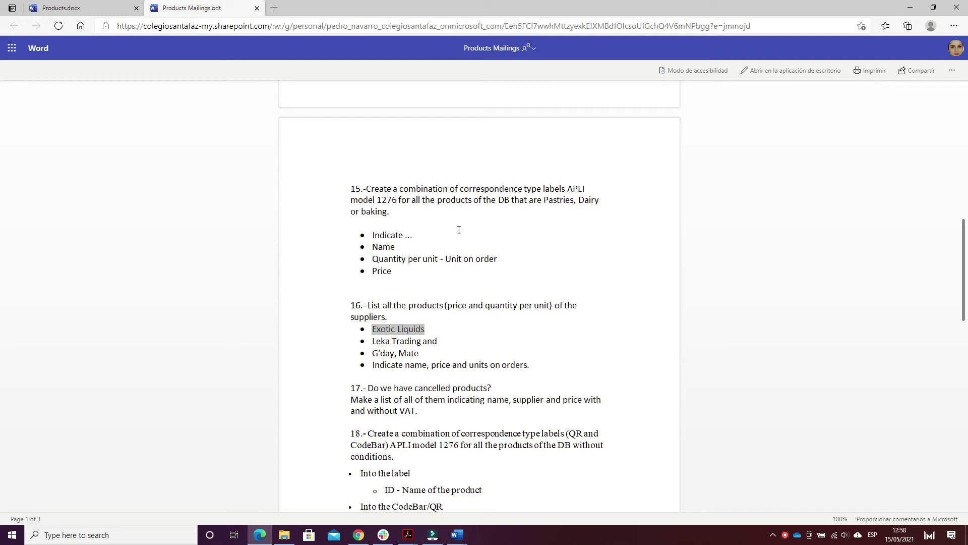
Step: Switch from the task 15 instructions to the MD5_Pastries Products.docx label document
{"action": "mouse_move", "coordinate": [456, 537]}
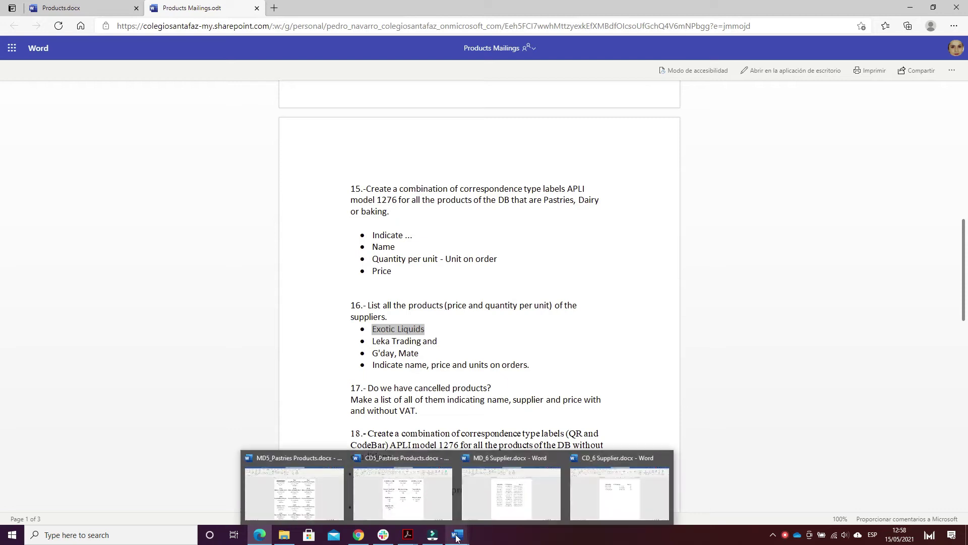
{"action": "left_click", "coordinate": [290, 497]}
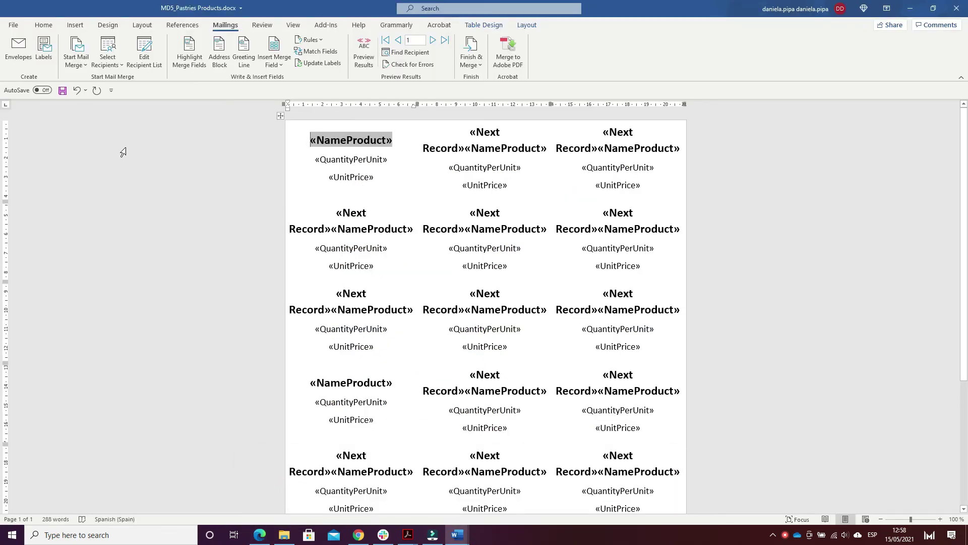
Step: Confirm APLI 01276 labels in Label Options unchanged, then show the Select Recipients choices
{"action": "left_click", "coordinate": [87, 53]}
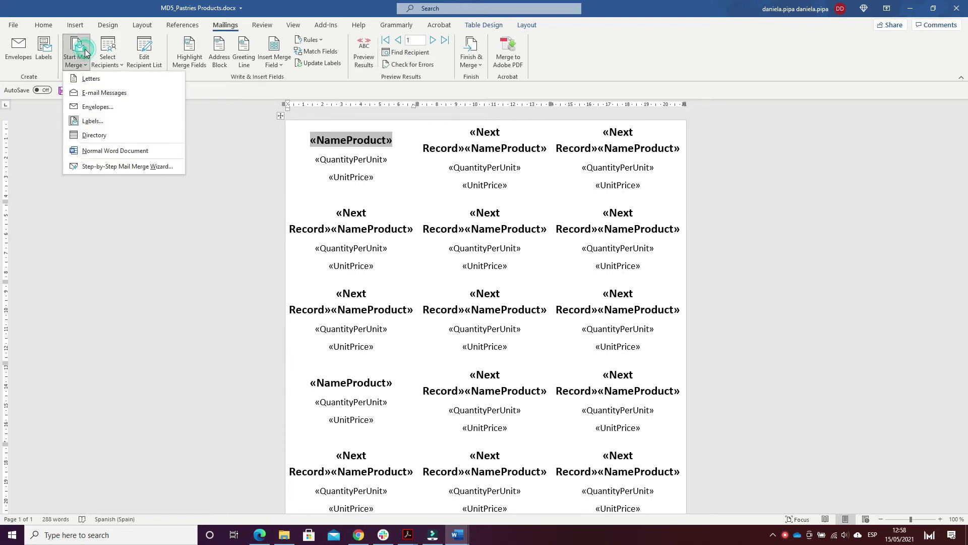
{"action": "left_click", "coordinate": [98, 123]}
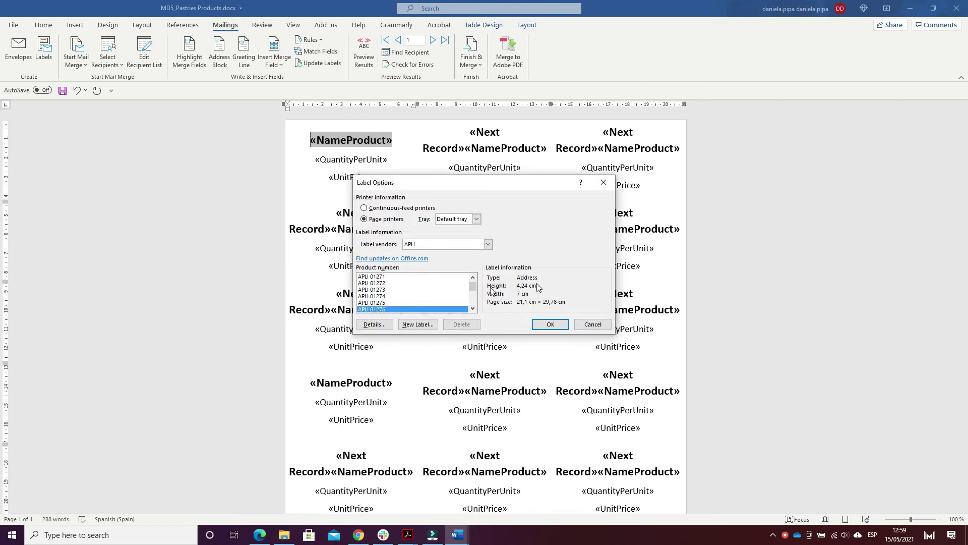
{"action": "left_click", "coordinate": [603, 182]}
{"action": "left_click", "coordinate": [109, 59]}
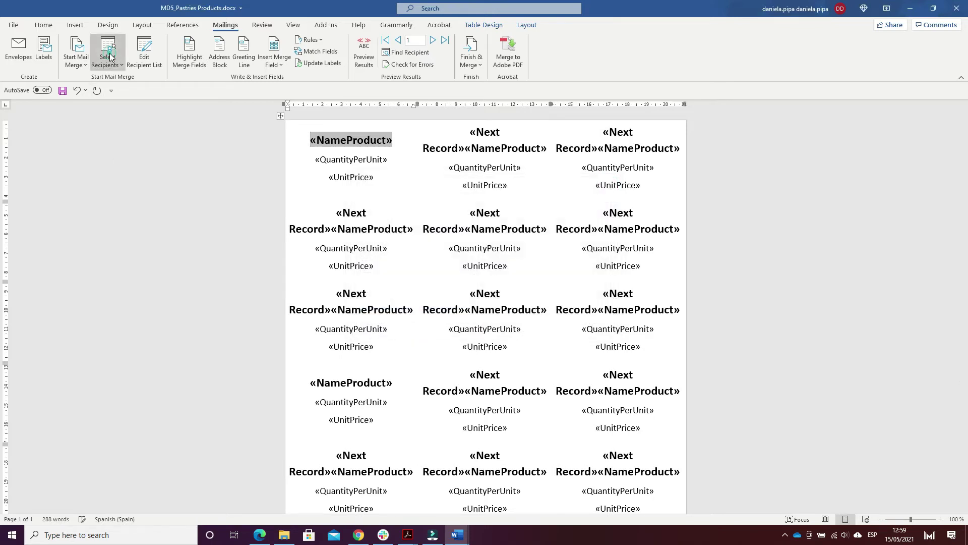
Step: Use Products.xls from Documents > 99_BBDD > 03_Products, sheet List of products$, as recipients
{"action": "left_click", "coordinate": [135, 92]}
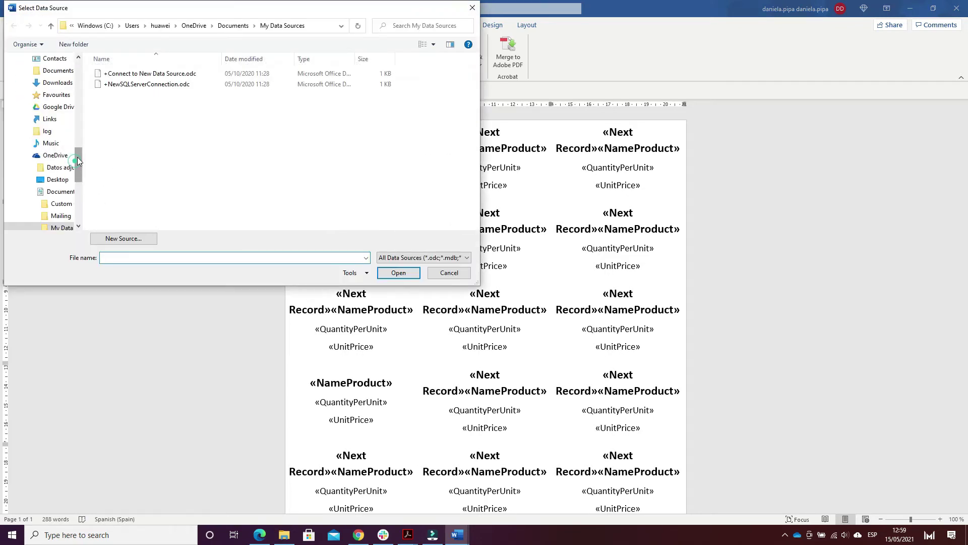
{"action": "left_click_drag", "start_coordinate": [77, 156], "coordinate": [109, 46]}
{"action": "left_click", "coordinate": [46, 91]}
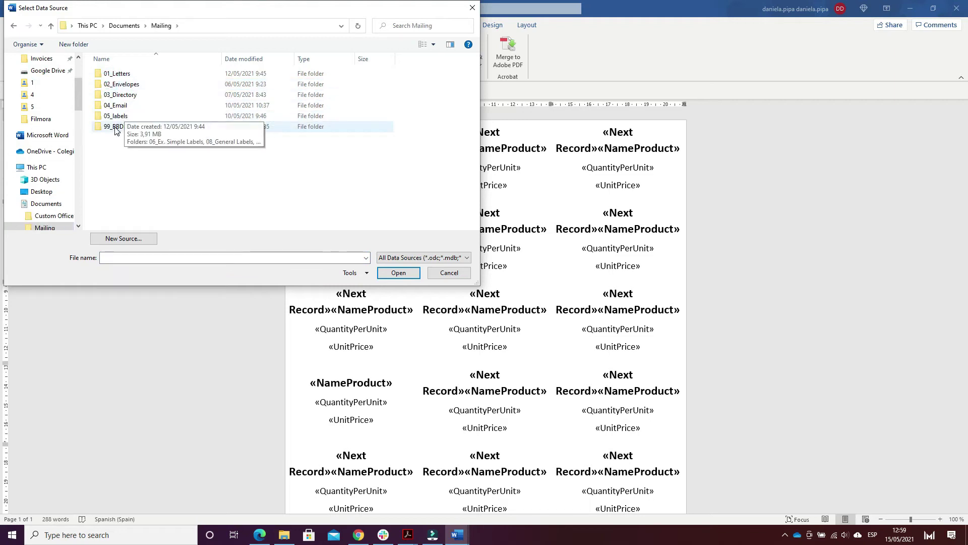
{"action": "double_click", "coordinate": [115, 127]}
{"action": "double_click", "coordinate": [119, 96]}
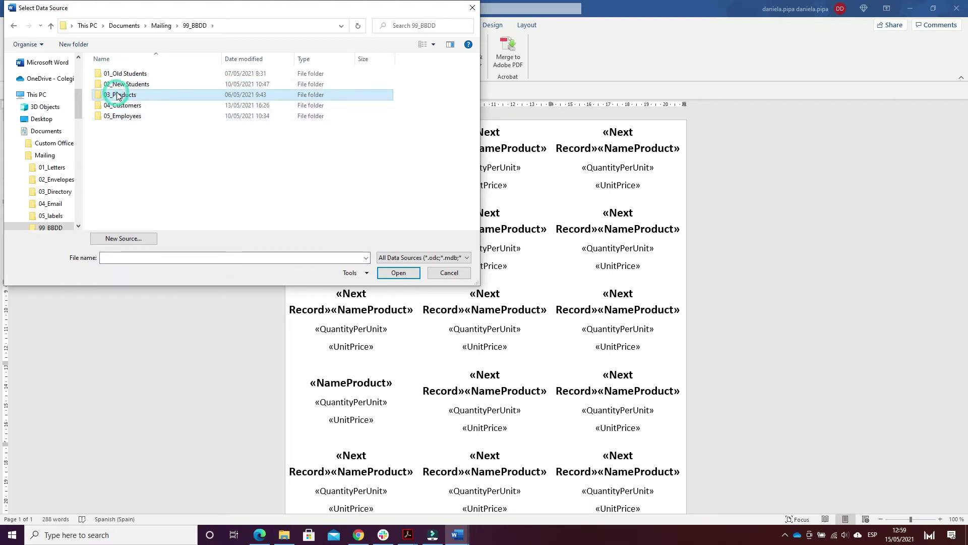
{"action": "left_click", "coordinate": [141, 75]}
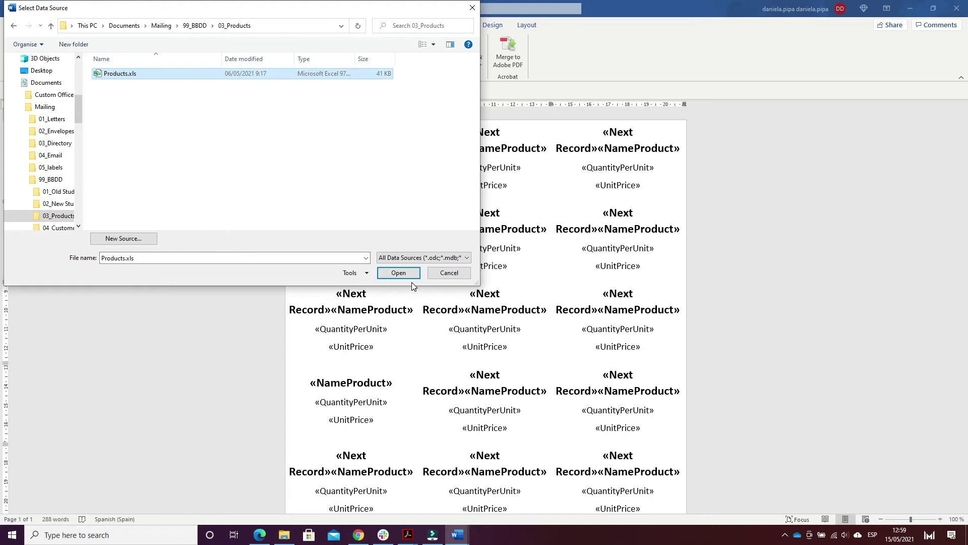
{"action": "left_click", "coordinate": [398, 273]}
{"action": "left_click", "coordinate": [542, 304]}
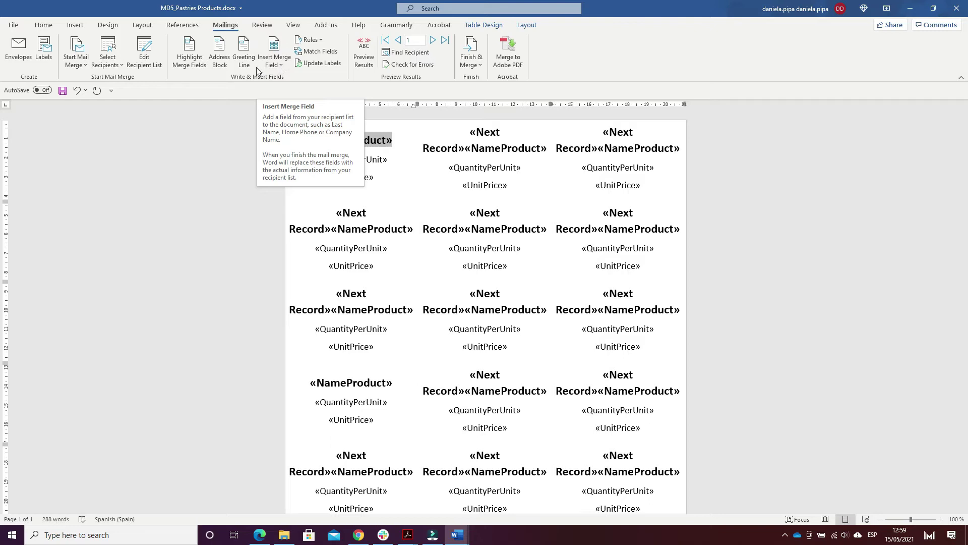
{"action": "left_click", "coordinate": [282, 66]}
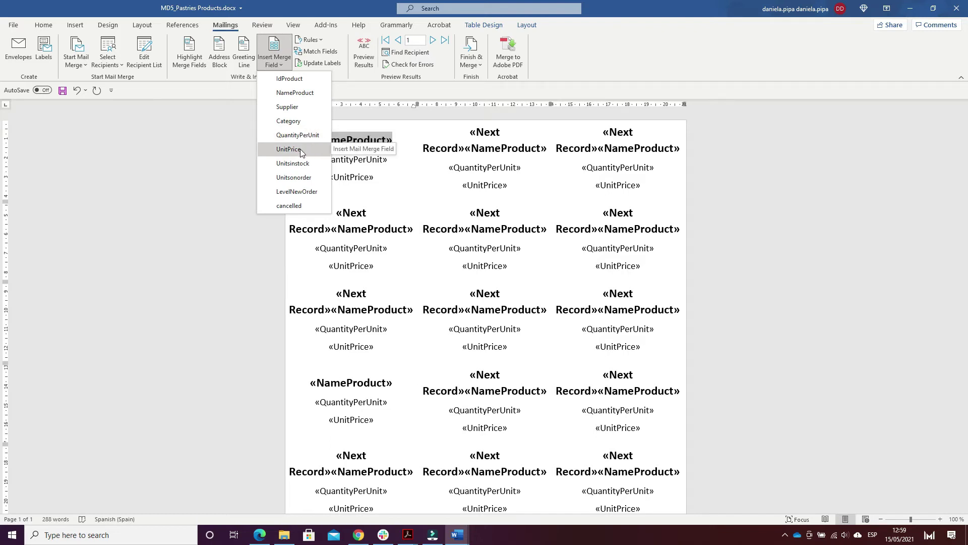
{"action": "left_click", "coordinate": [154, 200]}
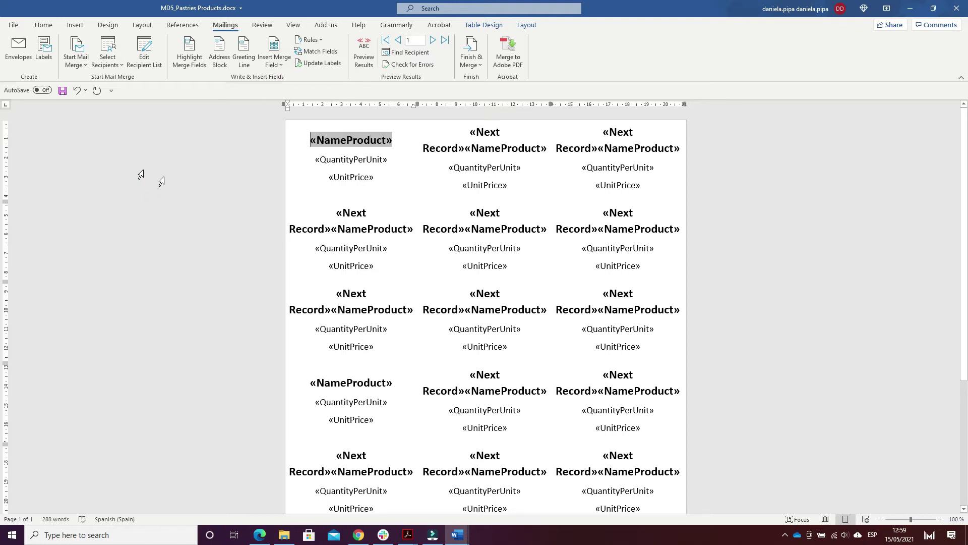
Step: Widen the recipient list and open Filter and Sort from the Category column's (Advanced…) option
{"action": "left_click", "coordinate": [145, 52]}
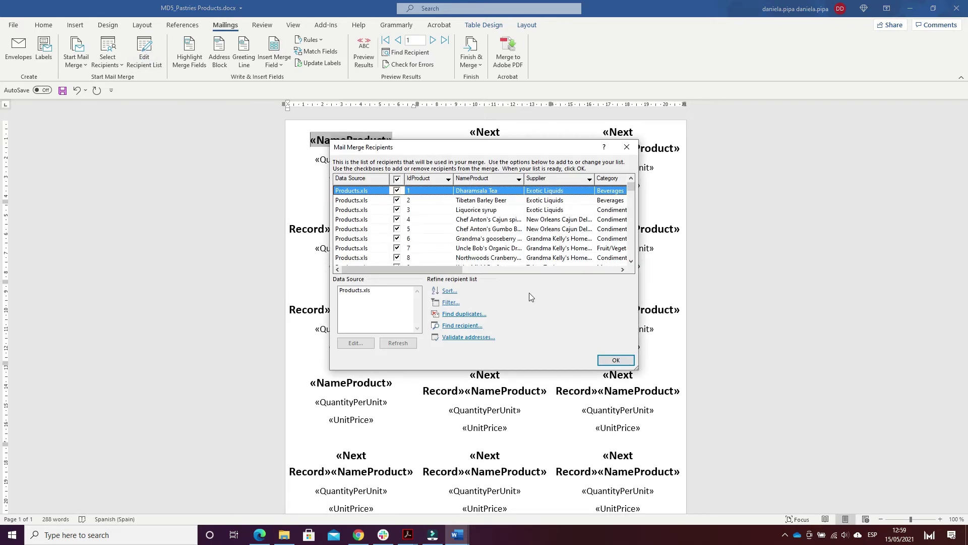
{"action": "left_click_drag", "start_coordinate": [634, 366], "coordinate": [896, 373]}
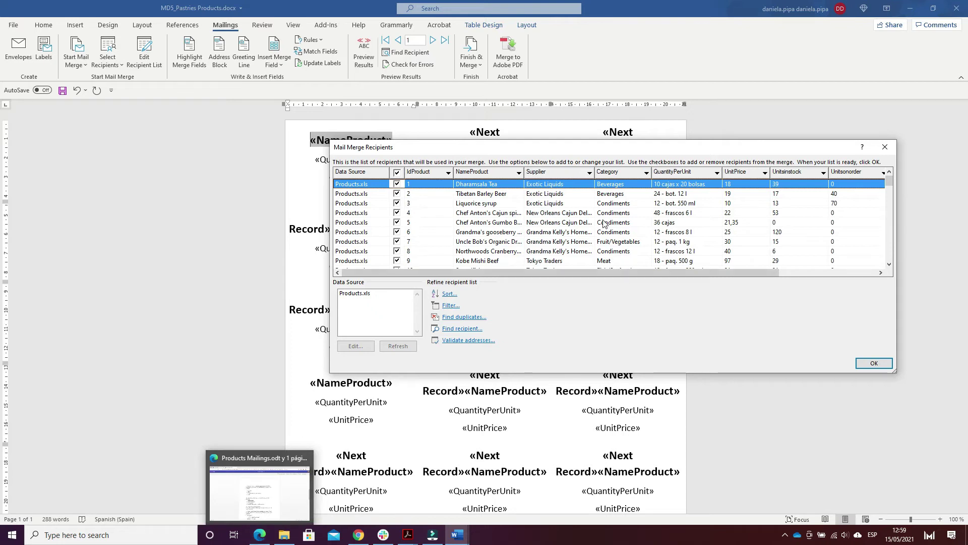
{"action": "left_click", "coordinate": [646, 173]}
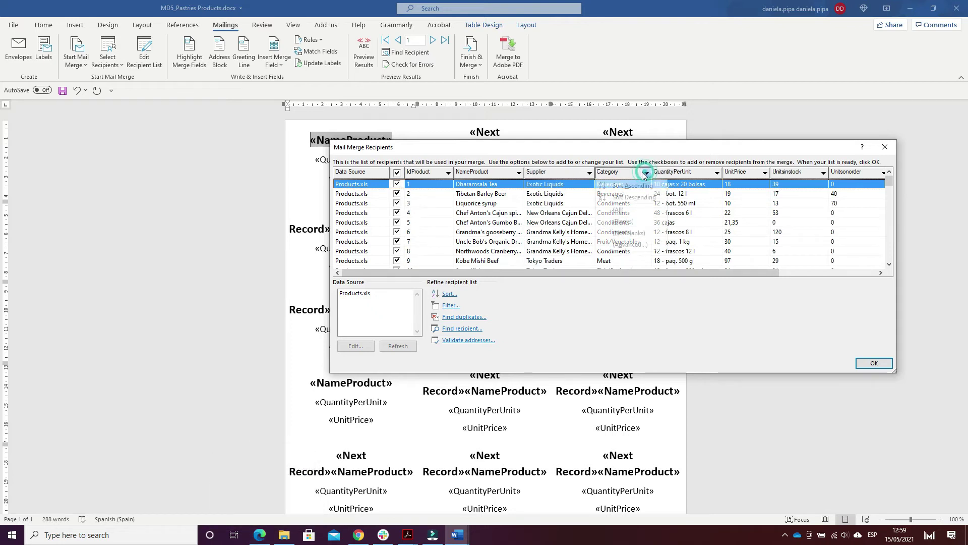
{"action": "left_click", "coordinate": [629, 244]}
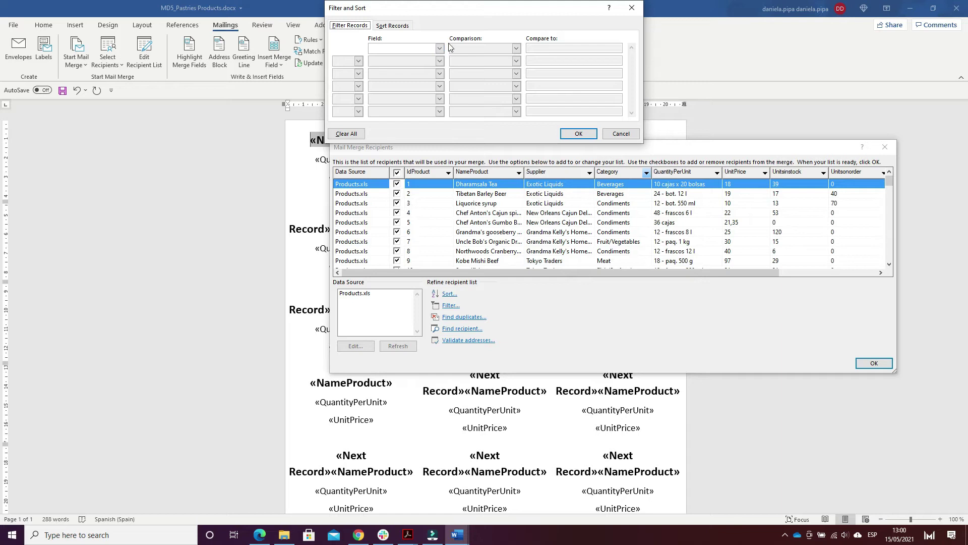
Step: Apply a two-condition Category filter for the bakery and dairy products
{"action": "left_click", "coordinate": [440, 49]}
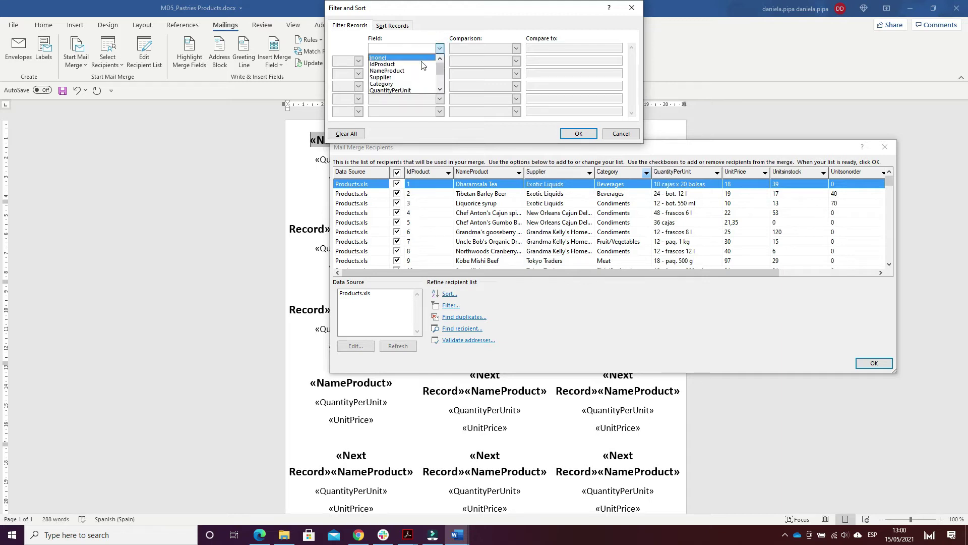
{"action": "left_click", "coordinate": [392, 84]}
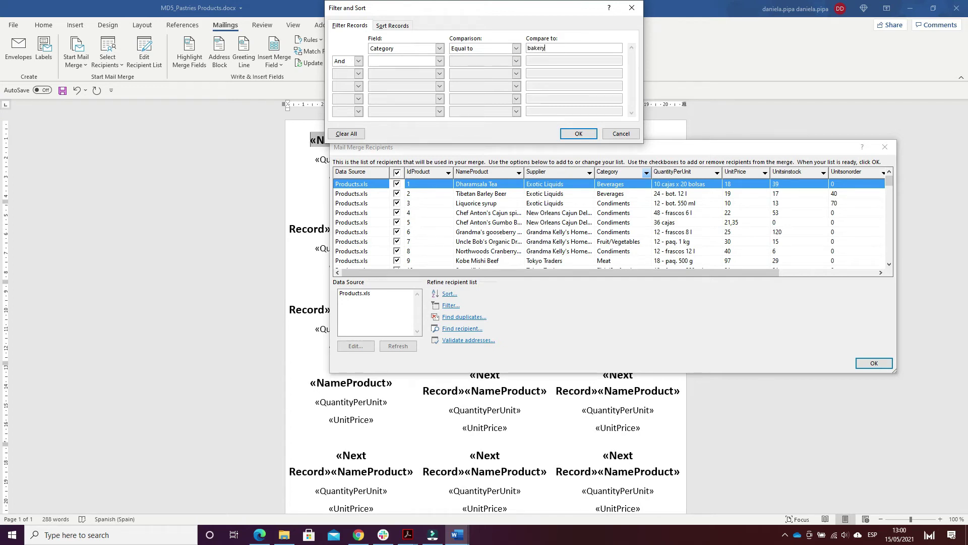
{"action": "left_click", "coordinate": [440, 61]}
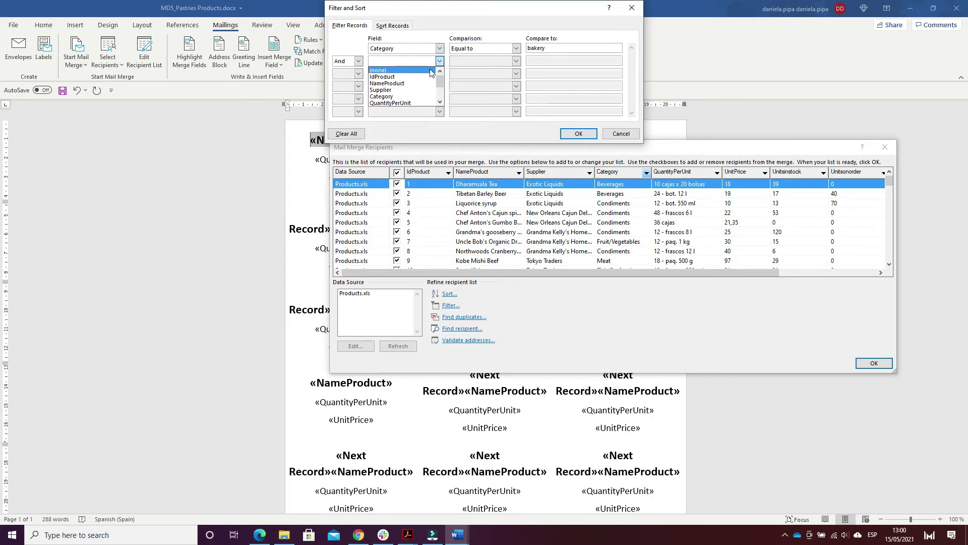
{"action": "left_click", "coordinate": [382, 96]}
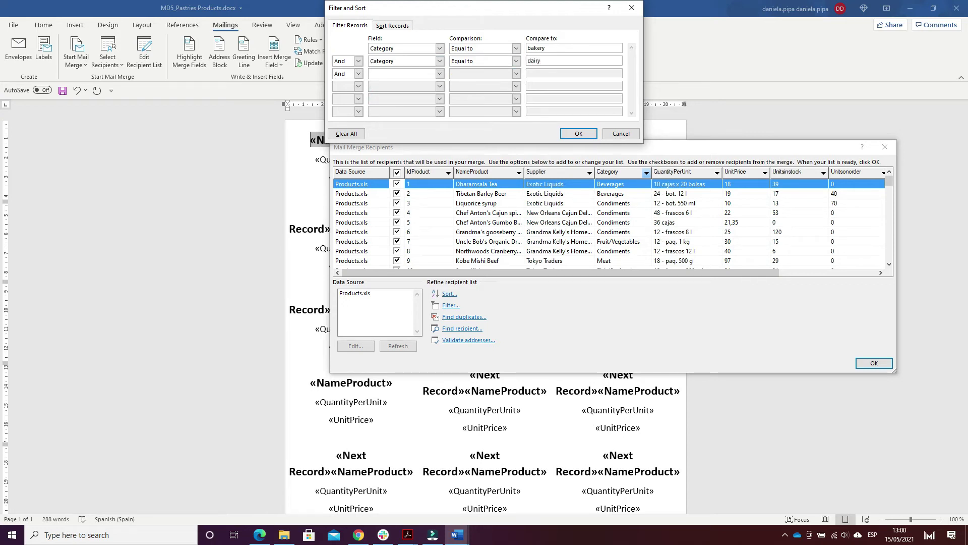
{"action": "left_click", "coordinate": [579, 134]}
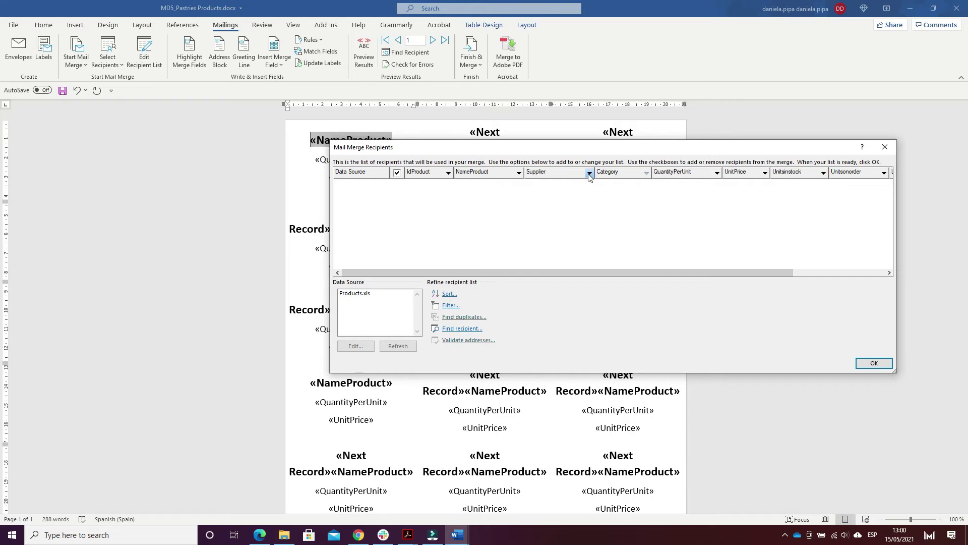
Step: Replace it with a single condition, Category Equal to Pastries, and accept the recipient list
{"action": "left_click", "coordinate": [646, 173]}
{"action": "left_click", "coordinate": [648, 244]}
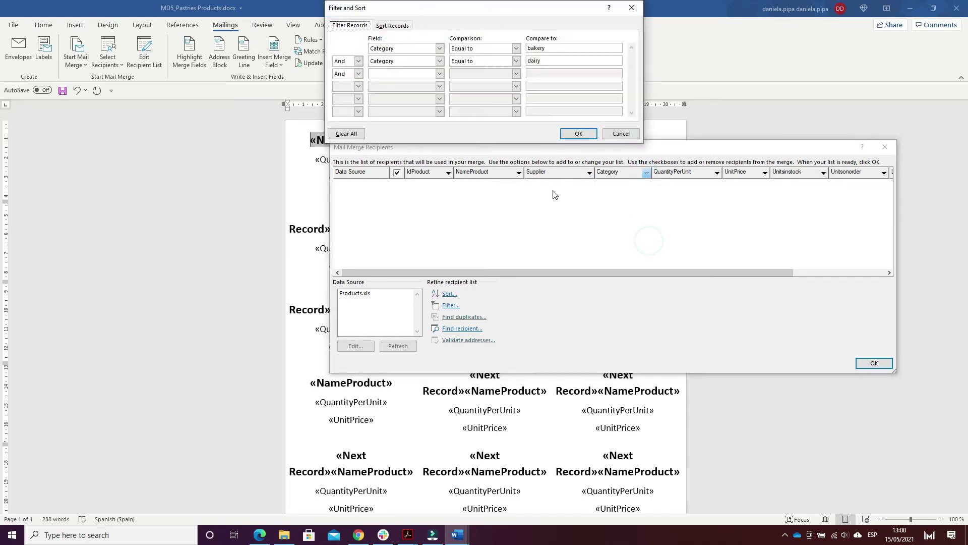
{"action": "left_click", "coordinate": [439, 61]}
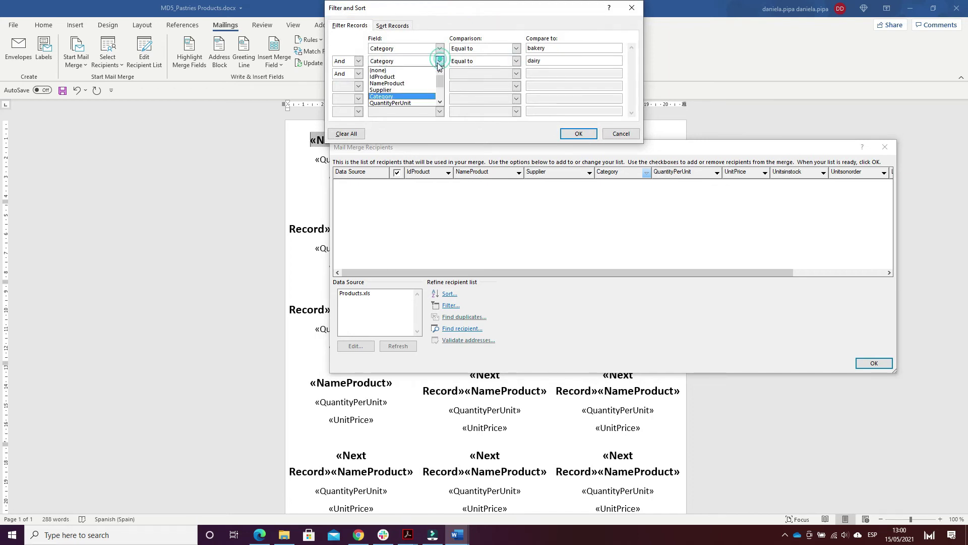
{"action": "left_click", "coordinate": [405, 70]}
{"action": "left_click", "coordinate": [439, 47]}
{"action": "left_click", "coordinate": [399, 57]}
{"action": "left_click", "coordinate": [440, 48]}
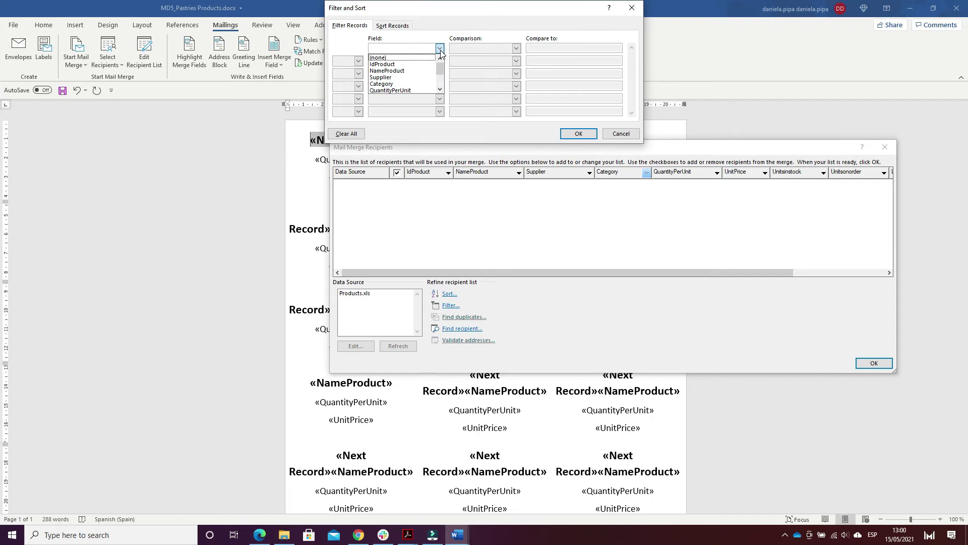
{"action": "left_click", "coordinate": [393, 84]}
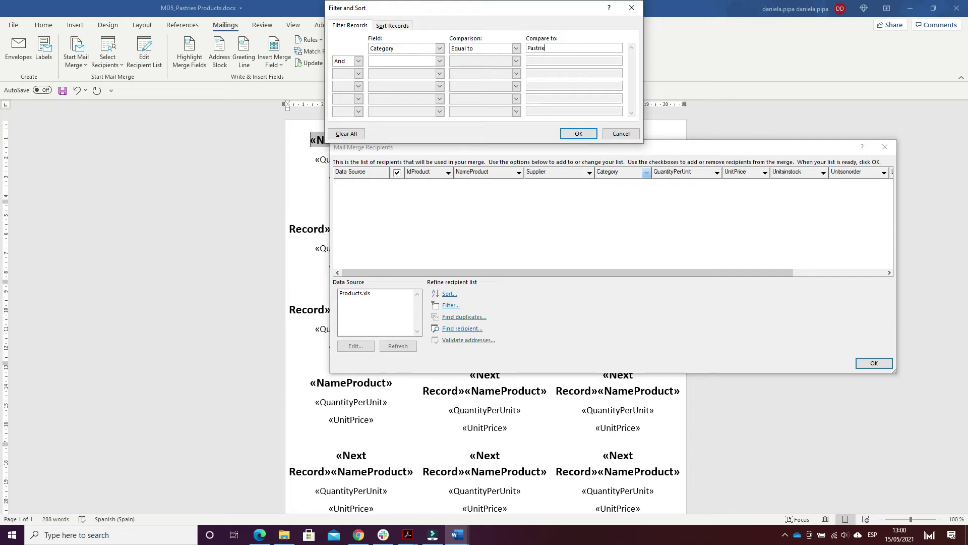
{"action": "left_click", "coordinate": [575, 132]}
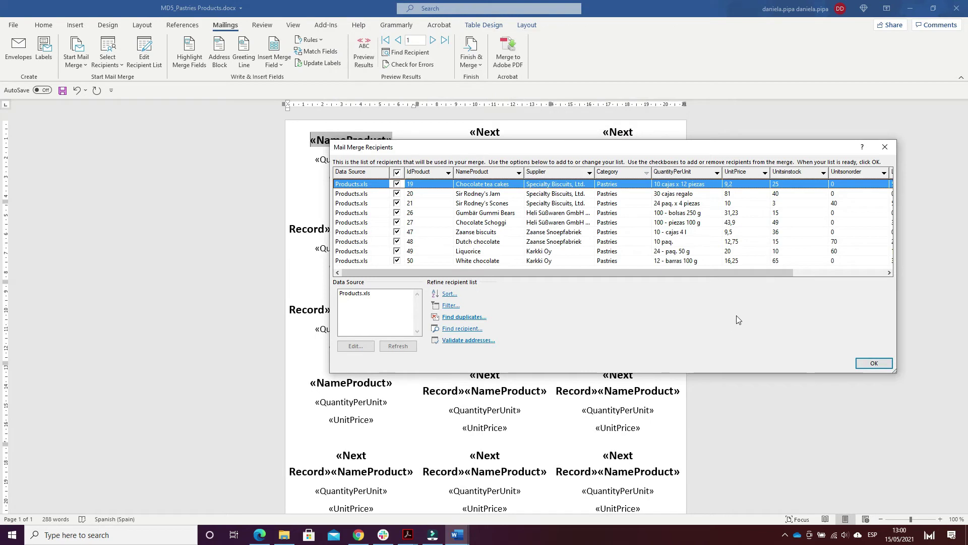
{"action": "scroll", "coordinate": [864, 259], "scroll_direction": "right", "scroll_amount": 2}
{"action": "scroll", "coordinate": [864, 260], "scroll_direction": "right", "scroll_amount": 3}
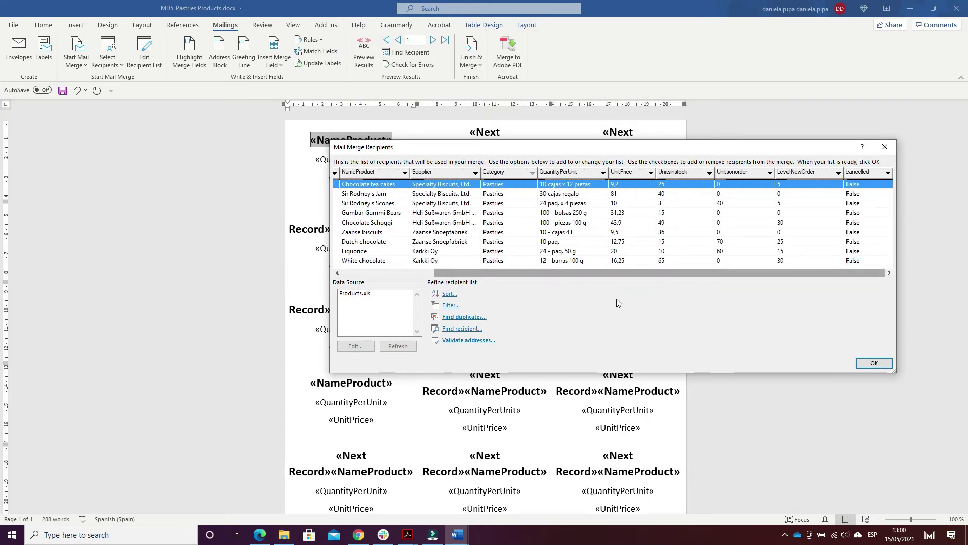
{"action": "left_click", "coordinate": [867, 366]}
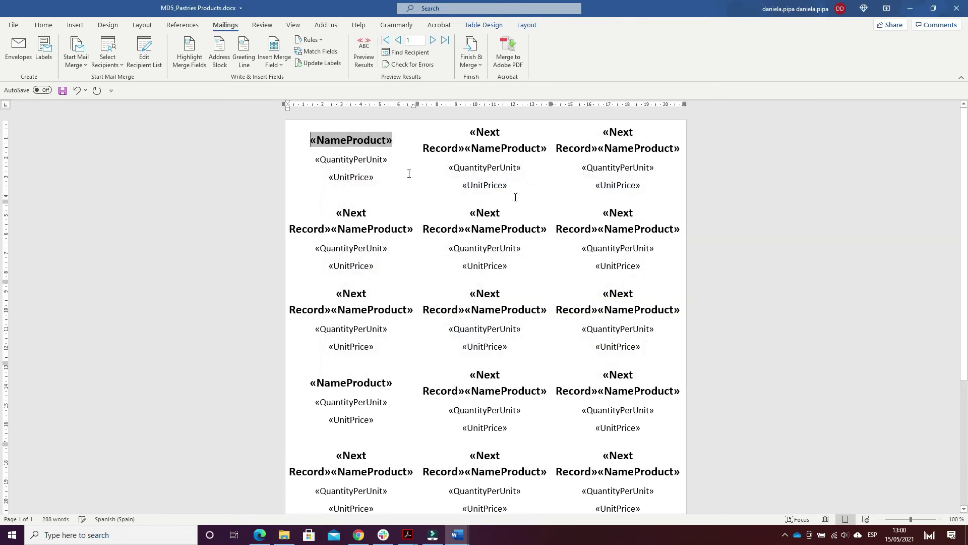
Step: Propagate the first label's fields to all labels and preview them with pastries data
{"action": "left_click", "coordinate": [328, 67]}
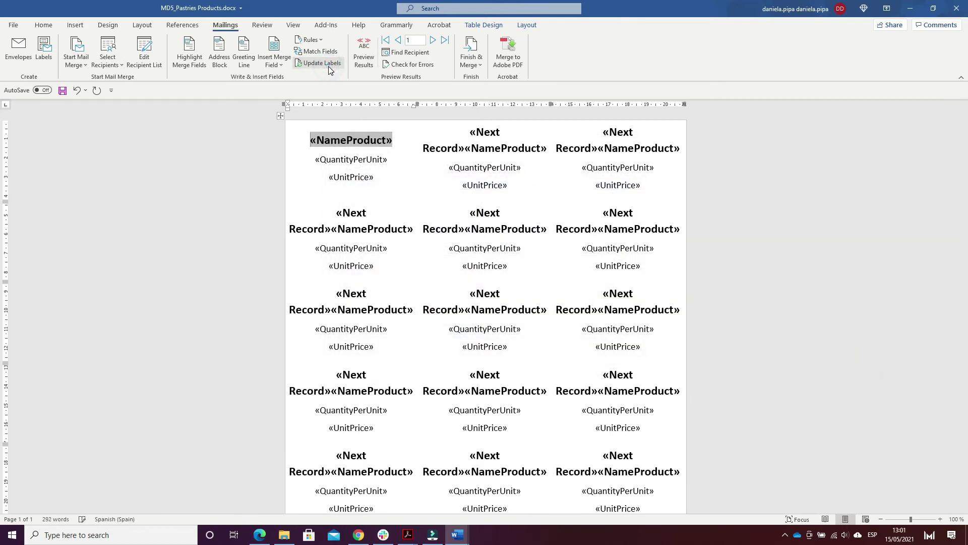
{"action": "left_click", "coordinate": [364, 56]}
{"action": "scroll", "coordinate": [558, 233], "scroll_direction": "down", "scroll_amount": 3}
{"action": "scroll", "coordinate": [353, 156], "scroll_direction": "up", "scroll_amount": 3}
Step: Step forward and back through several pastries records, then return to showing merge fields
{"action": "left_click", "coordinate": [433, 40]}
{"action": "left_click", "coordinate": [432, 40]}
{"action": "left_click", "coordinate": [434, 40]}
{"action": "left_click", "coordinate": [396, 40]}
{"action": "left_click", "coordinate": [396, 40]}
{"action": "left_click", "coordinate": [397, 41]}
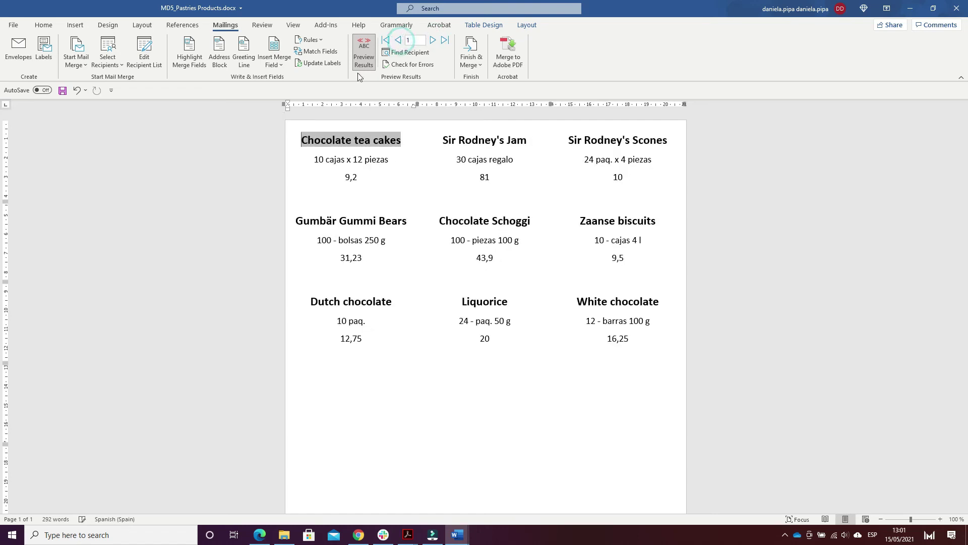
{"action": "left_click", "coordinate": [360, 48]}
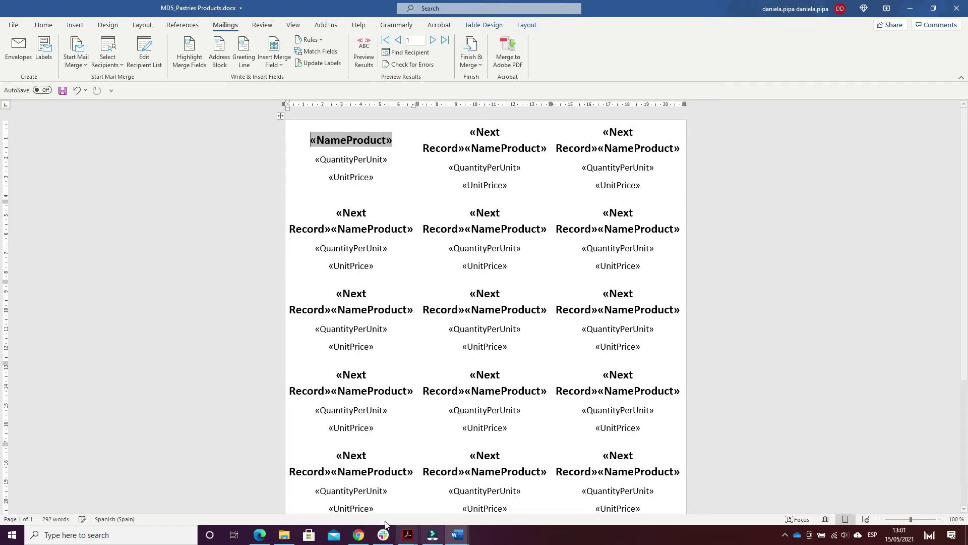
Step: Check the merged CD5_Pastries Products labels, then CD5_Patries Products.pdf and its signed version
{"action": "mouse_move", "coordinate": [457, 534]}
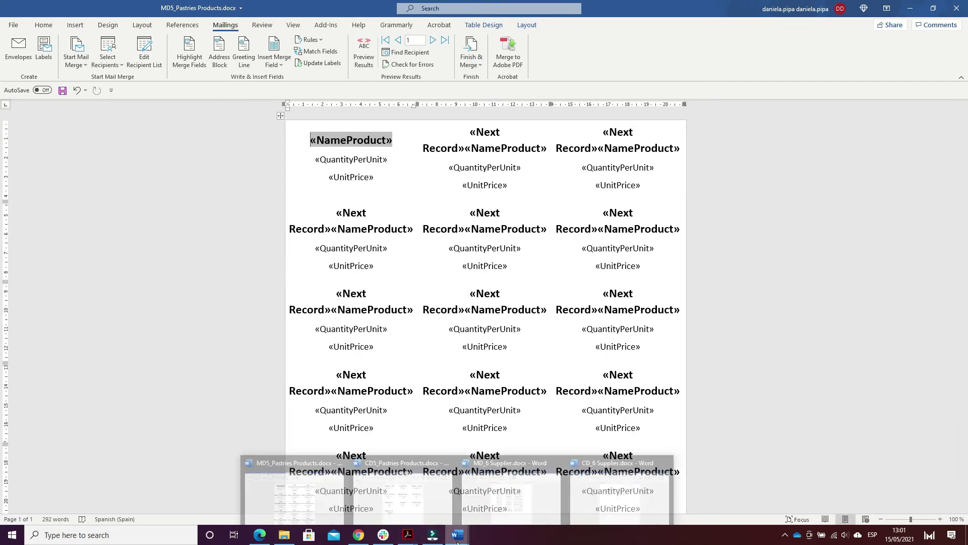
{"action": "left_click", "coordinate": [440, 503]}
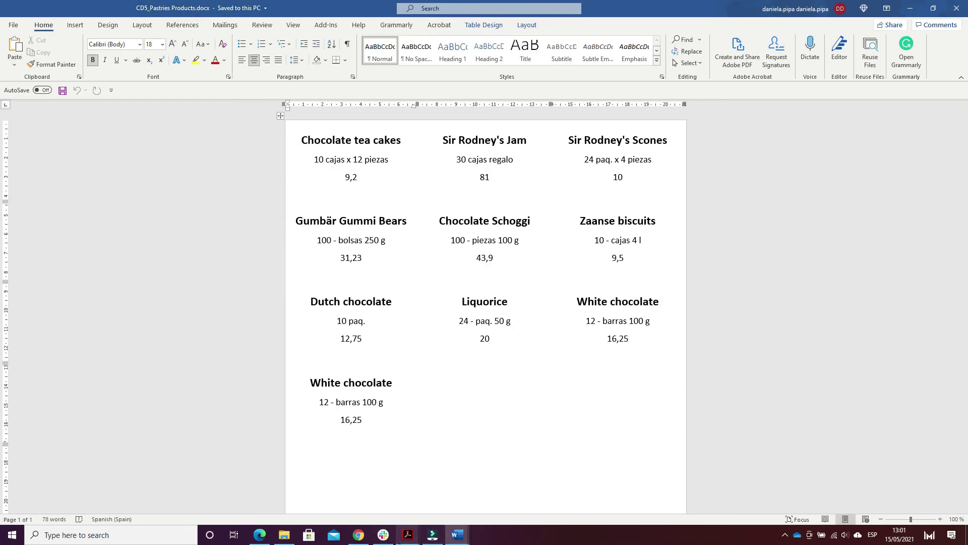
{"action": "mouse_move", "coordinate": [404, 539]}
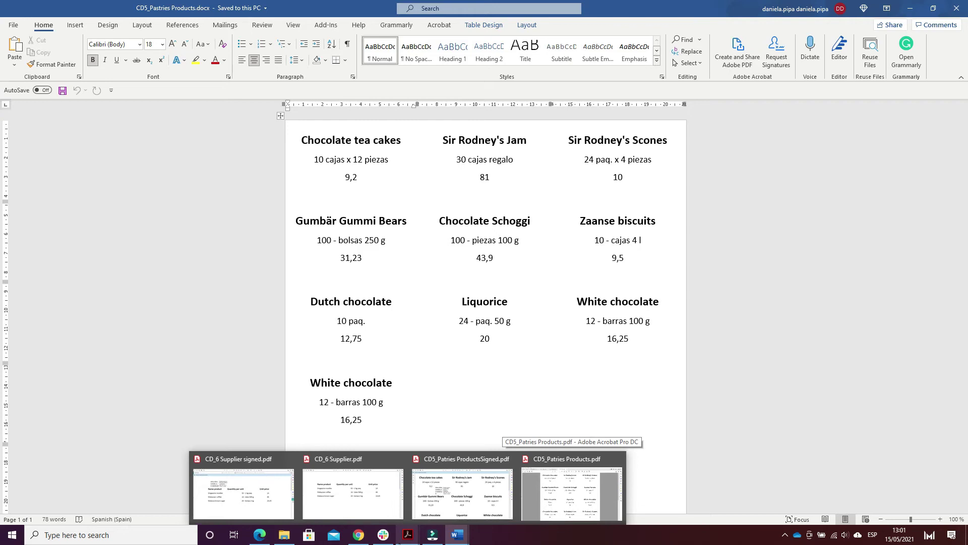
{"action": "left_click", "coordinate": [550, 498]}
{"action": "scroll", "coordinate": [821, 238], "scroll_direction": "down", "scroll_amount": 10}
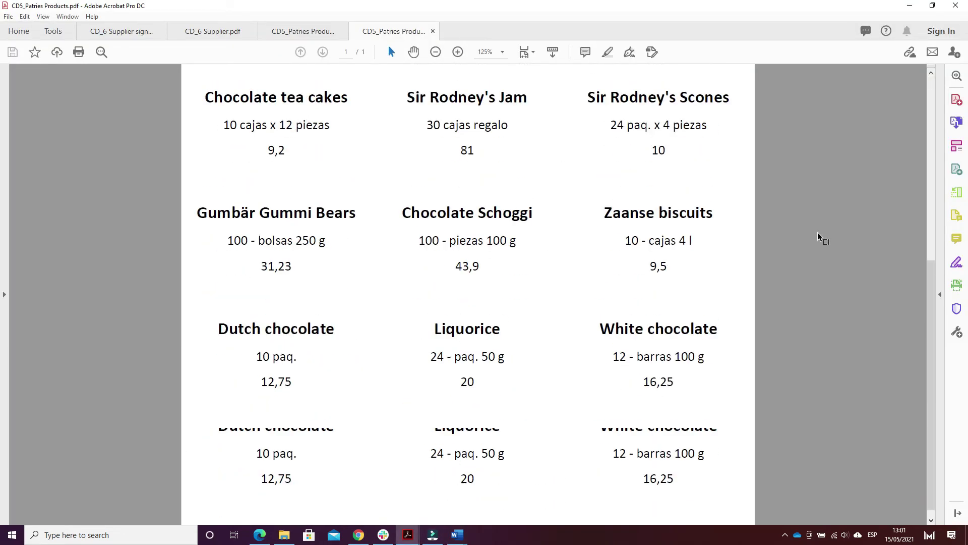
{"action": "left_click", "coordinate": [298, 31]}
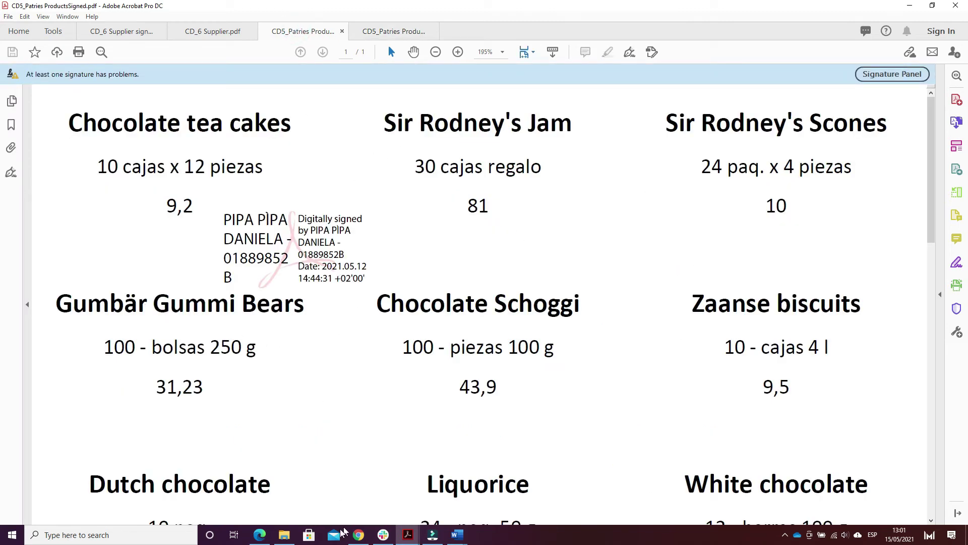
{"action": "left_click", "coordinate": [260, 535]}
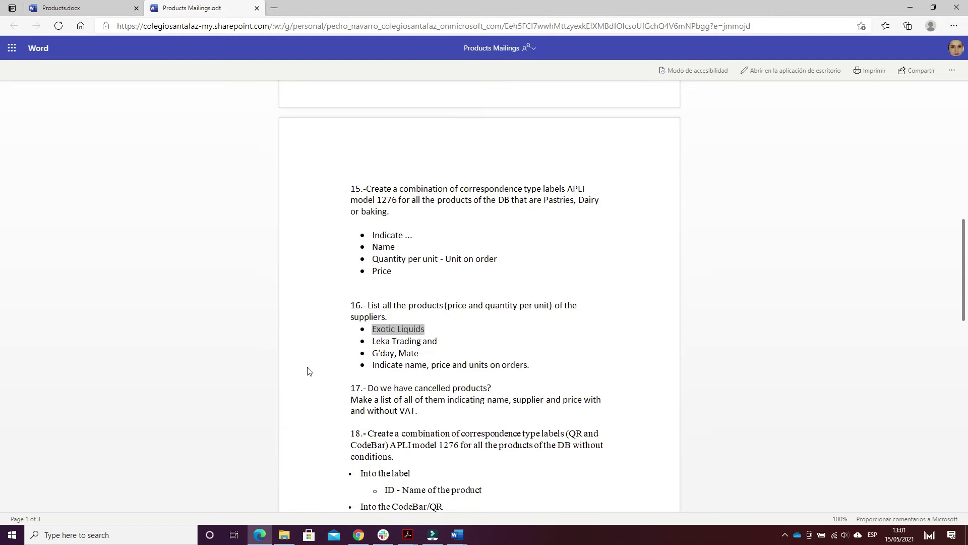
Step: Read exercise 16 on supplier product lists, then switch to MD_6 Supplier.docx in Word
{"action": "scroll", "coordinate": [360, 142], "scroll_direction": "down", "scroll_amount": 2}
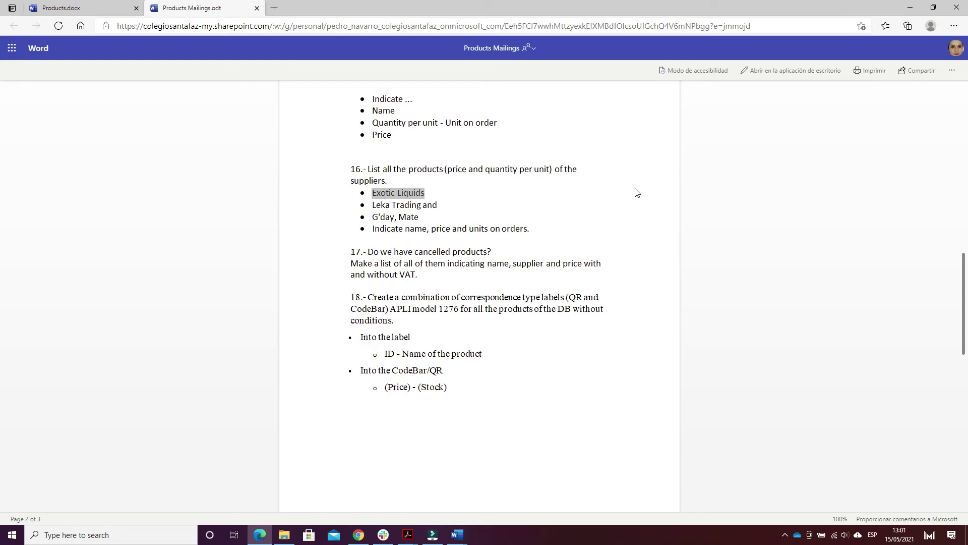
{"action": "left_click", "coordinate": [367, 169]}
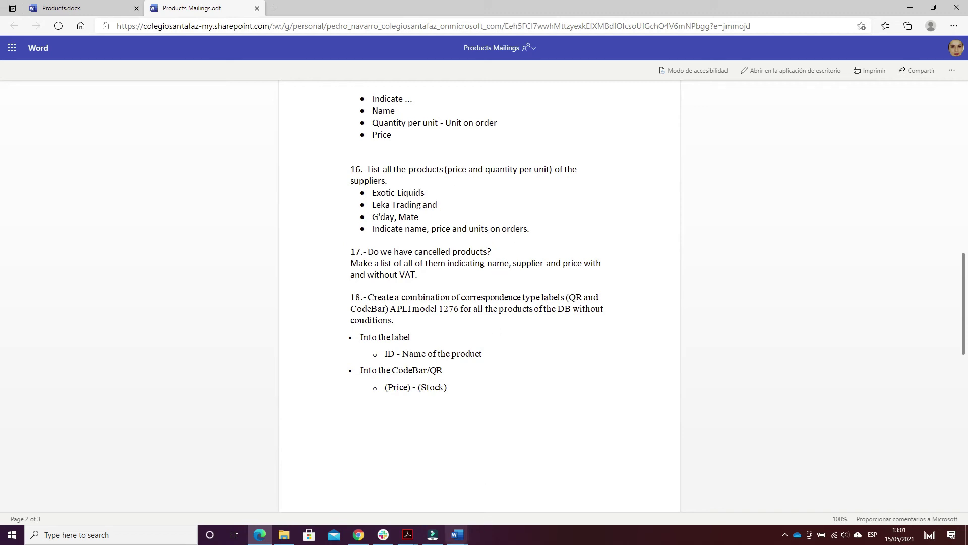
{"action": "mouse_move", "coordinate": [457, 534]}
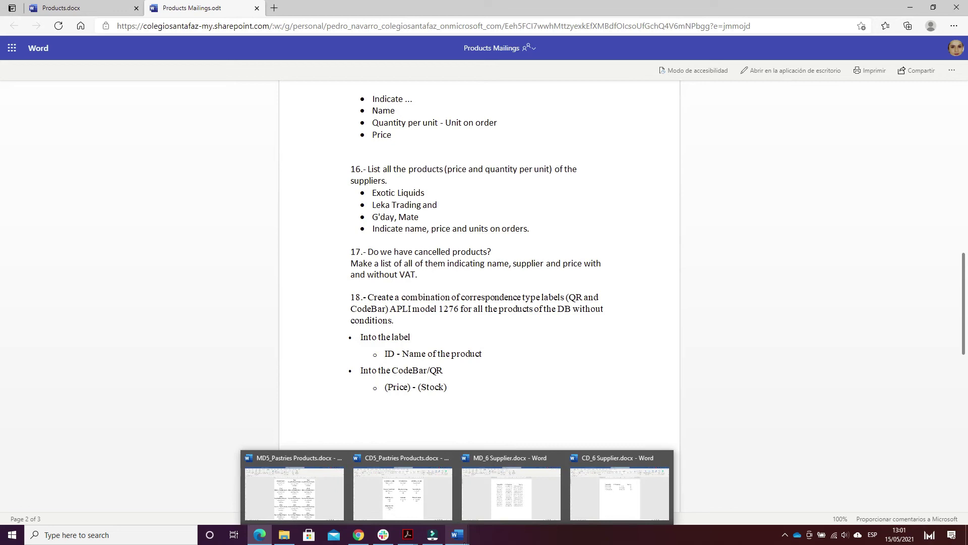
{"action": "left_click", "coordinate": [512, 507]}
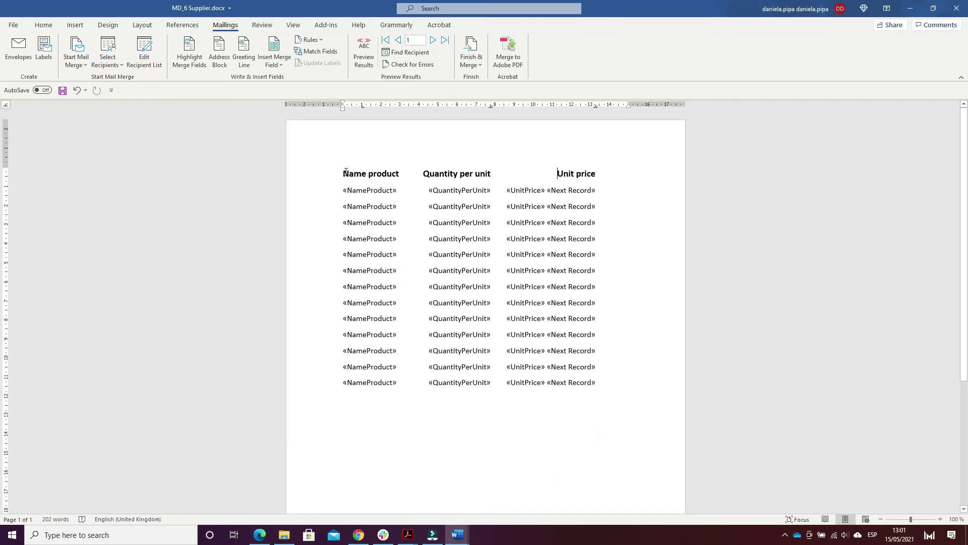
Step: Inspect the Start Mail Merge, Insert Merge Field and Rules menus without changing anything
{"action": "left_click", "coordinate": [86, 67]}
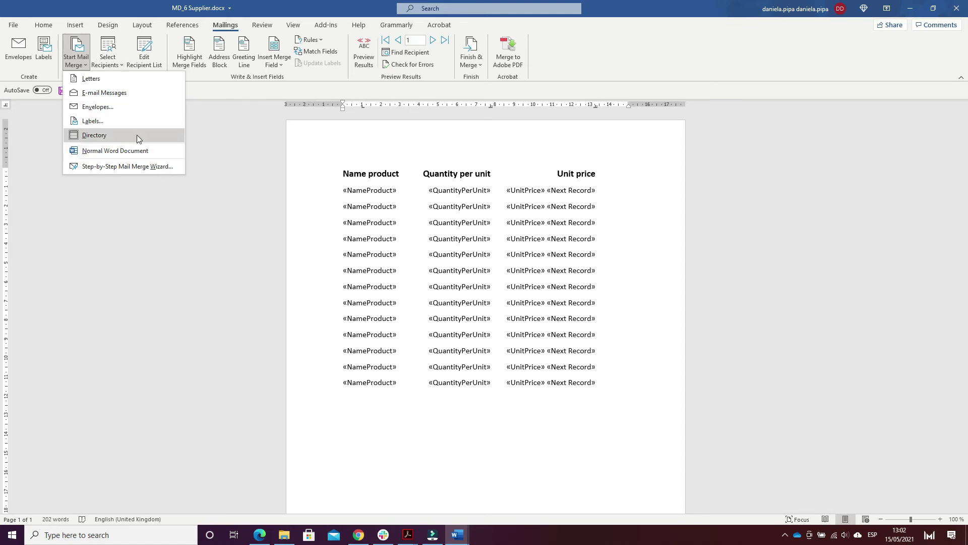
{"action": "left_click", "coordinate": [270, 150]}
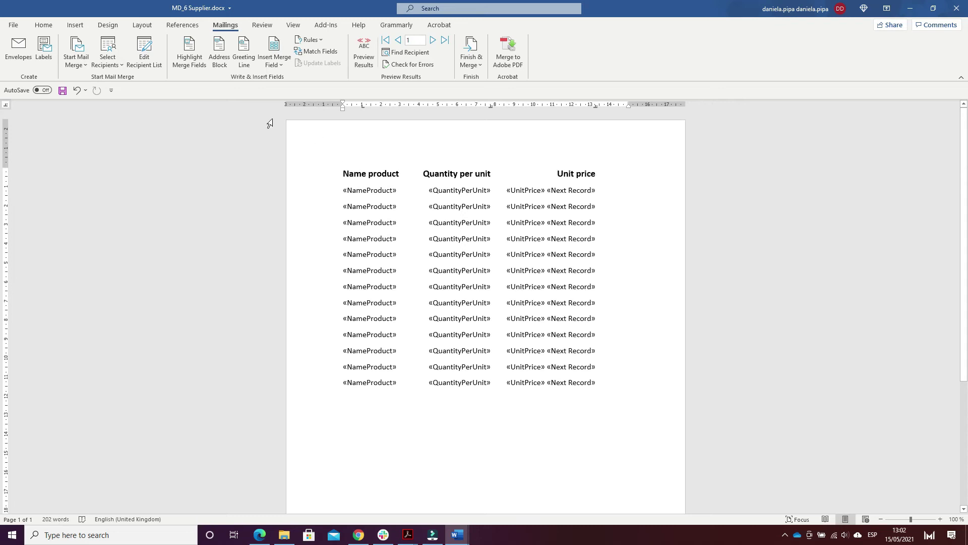
{"action": "left_click", "coordinate": [282, 65]}
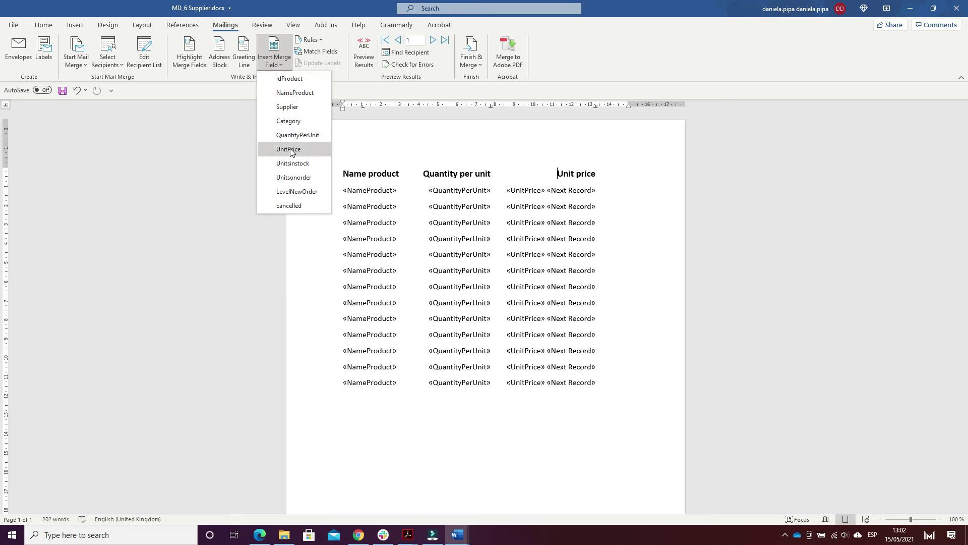
{"action": "left_click", "coordinate": [325, 40]}
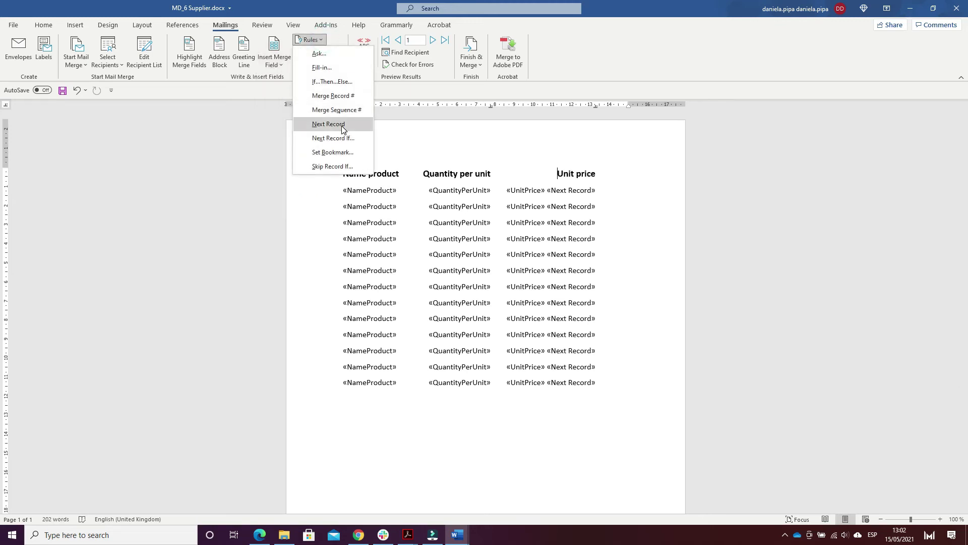
{"action": "left_click", "coordinate": [495, 143]}
Step: Open the MD_6 Supplier recipient list showing three Leka Trading products from Products.xls
{"action": "left_click_drag", "start_coordinate": [344, 190], "coordinate": [605, 190]}
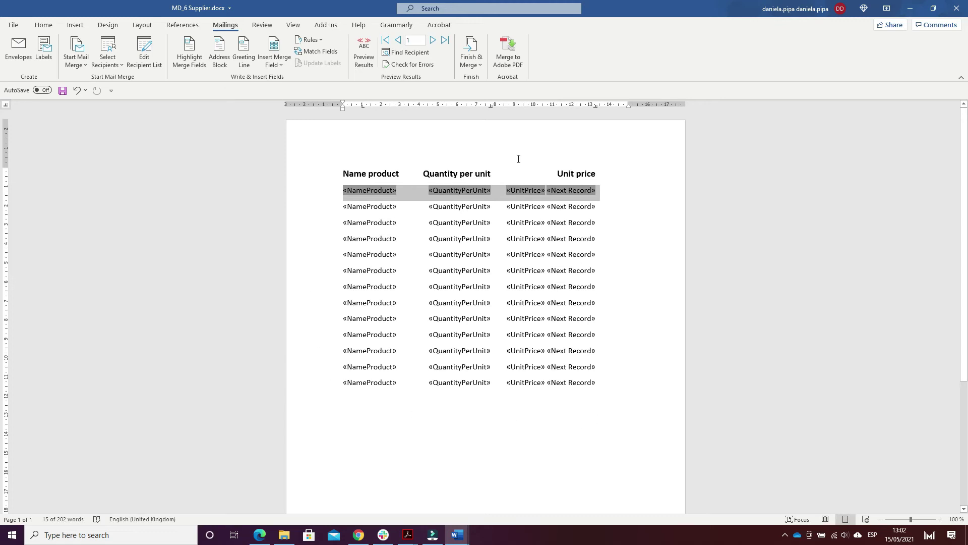
{"action": "left_click", "coordinate": [600, 136]}
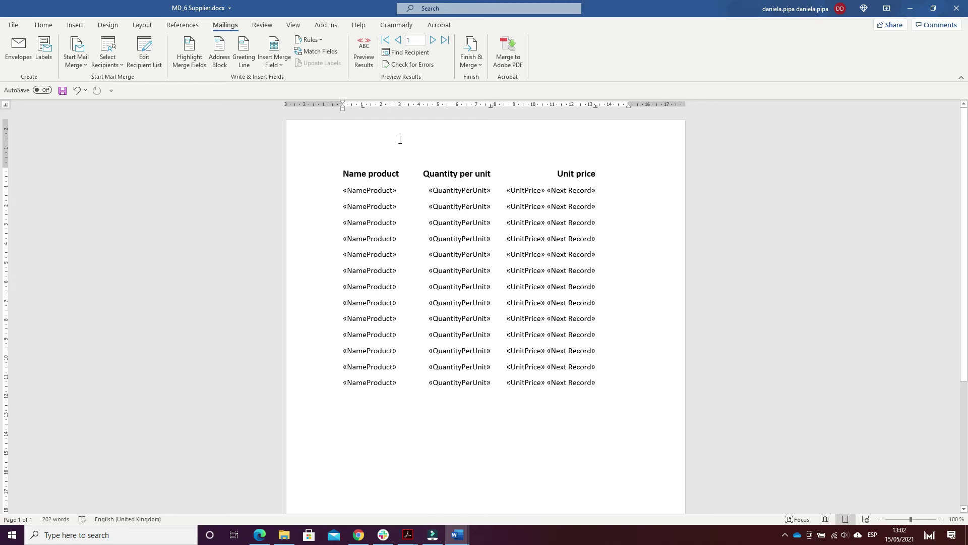
{"action": "left_click", "coordinate": [151, 46]}
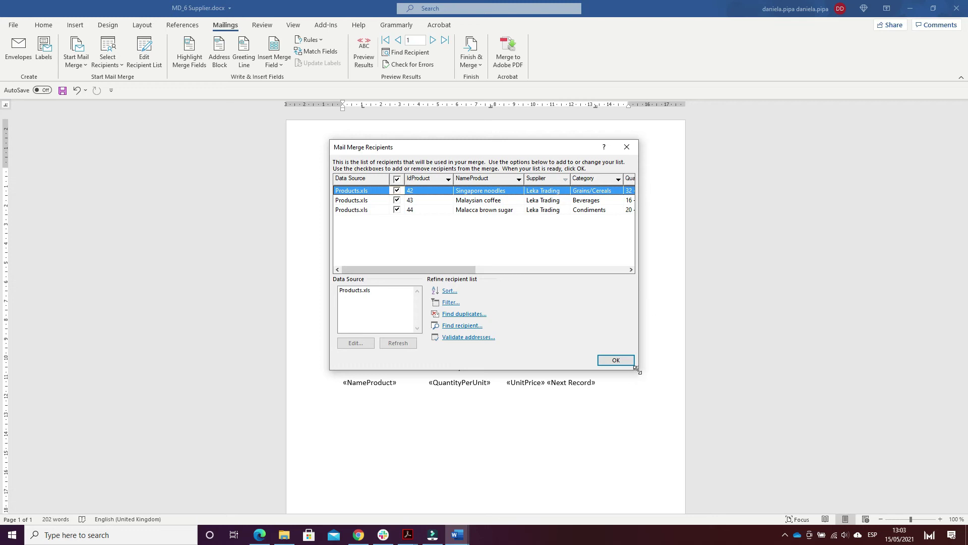
Step: Widen Mail Merge Recipients, check the Supplier filter against the exercise, and accept with OK
{"action": "left_click_drag", "start_coordinate": [636, 369], "coordinate": [941, 384]}
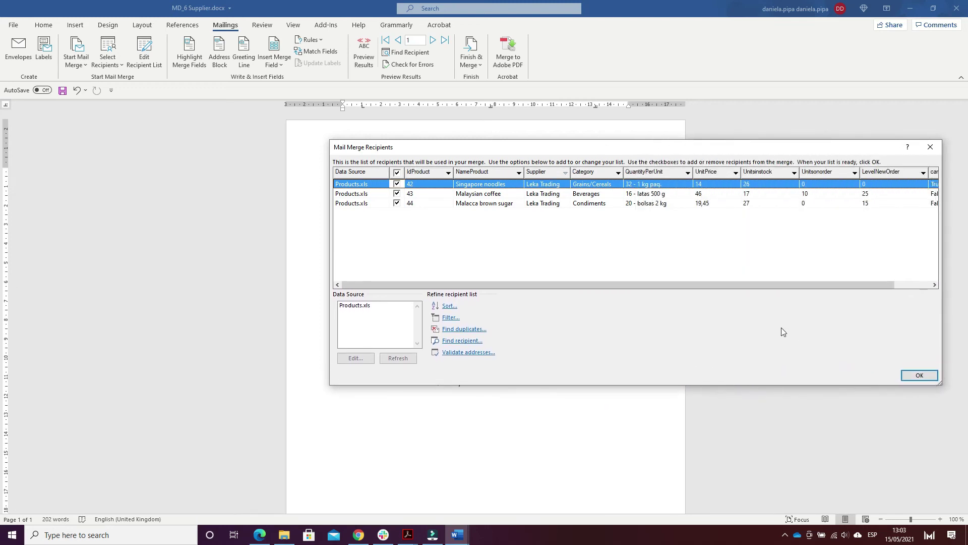
{"action": "left_click", "coordinate": [565, 173]}
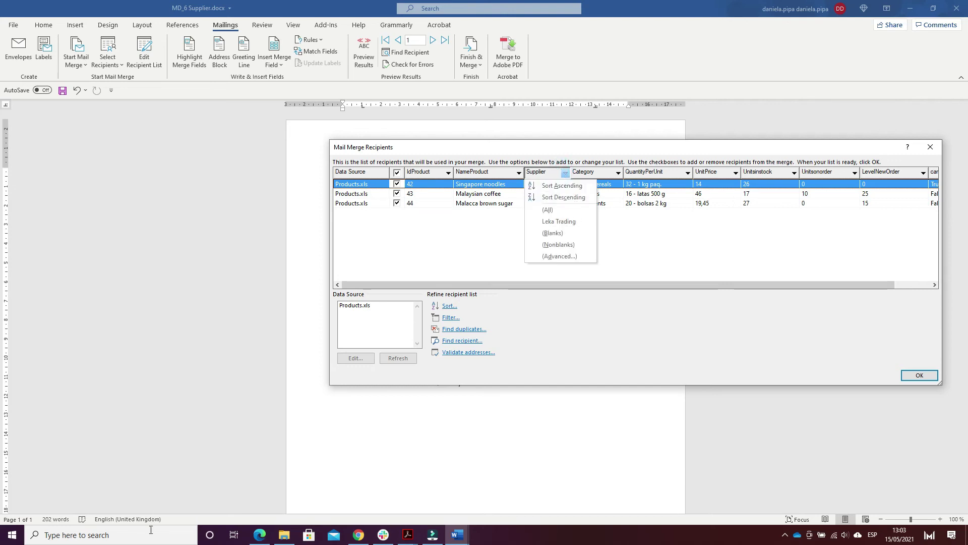
{"action": "left_click", "coordinate": [269, 536]}
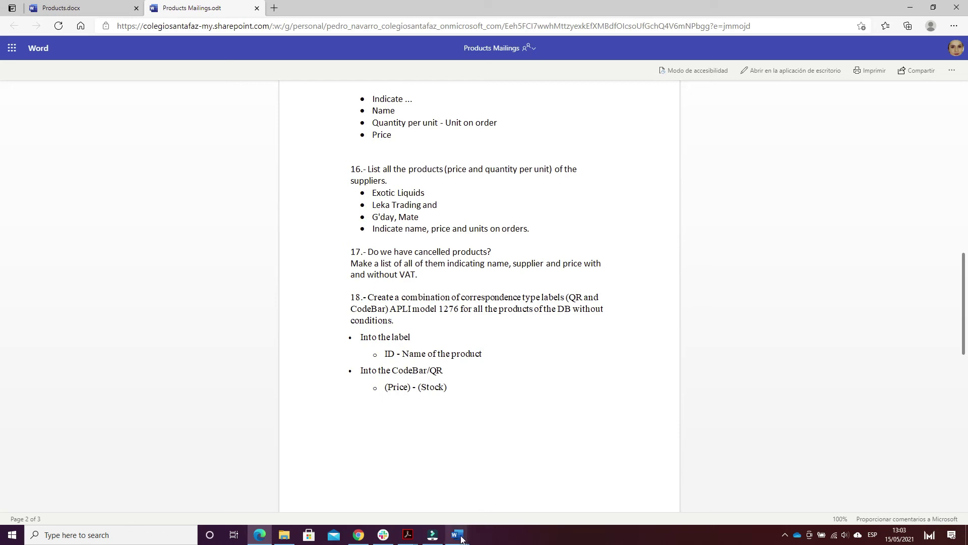
{"action": "mouse_move", "coordinate": [462, 539]}
{"action": "left_click", "coordinate": [542, 462]}
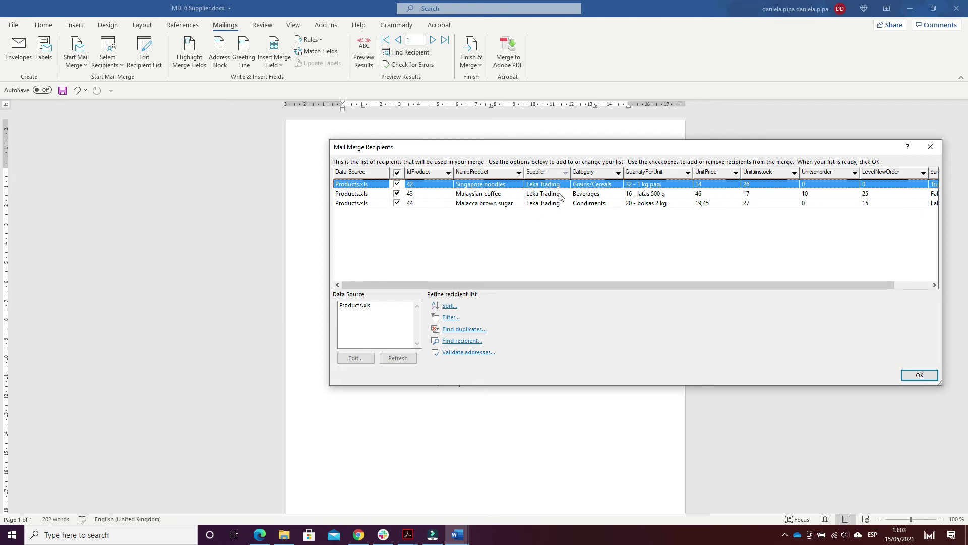
{"action": "left_click", "coordinate": [920, 376]}
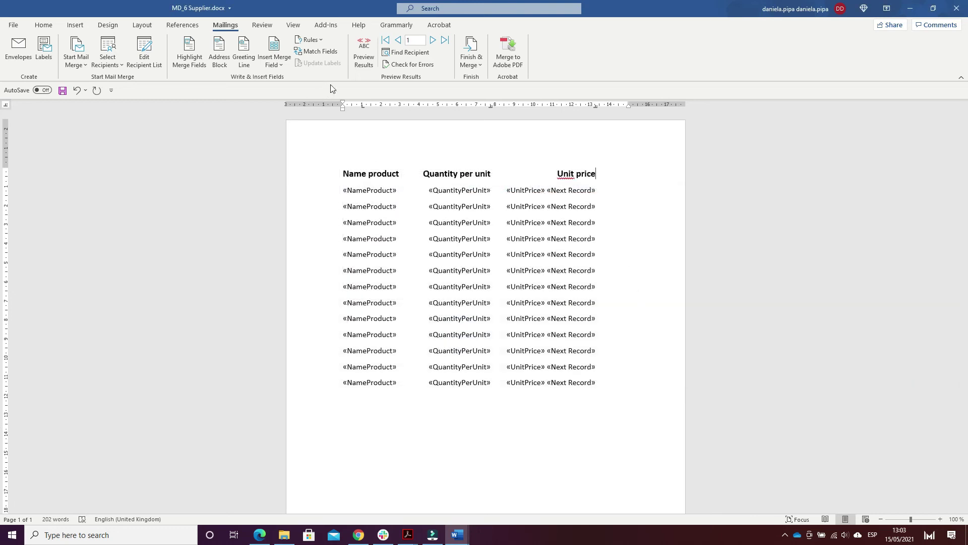
Step: Preview the merged results and step through the three Leka Trading records, ending on the first
{"action": "left_click", "coordinate": [364, 53]}
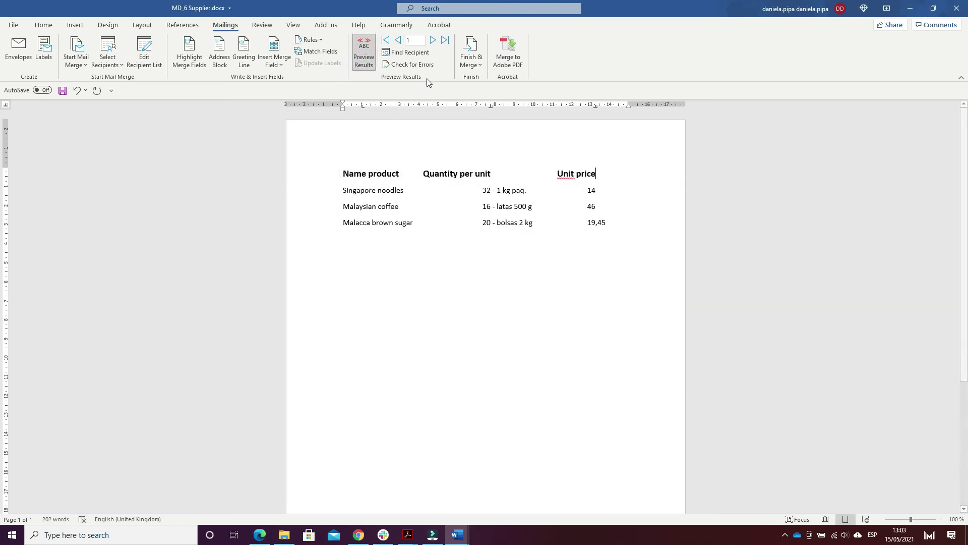
{"action": "left_click", "coordinate": [433, 39]}
{"action": "left_click", "coordinate": [432, 39]}
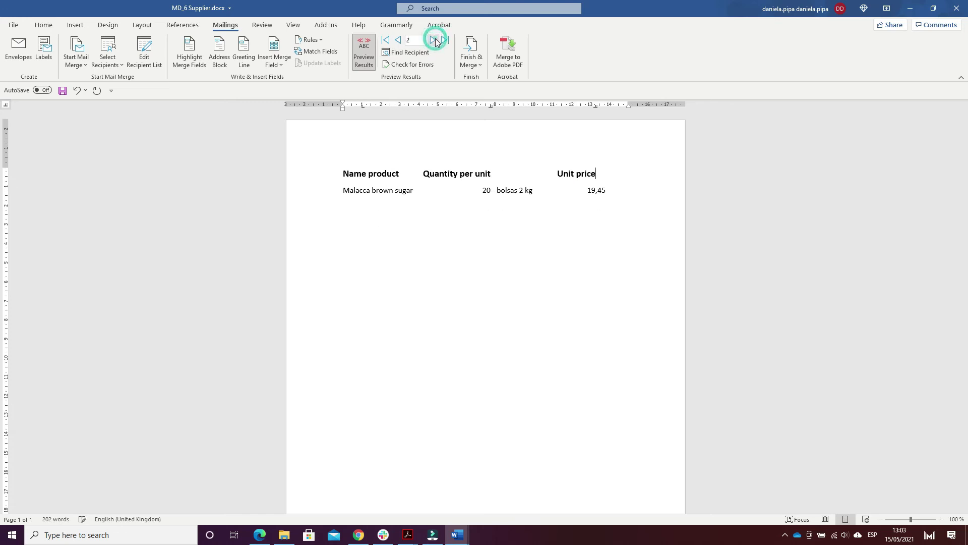
{"action": "left_click", "coordinate": [400, 40]}
{"action": "left_click", "coordinate": [400, 39]}
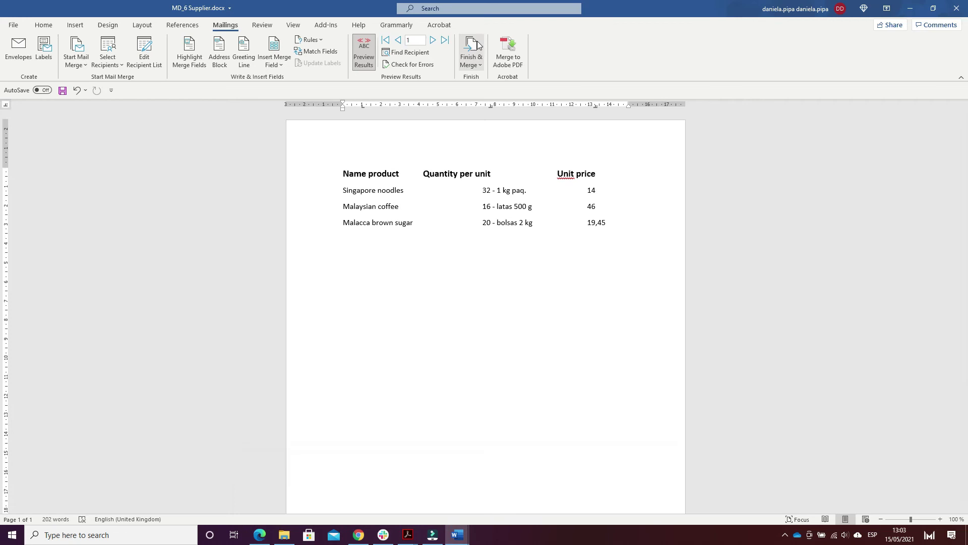
Step: Check the merged CD_6 Supplier.docx, then open CD_6 Supplier.pdf in Acrobat
{"action": "mouse_move", "coordinate": [457, 535]}
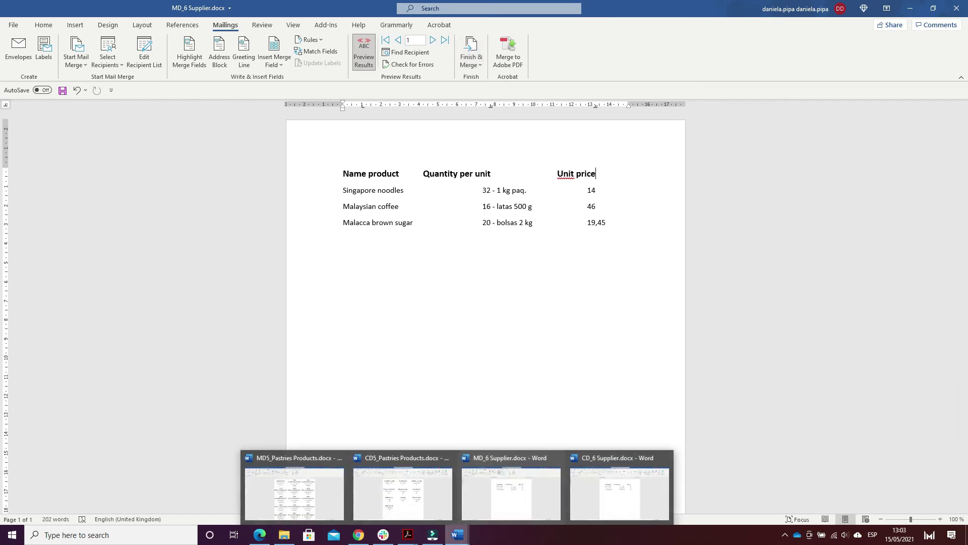
{"action": "left_click", "coordinate": [607, 507]}
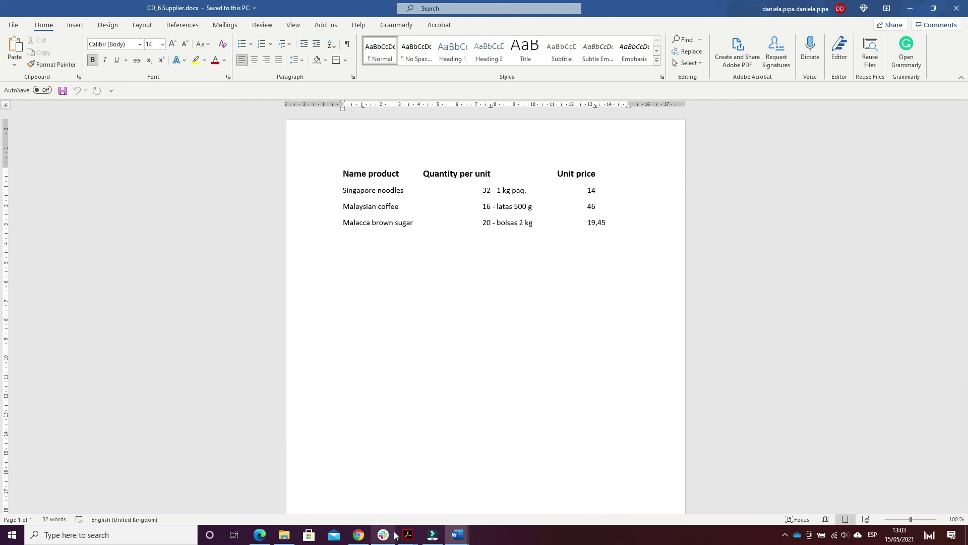
{"action": "mouse_move", "coordinate": [412, 539]}
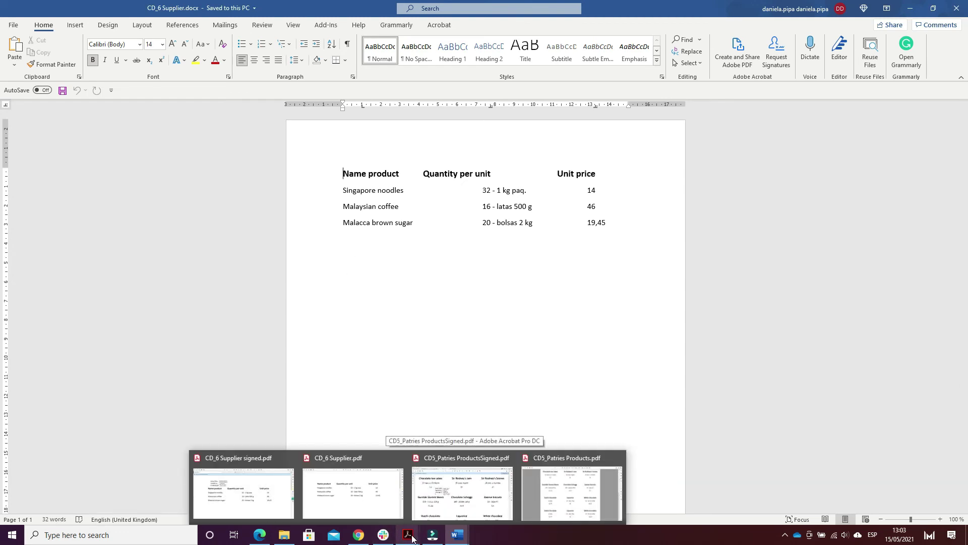
{"action": "left_click", "coordinate": [350, 502]}
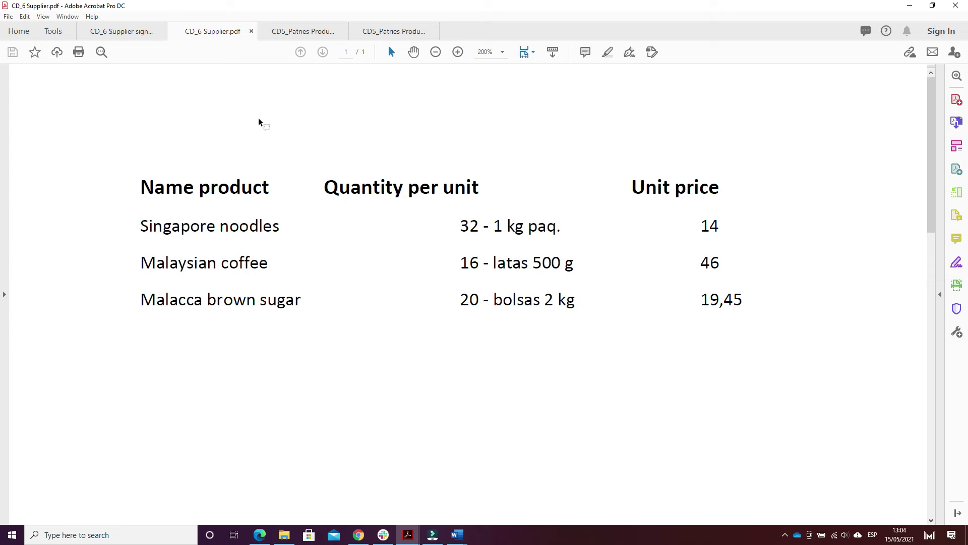
Step: View the digitally signed CD_6 Supplier PDF in Acrobat
{"action": "left_click", "coordinate": [129, 39]}
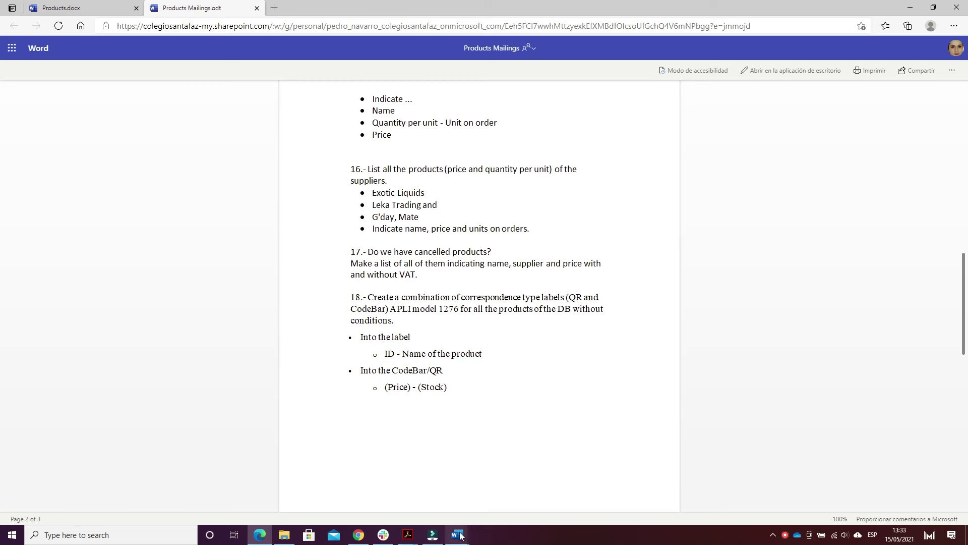
Step: Open MD_7cancelled products.docx from the Word taskbar preview
{"action": "mouse_move", "coordinate": [460, 535]}
{"action": "left_click", "coordinate": [284, 488]}
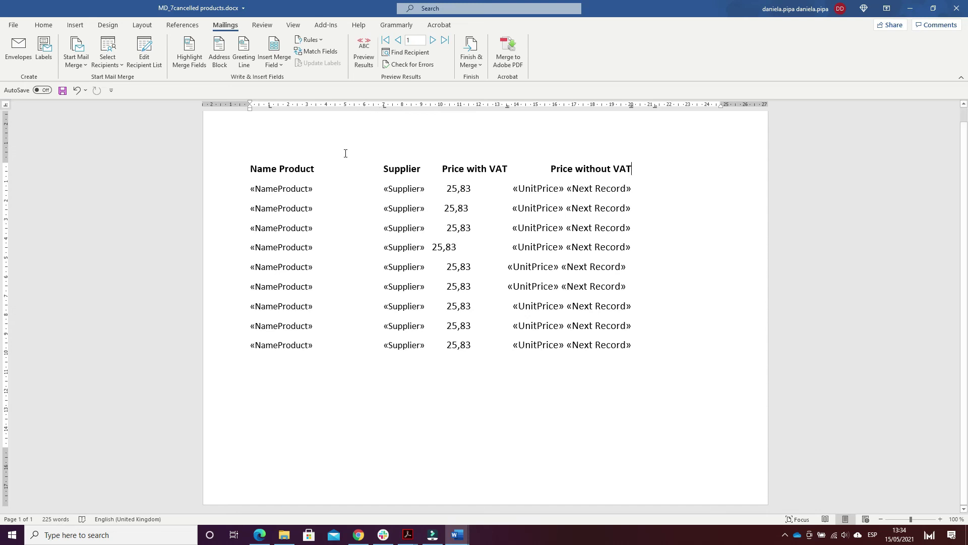
Step: Filter the merge recipients to cancelled = True, leaving eight Products.xls rows, and confirm
{"action": "left_click", "coordinate": [149, 48]}
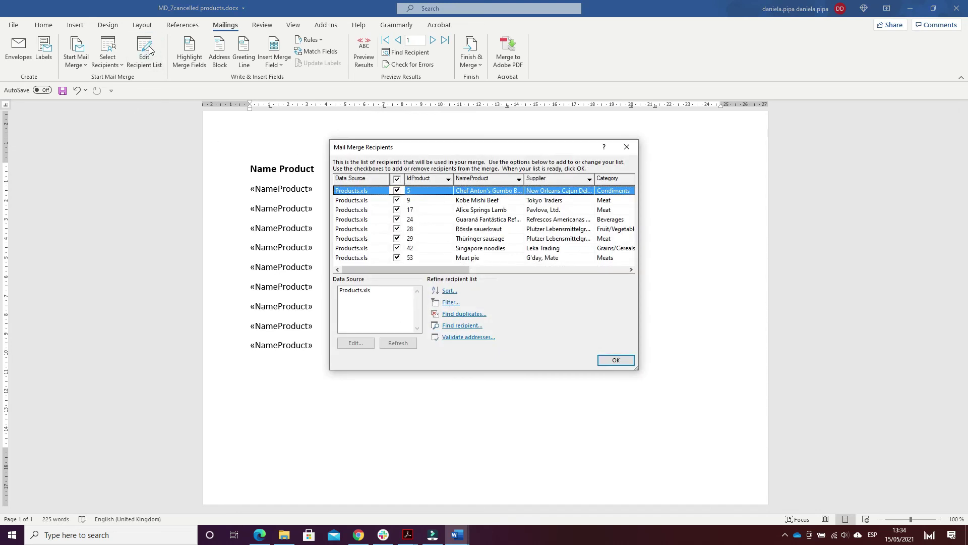
{"action": "left_click_drag", "start_coordinate": [638, 368], "coordinate": [864, 331]}
{"action": "left_click_drag", "start_coordinate": [742, 269], "coordinate": [849, 270]}
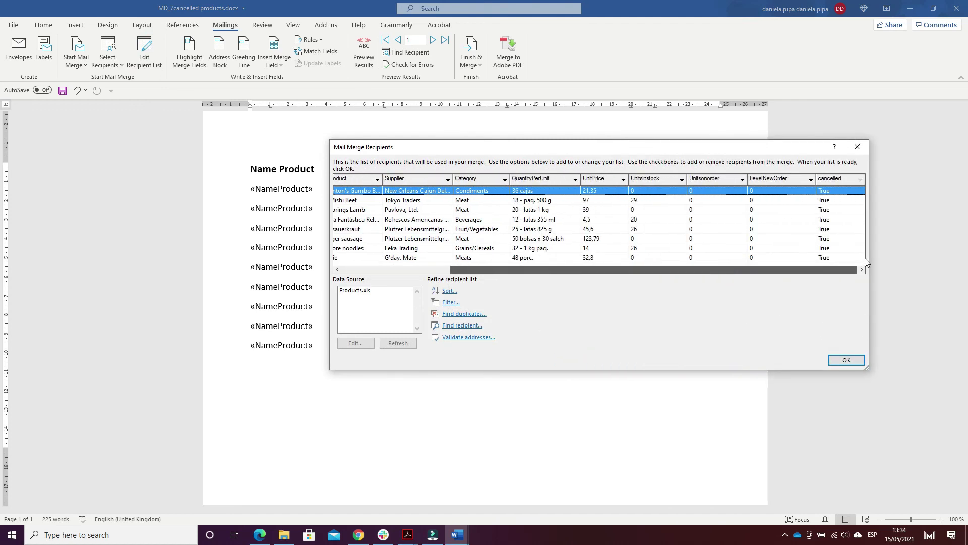
{"action": "left_click", "coordinate": [861, 180]}
{"action": "left_click", "coordinate": [859, 225]}
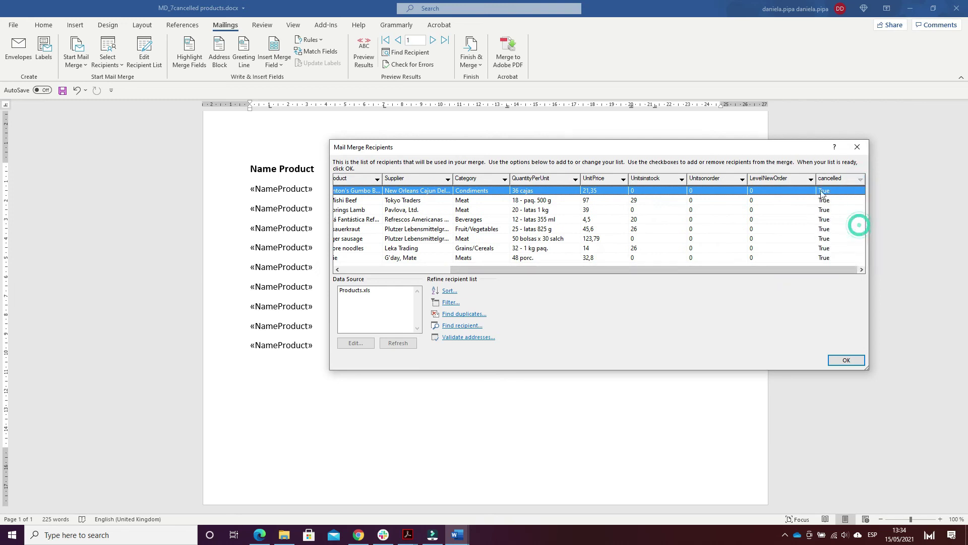
{"action": "left_click", "coordinate": [856, 359]}
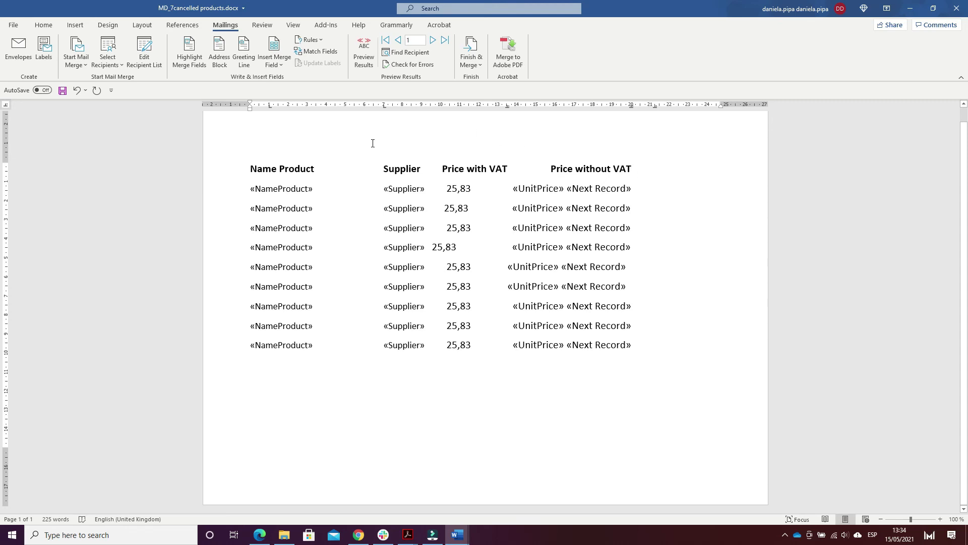
Step: Toggle field codes with Alt+F9 to reveal the UnitPrice*21%+UnitPrice VAT formula
{"action": "left_click", "coordinate": [669, 168]}
{"action": "left_click", "coordinate": [284, 60]}
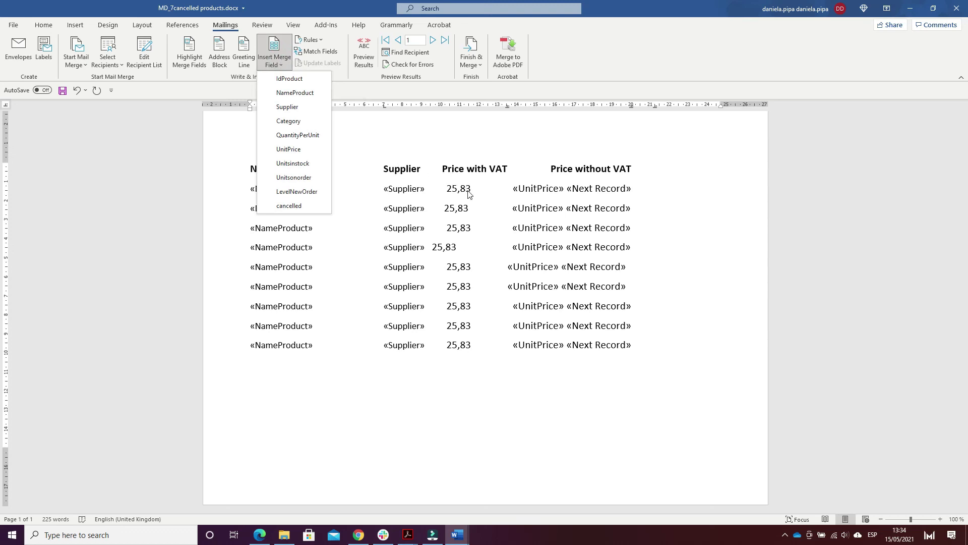
{"action": "left_click", "coordinate": [443, 193]}
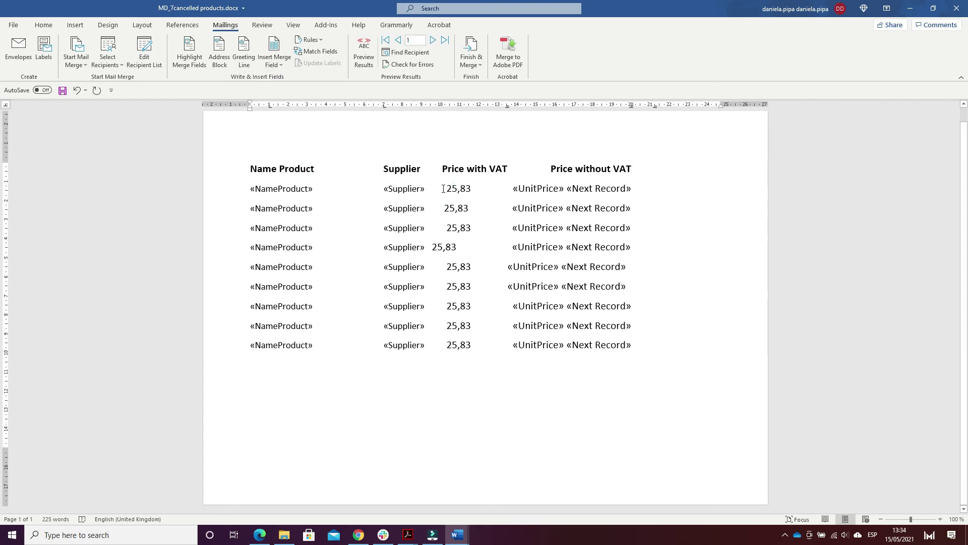
{"action": "key", "text": "alt+F9"}
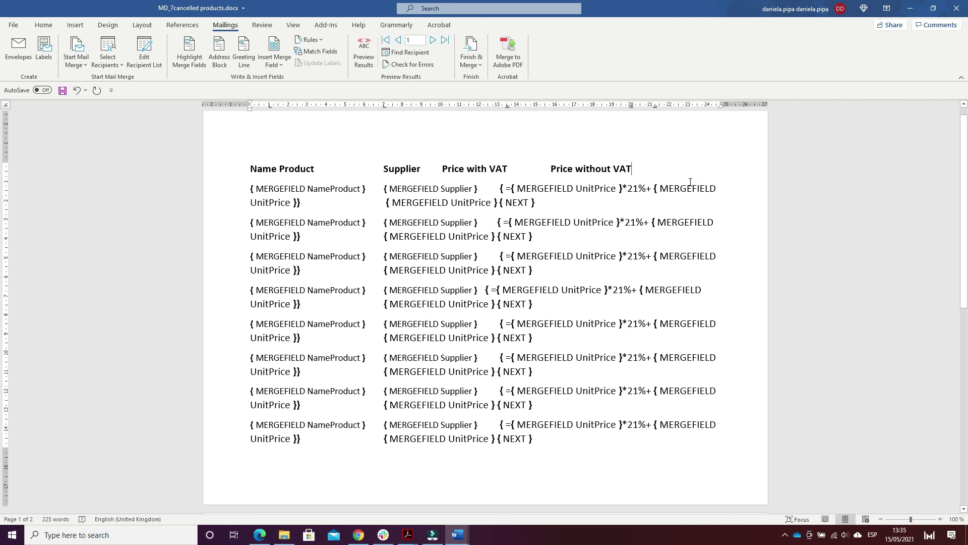
Step: Hide field codes with Alt+F9, glance at the Rules menu, and select the first record row
{"action": "key", "text": "alt+F9"}
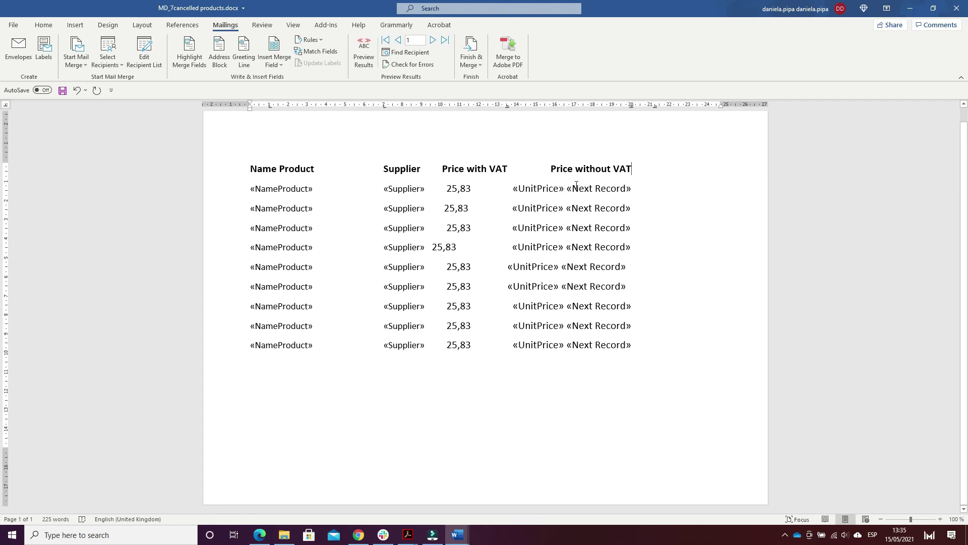
{"action": "left_click", "coordinate": [310, 39]}
{"action": "left_click", "coordinate": [452, 134]}
{"action": "left_click_drag", "start_coordinate": [249, 188], "coordinate": [623, 192]}
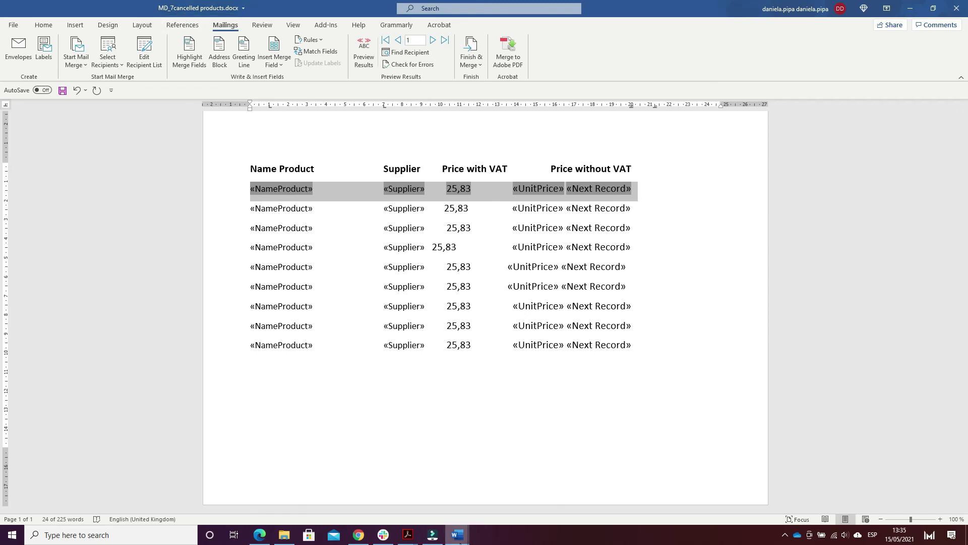
Step: Check the merged CD_7cancelled products document, then open its signed PDF in Acrobat
{"action": "mouse_move", "coordinate": [458, 535]}
{"action": "left_click", "coordinate": [391, 464]}
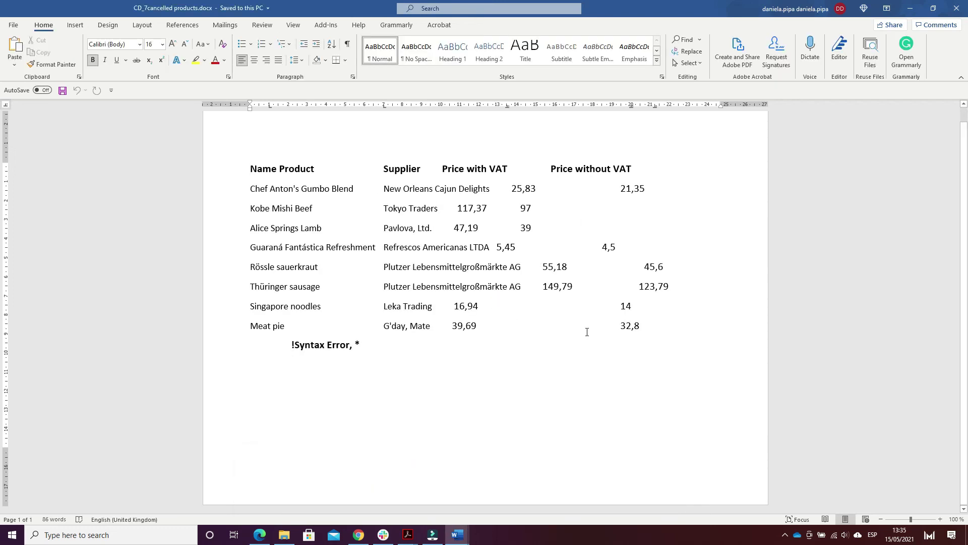
{"action": "mouse_move", "coordinate": [408, 534]}
{"action": "left_click", "coordinate": [382, 498]}
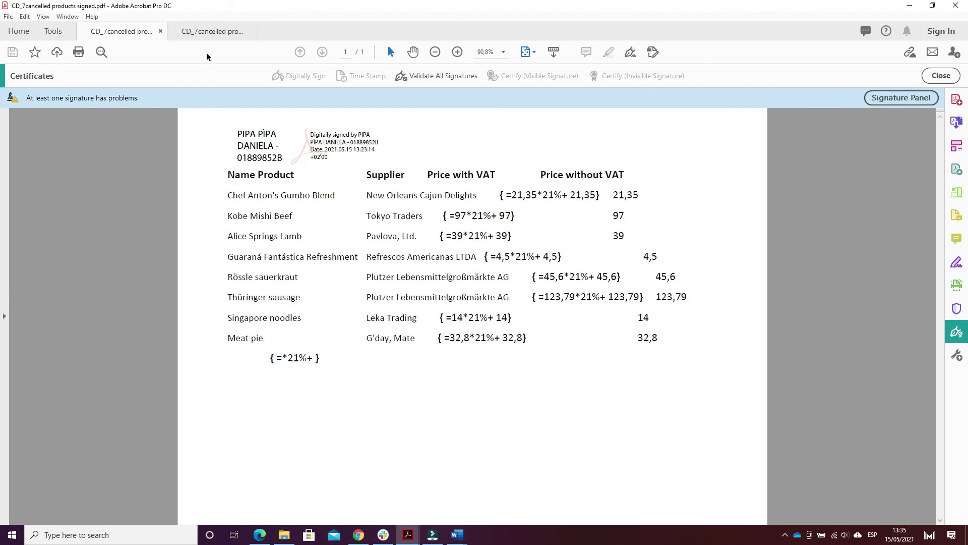
Step: Compare with the unsigned CD_7cancelled products PDF, then return to exercise 18 in Edge
{"action": "left_click", "coordinate": [199, 39]}
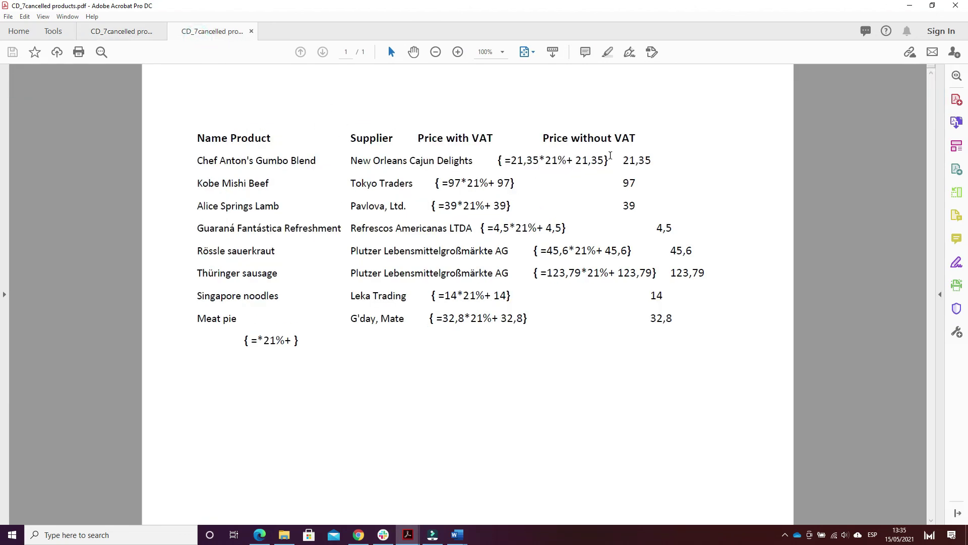
{"action": "left_click", "coordinate": [259, 534]}
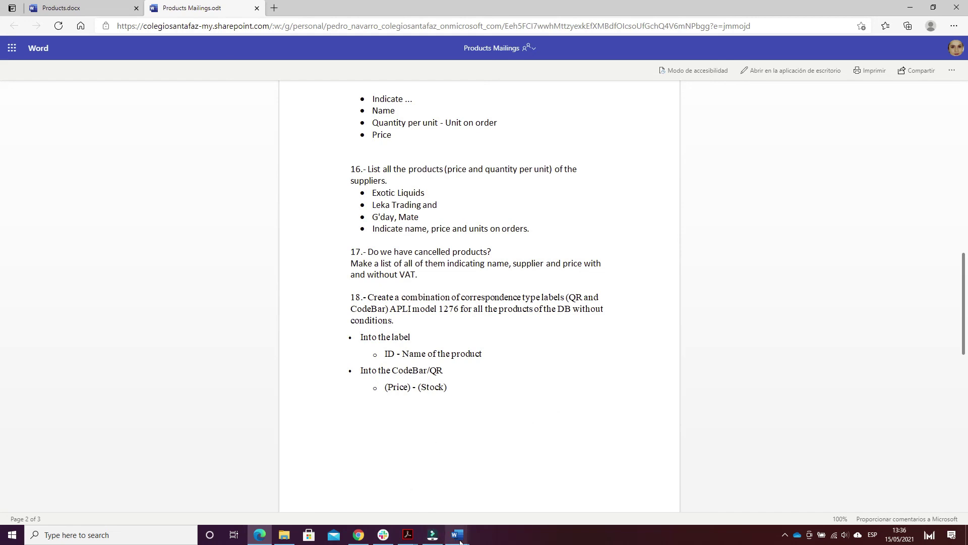
Step: Bring up Document49 and review its APLI 01276 label options without changing them
{"action": "mouse_move", "coordinate": [460, 541]}
{"action": "left_click", "coordinate": [512, 484]}
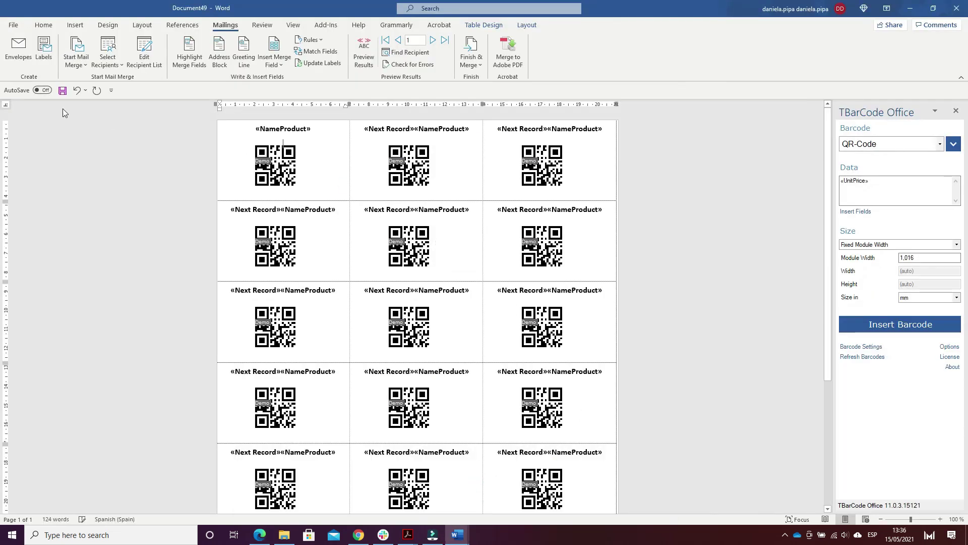
{"action": "left_click", "coordinate": [83, 60]}
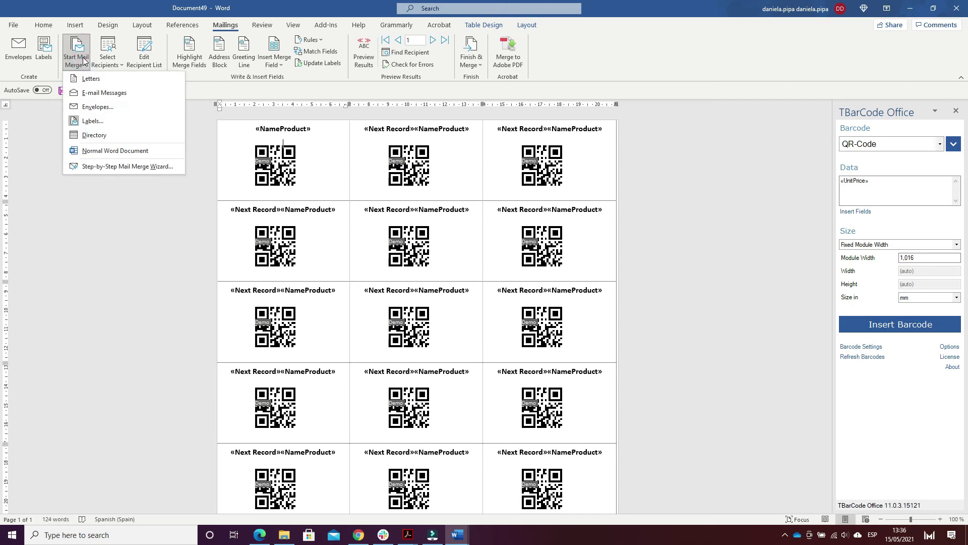
{"action": "left_click", "coordinate": [92, 121]}
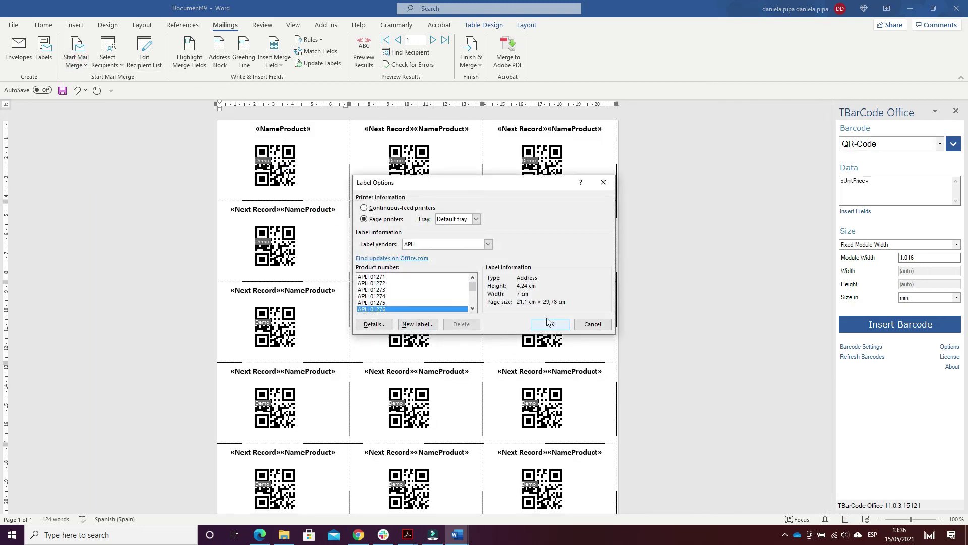
{"action": "left_click", "coordinate": [603, 182]}
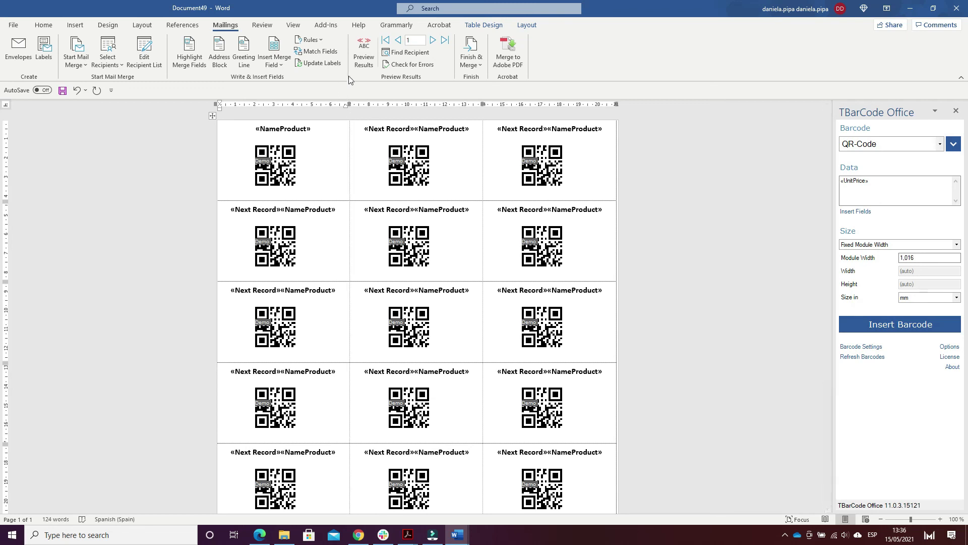
Step: Check the TBarCode panel's merge fields confirming the QR code encodes «UnitPrice»
{"action": "left_click", "coordinate": [335, 27]}
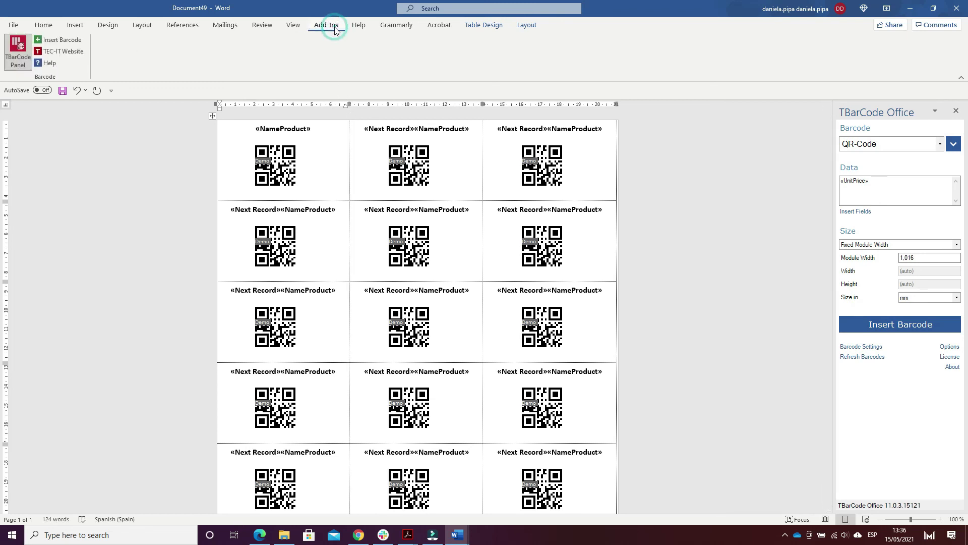
{"action": "left_click", "coordinate": [18, 59]}
{"action": "left_click", "coordinate": [862, 212]}
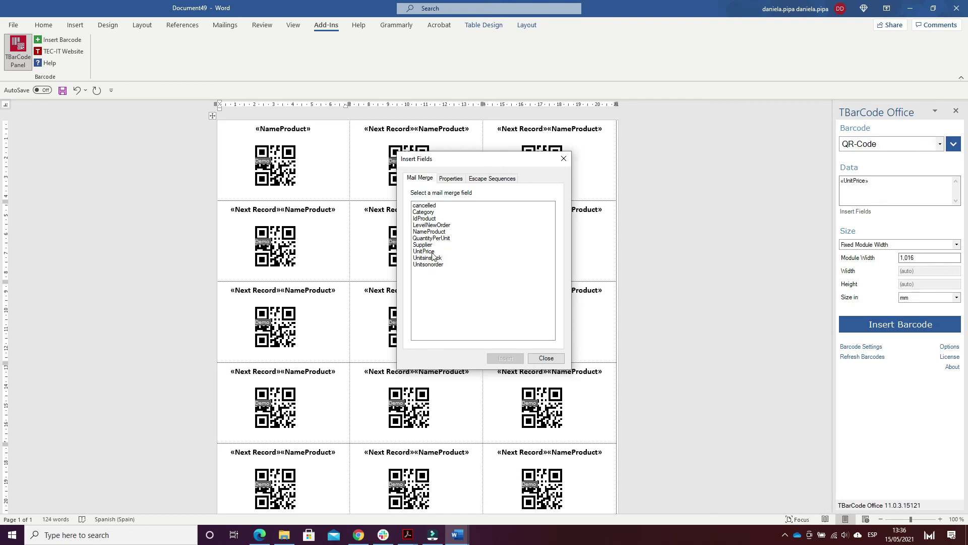
{"action": "left_click", "coordinate": [563, 158]}
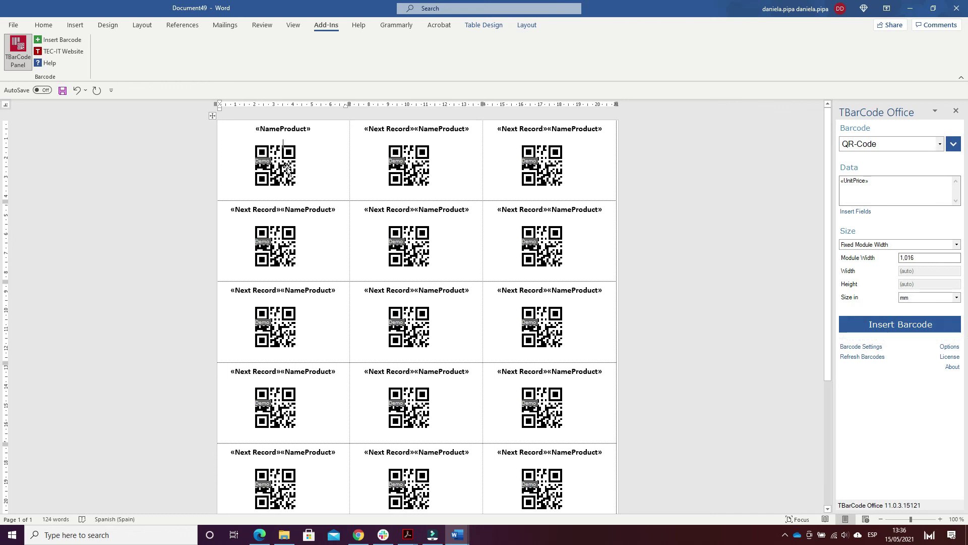
{"action": "left_click", "coordinate": [237, 28]}
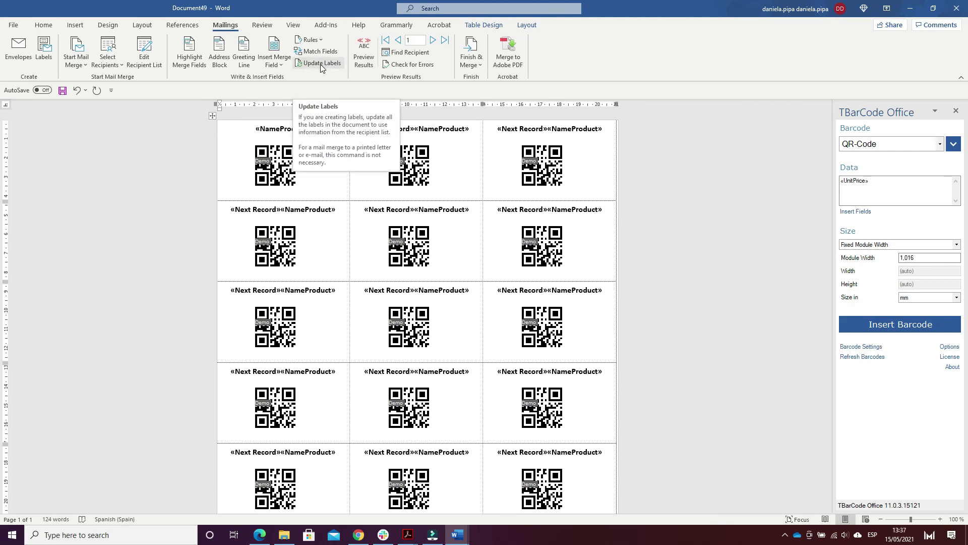
Step: Preview the QR labels through several product records, then return to the exercise 18 sheet
{"action": "left_click", "coordinate": [363, 60]}
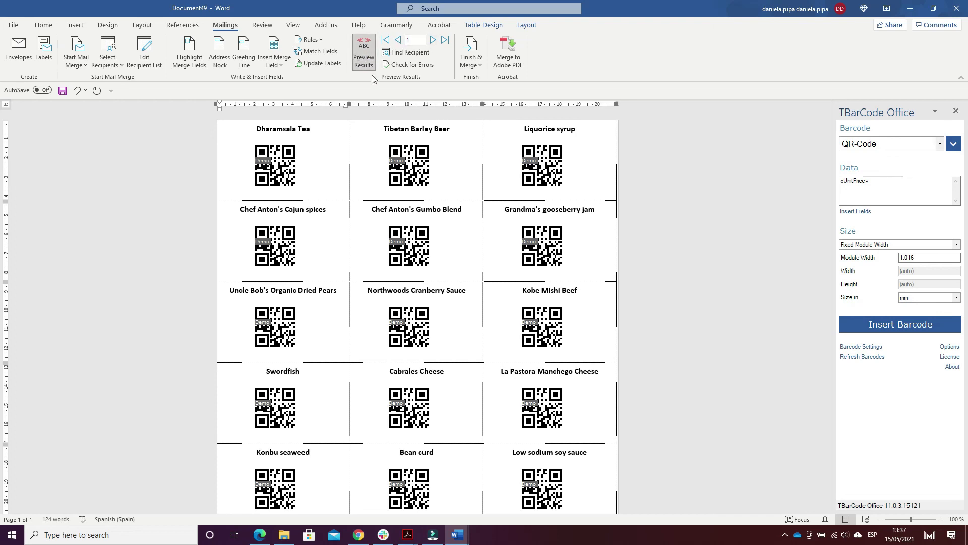
{"action": "left_click", "coordinate": [432, 40]}
{"action": "left_click", "coordinate": [432, 40]}
{"action": "left_click", "coordinate": [433, 39]}
{"action": "left_click", "coordinate": [432, 40]}
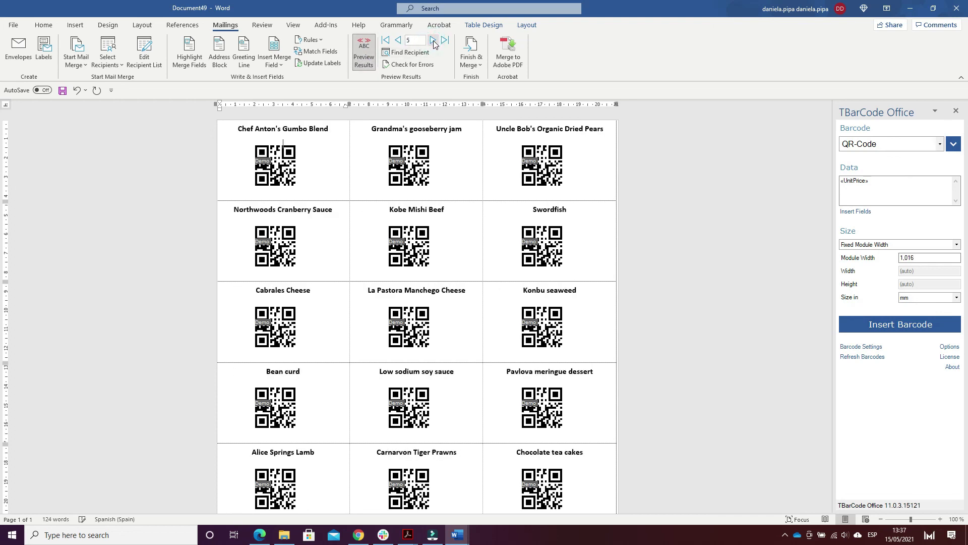
{"action": "left_click", "coordinate": [398, 39]}
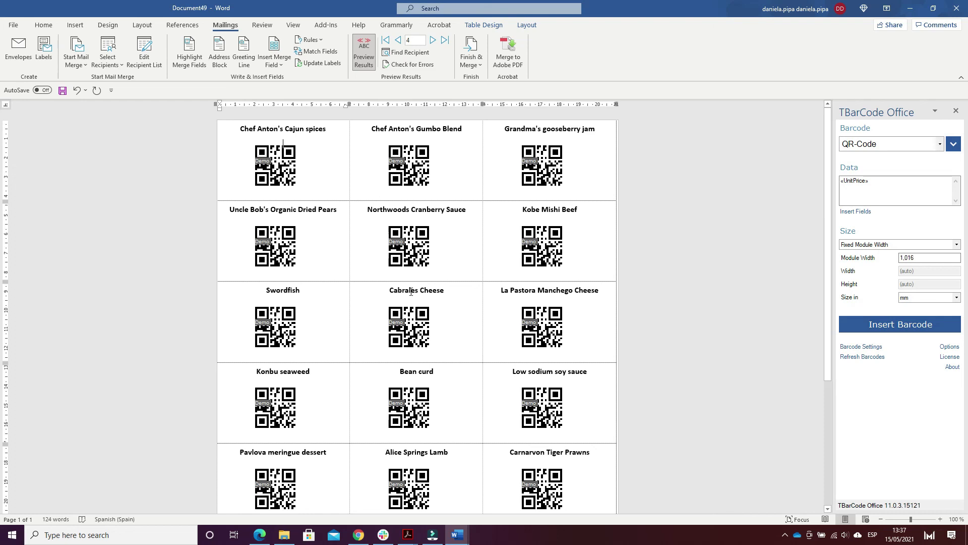
{"action": "left_click", "coordinate": [259, 535]}
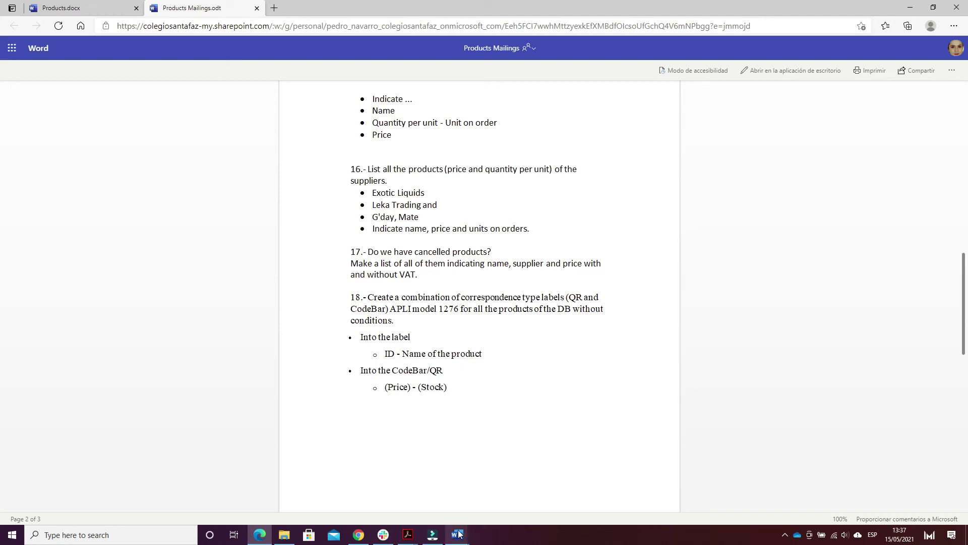
Step: Bring up Document50 with its Code 128 «Unitsinstock» barcode labels in desktop Word
{"action": "mouse_move", "coordinate": [459, 534]}
{"action": "left_click", "coordinate": [603, 503]}
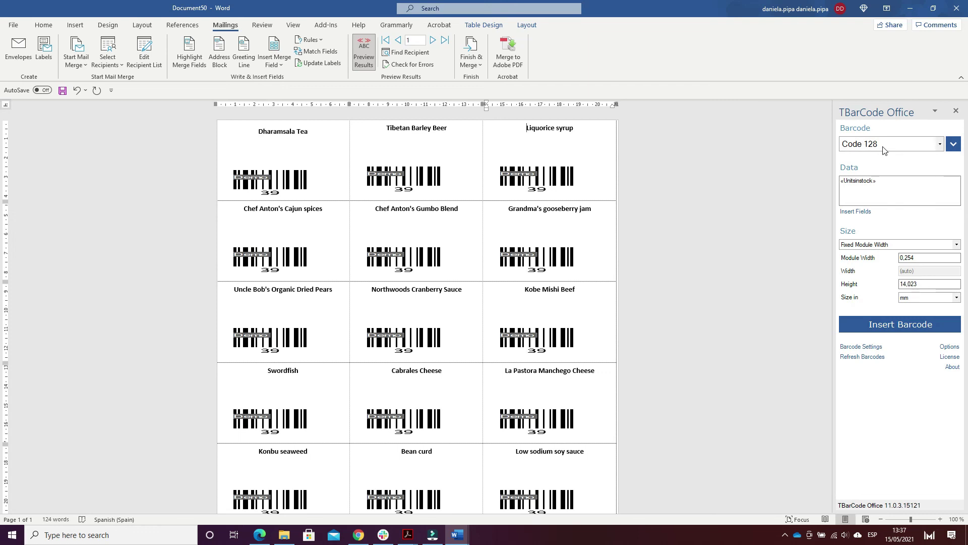
Step: Set the Dharamsala Tea barcode to In Front of Text and centre it beneath the product name
{"action": "left_click", "coordinate": [863, 212]}
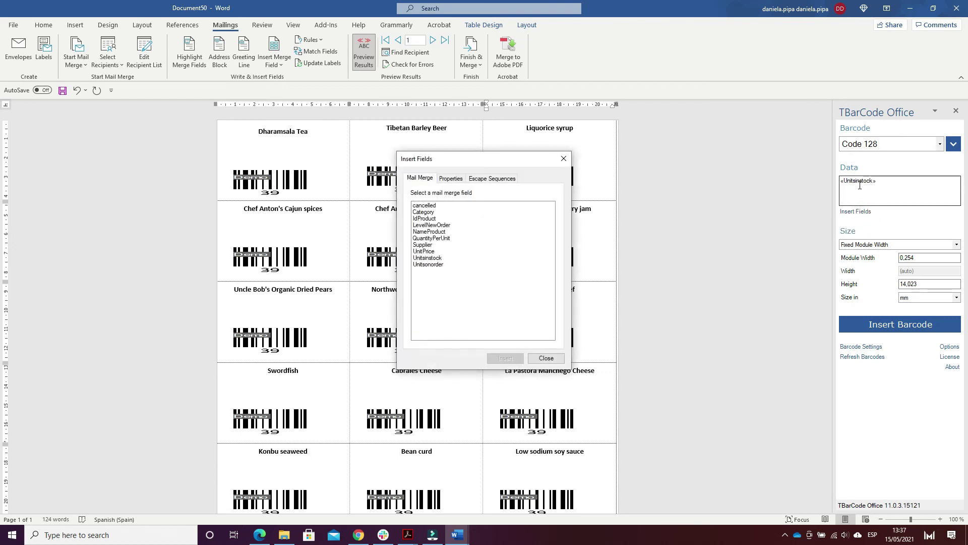
{"action": "key", "text": "Escape"}
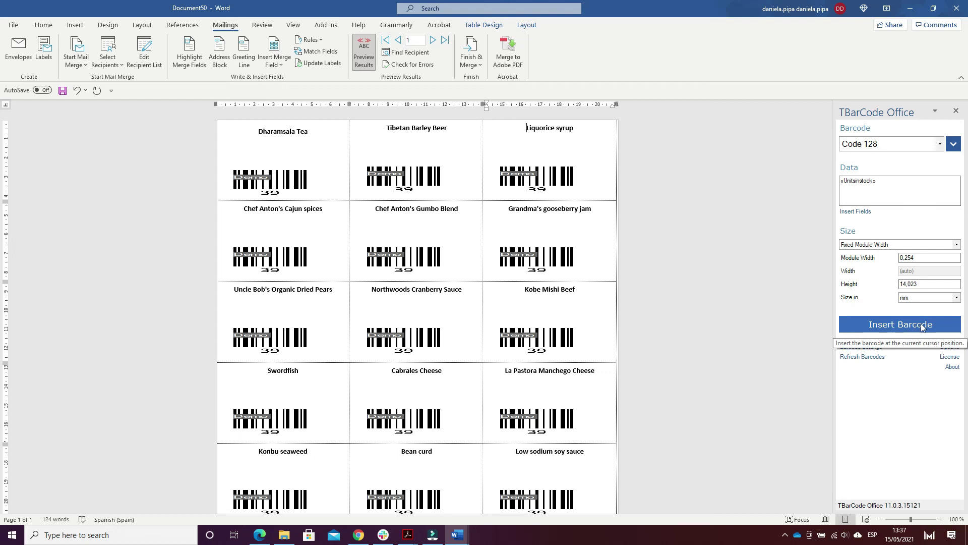
{"action": "left_click", "coordinate": [287, 187]}
{"action": "left_click", "coordinate": [320, 180]}
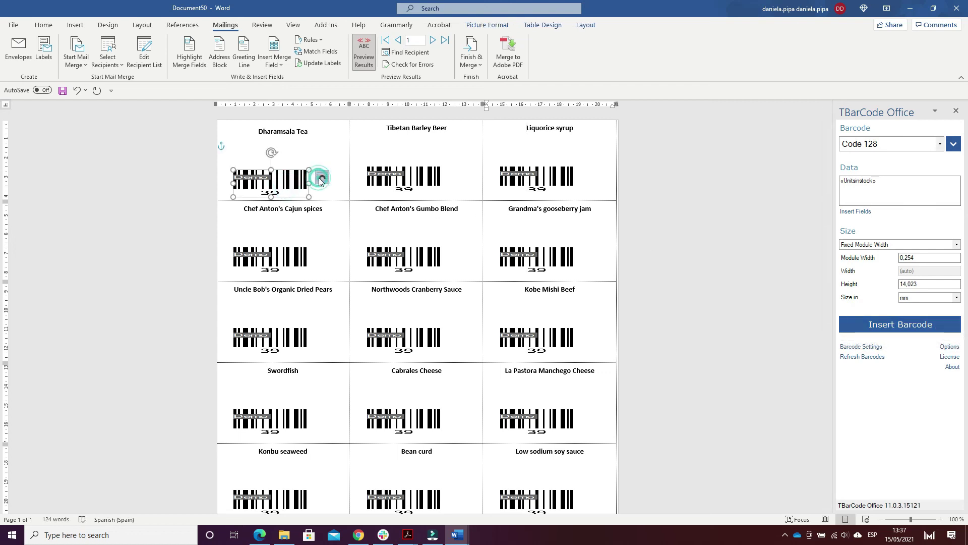
{"action": "left_click", "coordinate": [397, 273]}
{"action": "left_click_drag", "start_coordinate": [291, 190], "coordinate": [285, 182]}
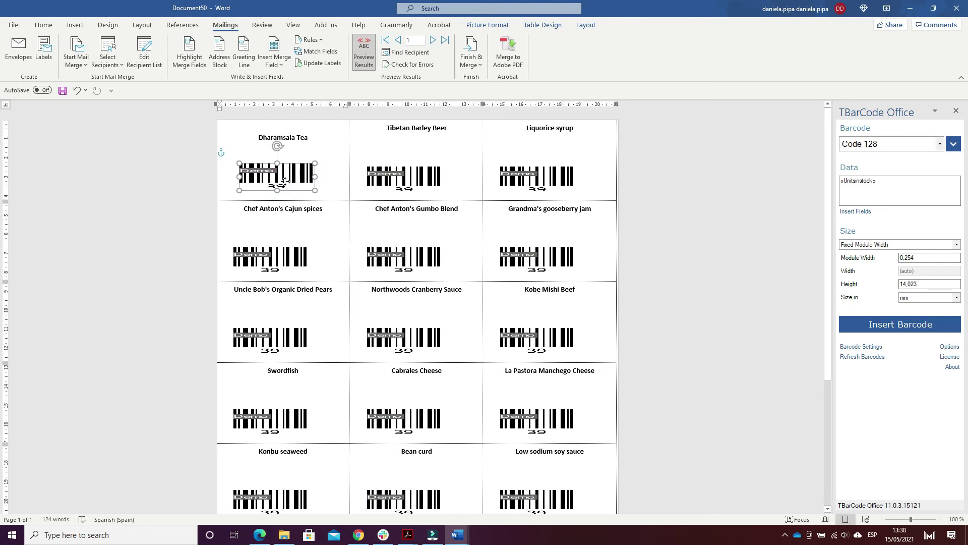
{"action": "left_click", "coordinate": [331, 157]}
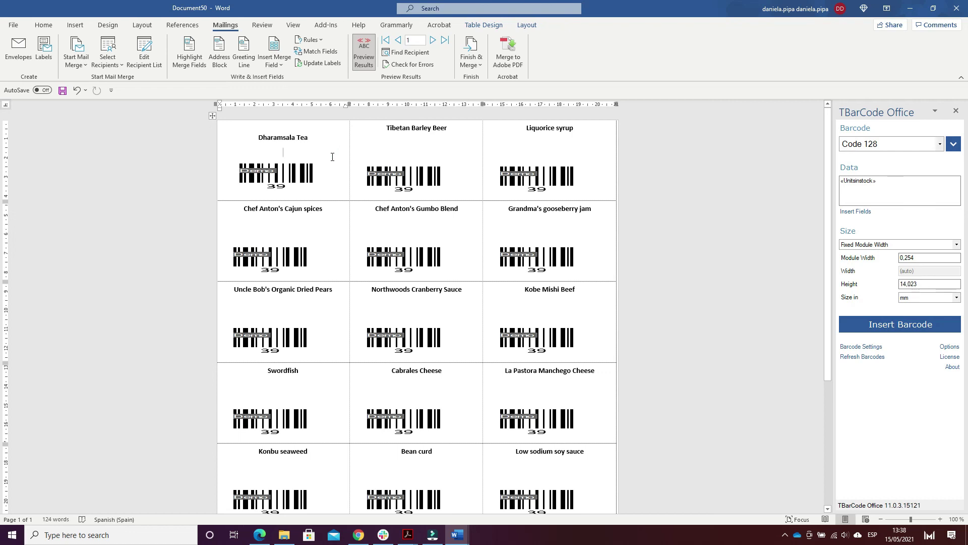